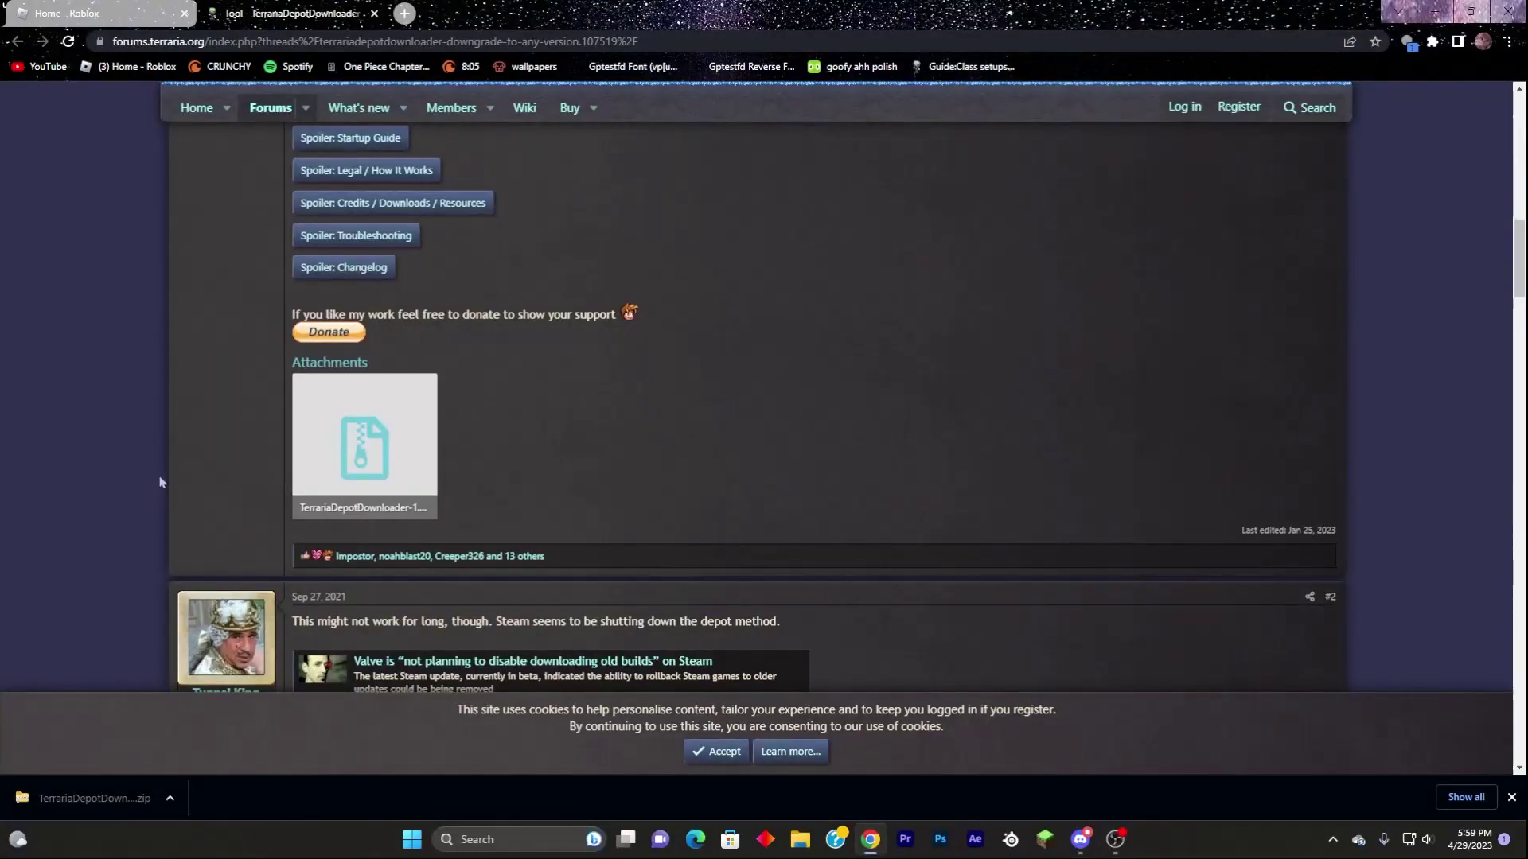
Review the TerrariaDepotDownloader forum thread and its address, dismissing the download bar and the Creative Cloud notification.
scroll(365, 477, up, 1)
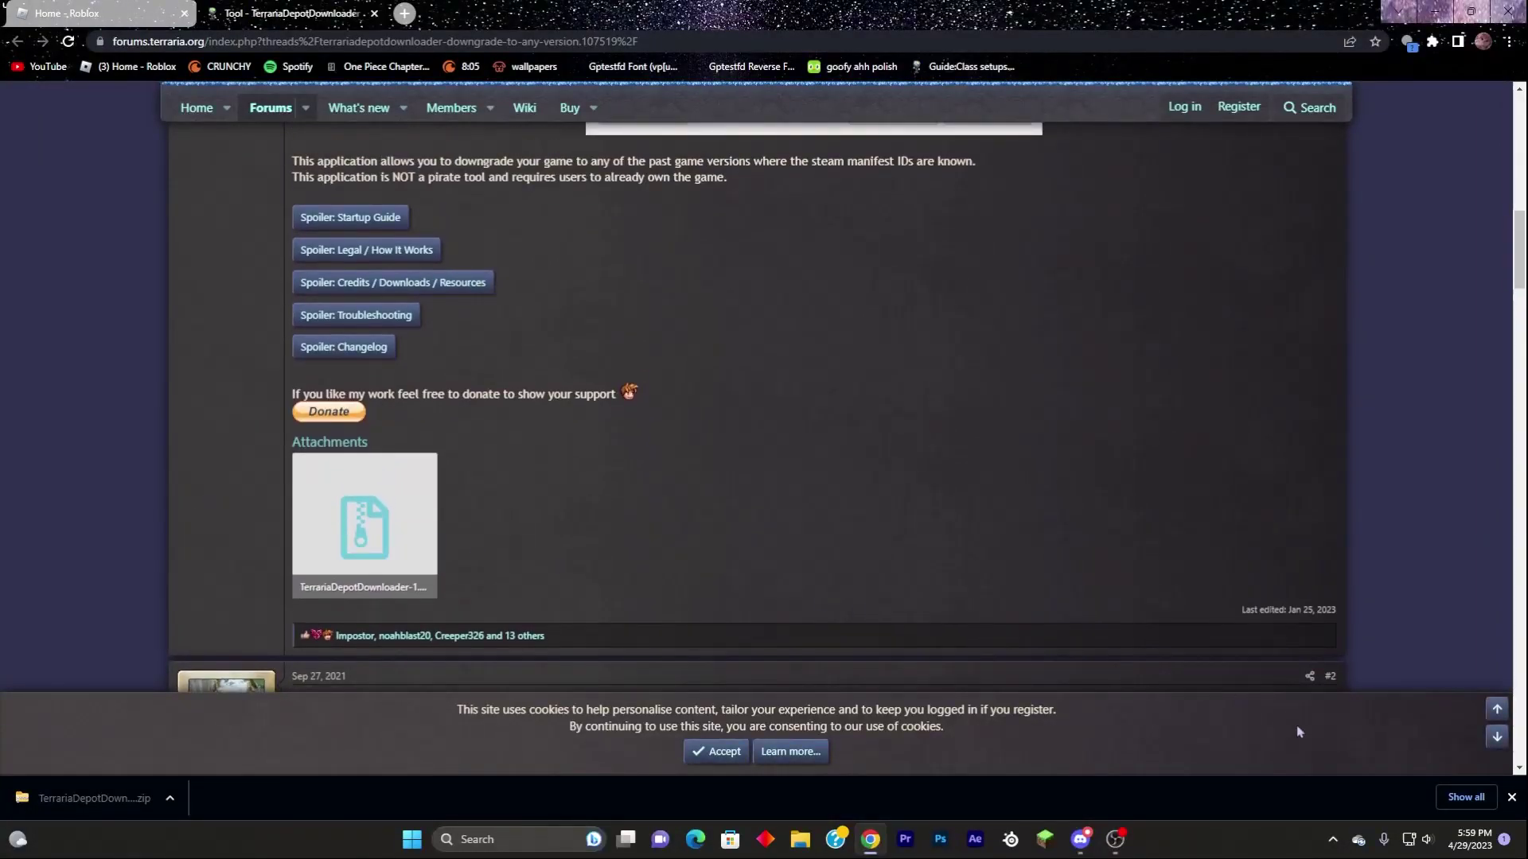
click(1512, 798)
scroll(714, 595, up, 9)
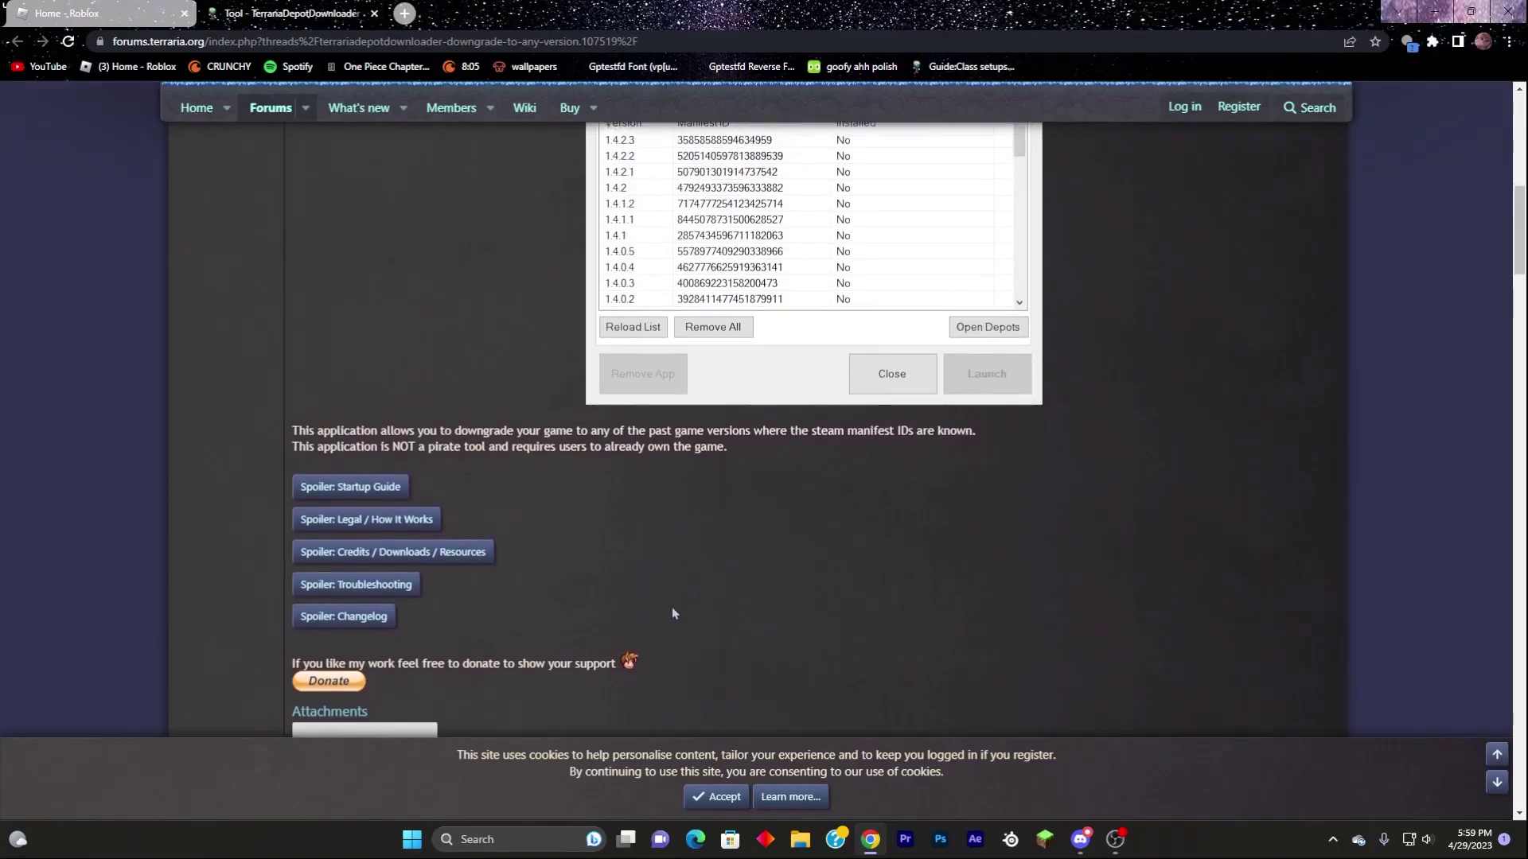
scroll(573, 518, up, 5)
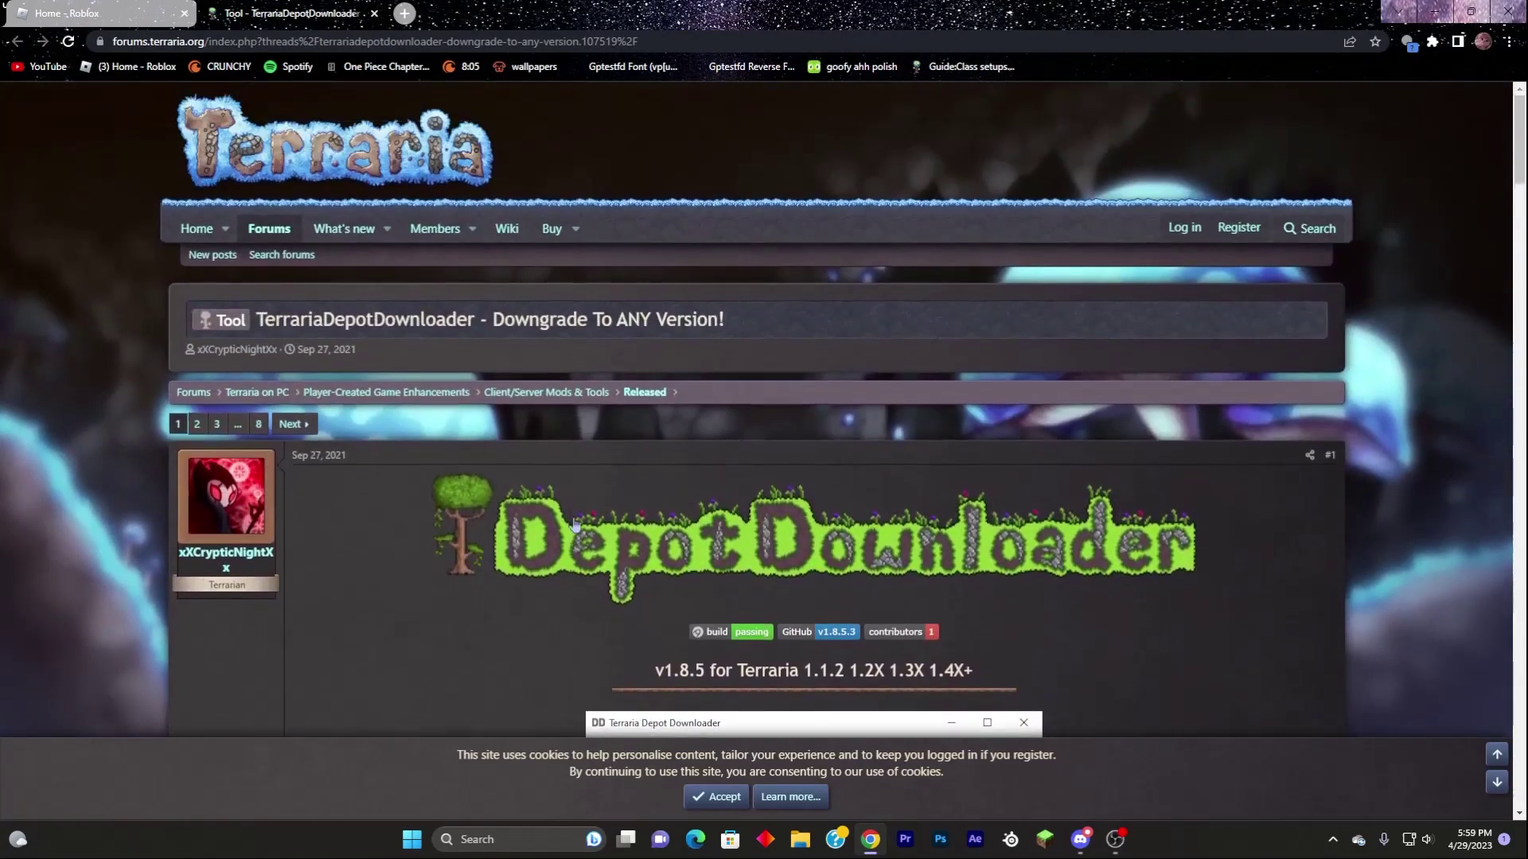
scroll(1252, 639, down, 9)
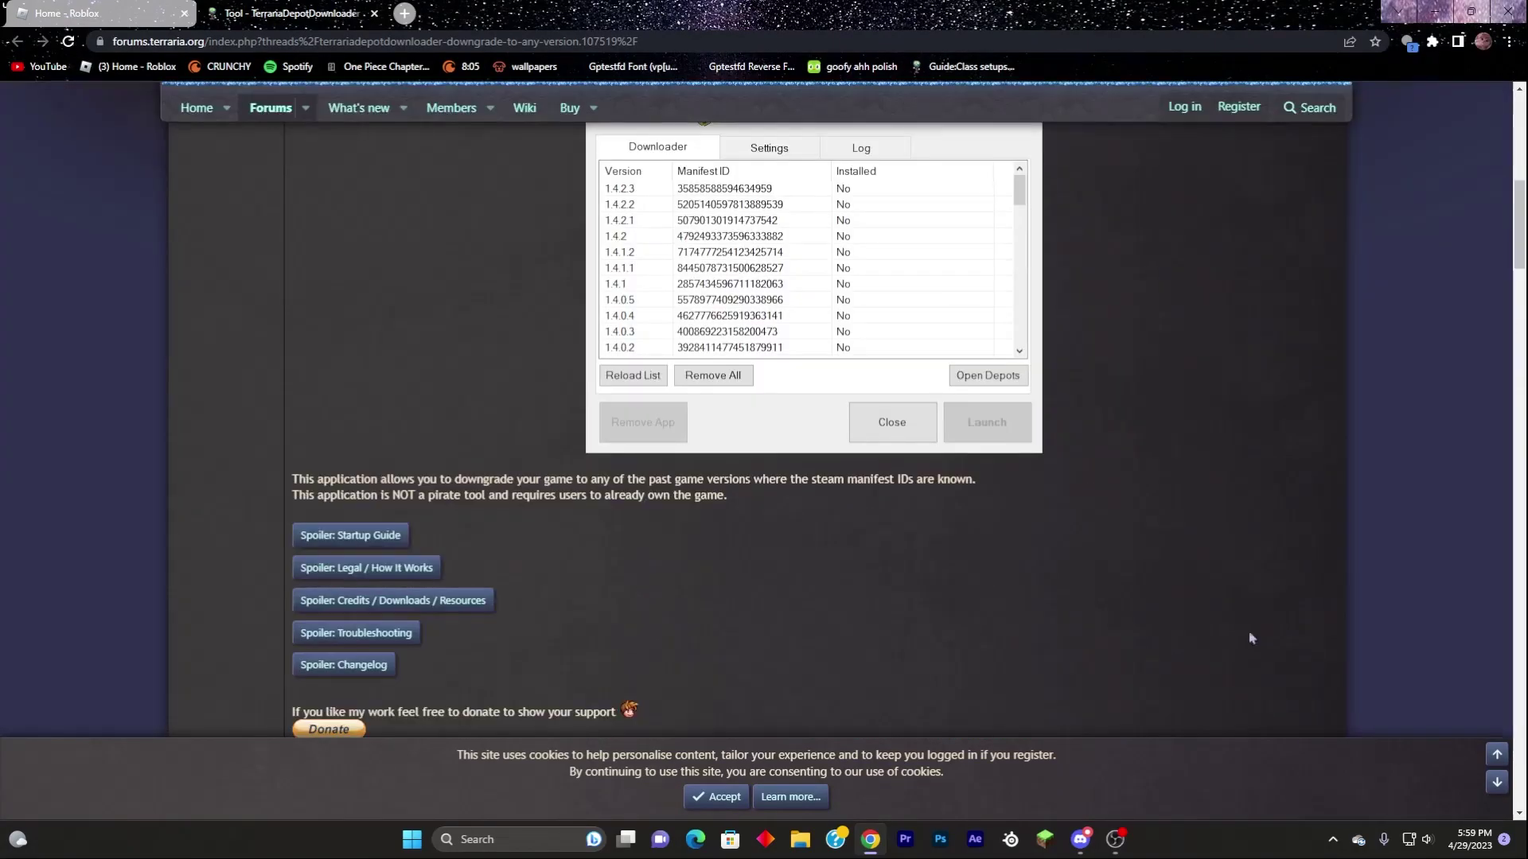
click(714, 45)
drag(713, 46, 113, 48)
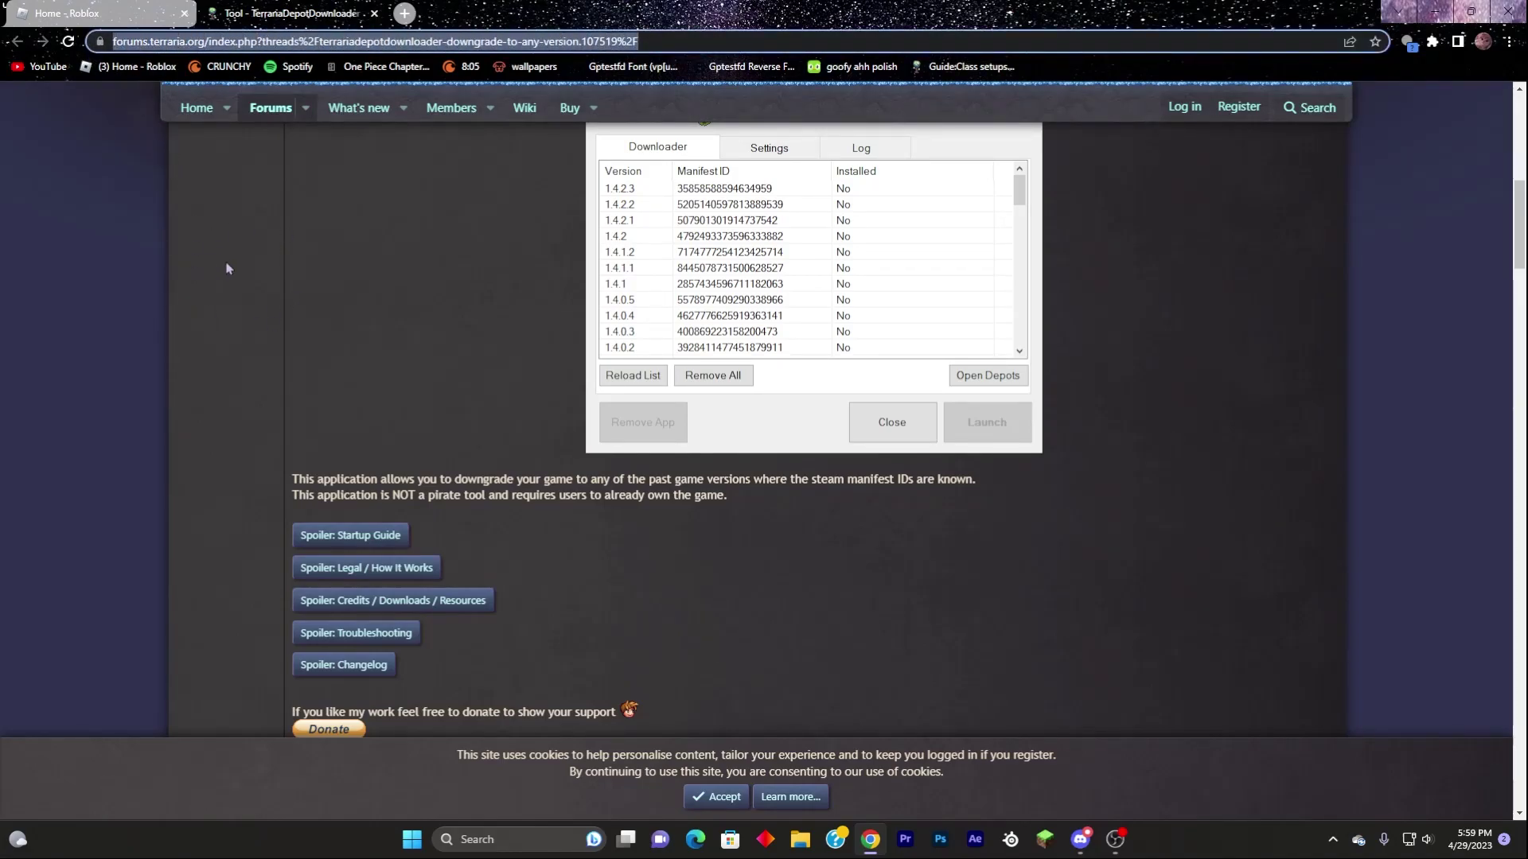
click(253, 285)
scroll(253, 285, up, 8)
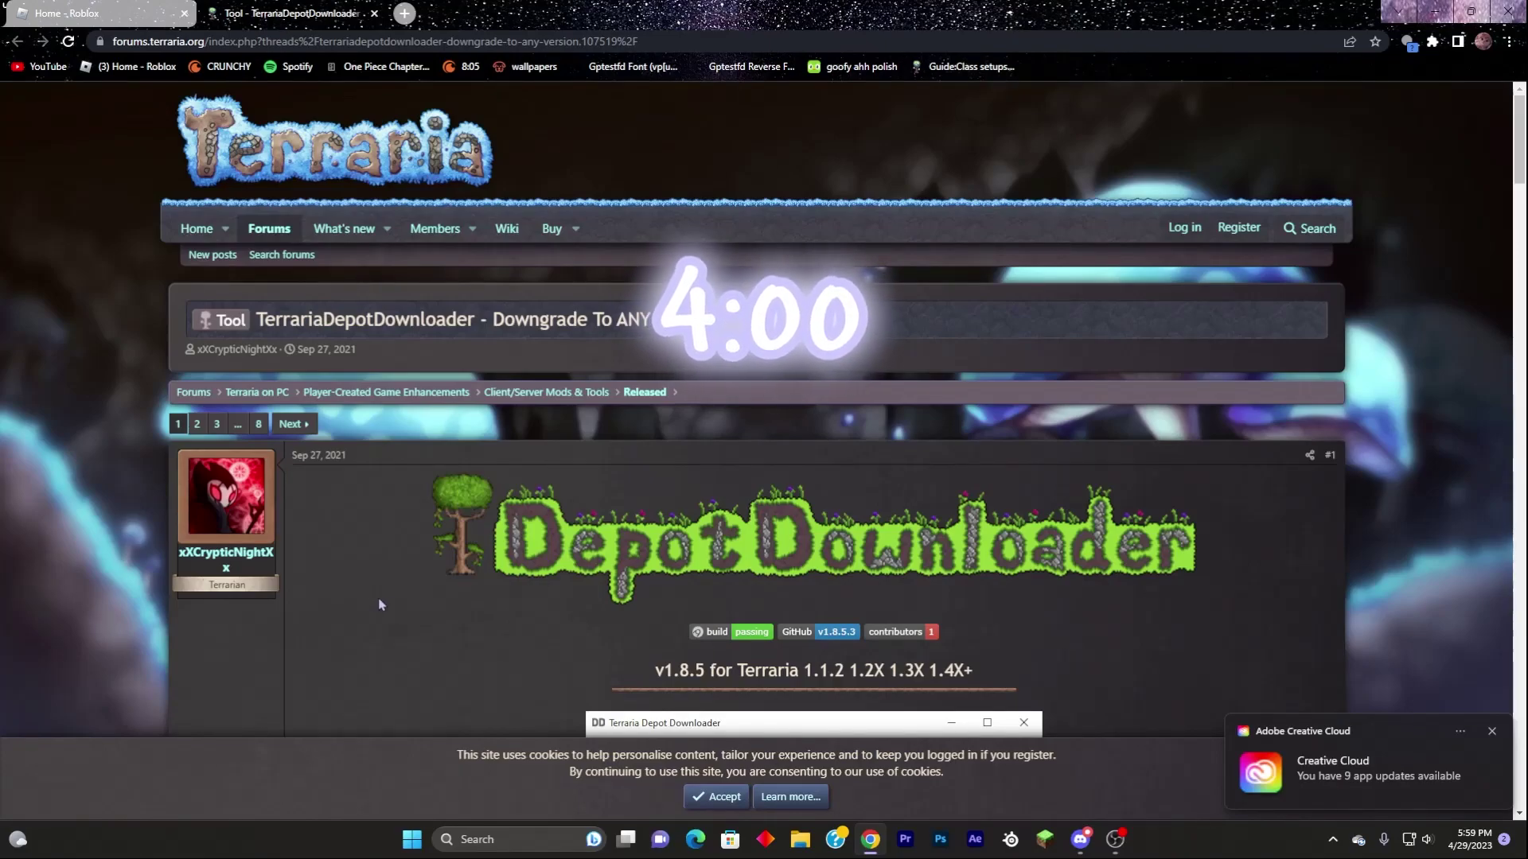
click(1492, 731)
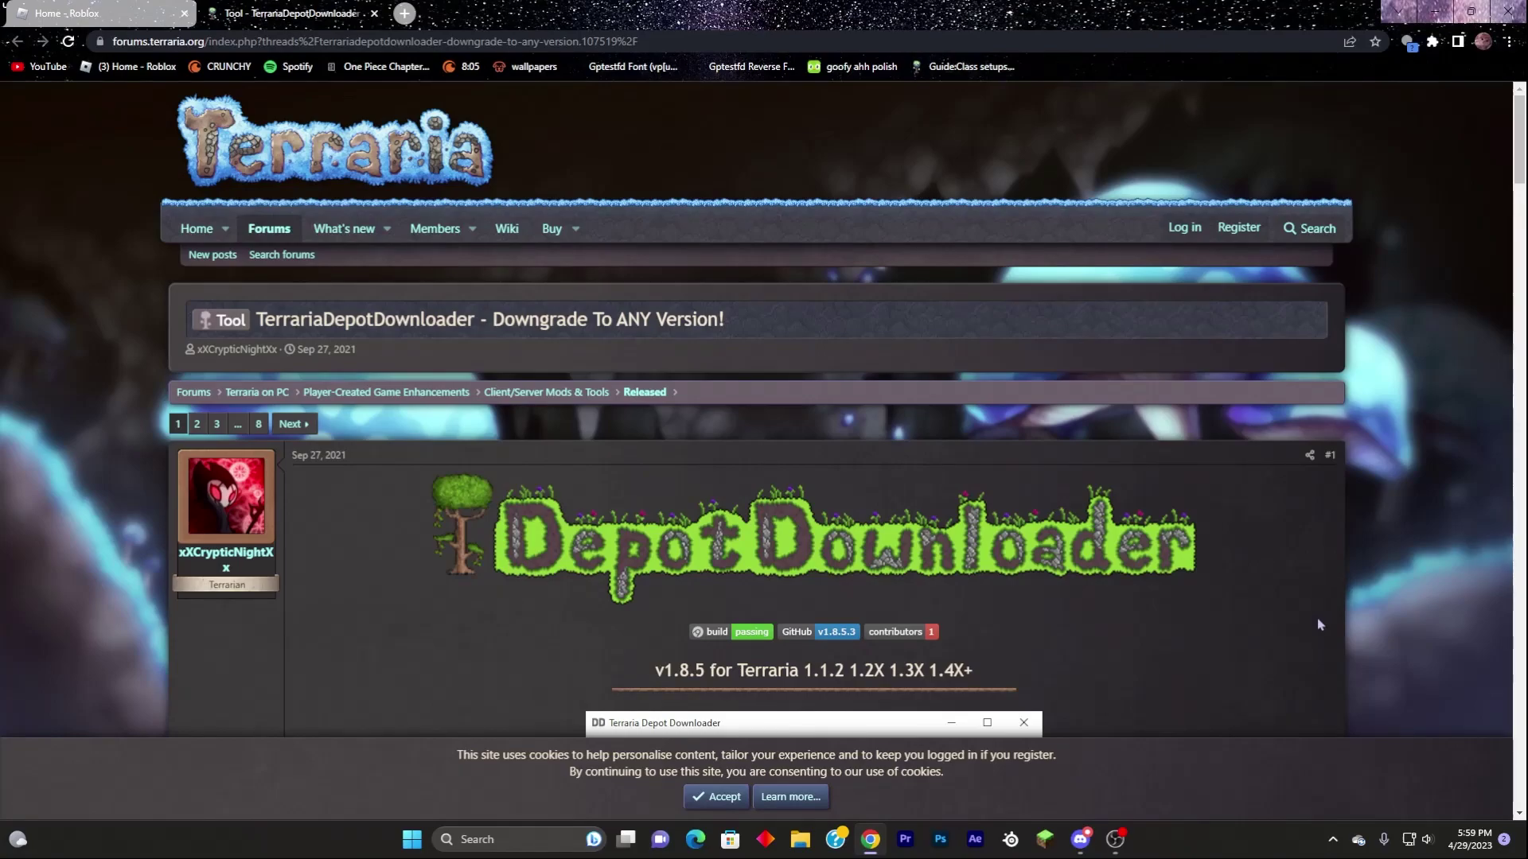
Download the TerrariaDepotDownloader zip attachment from the first post of the forum thread and dismiss the download bar.
scroll(1305, 633, down, 8)
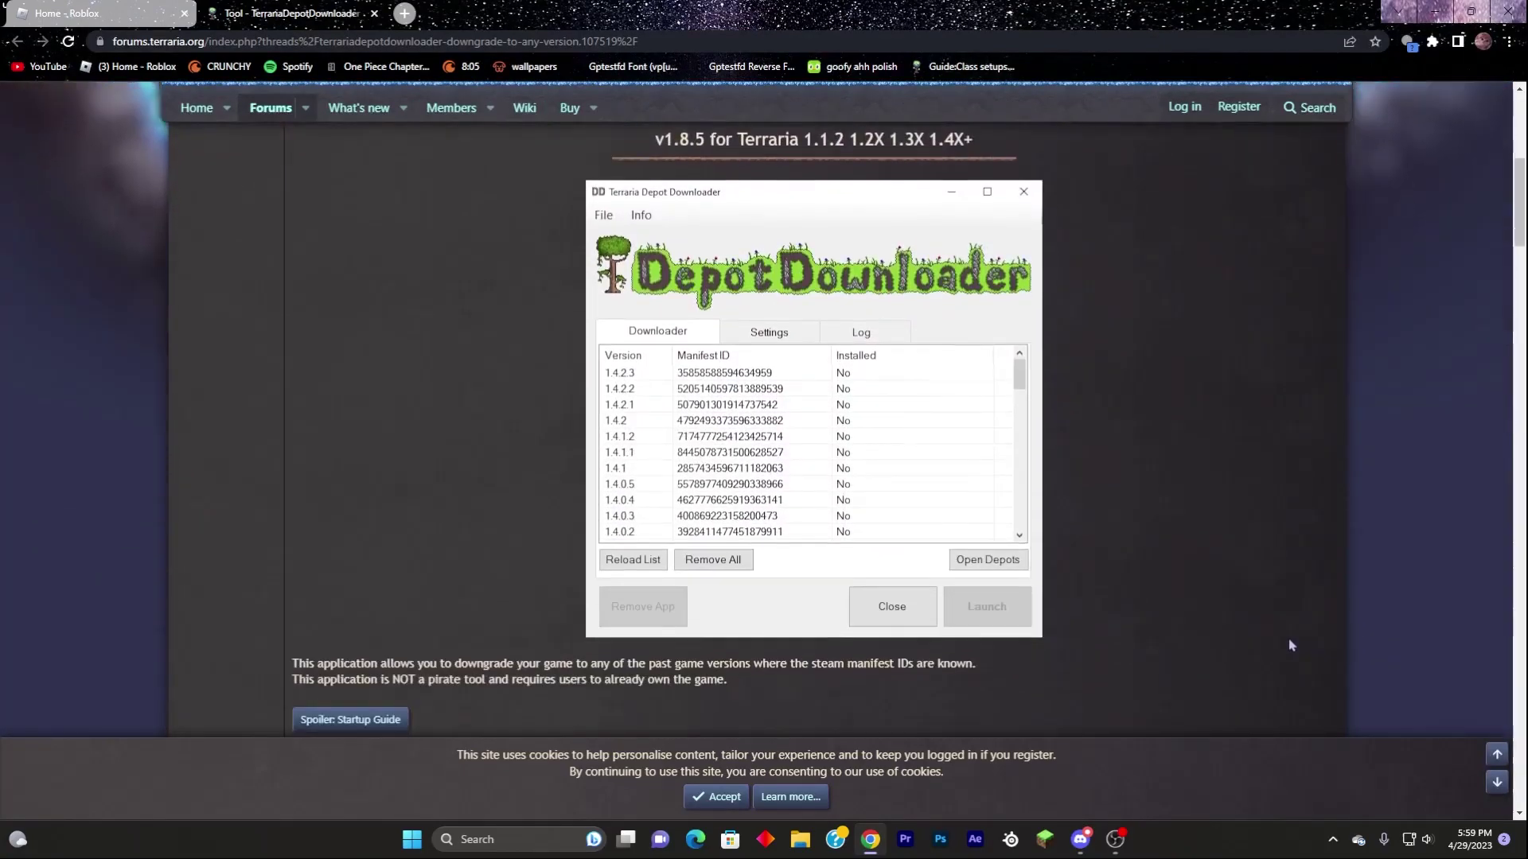
scroll(389, 241, up, 9)
scroll(388, 240, down, 7)
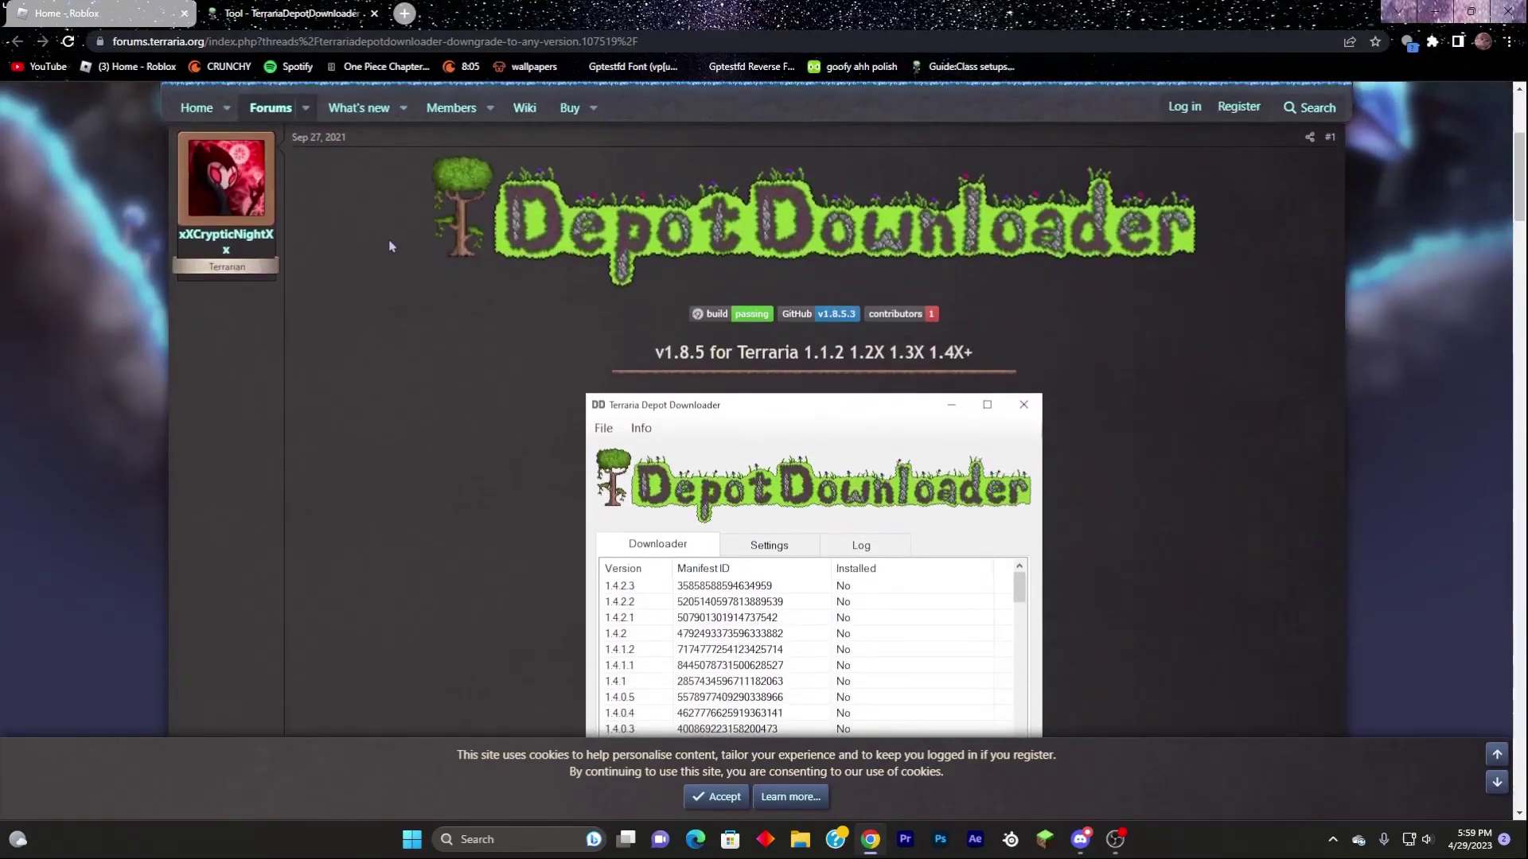
scroll(390, 246, down, 6)
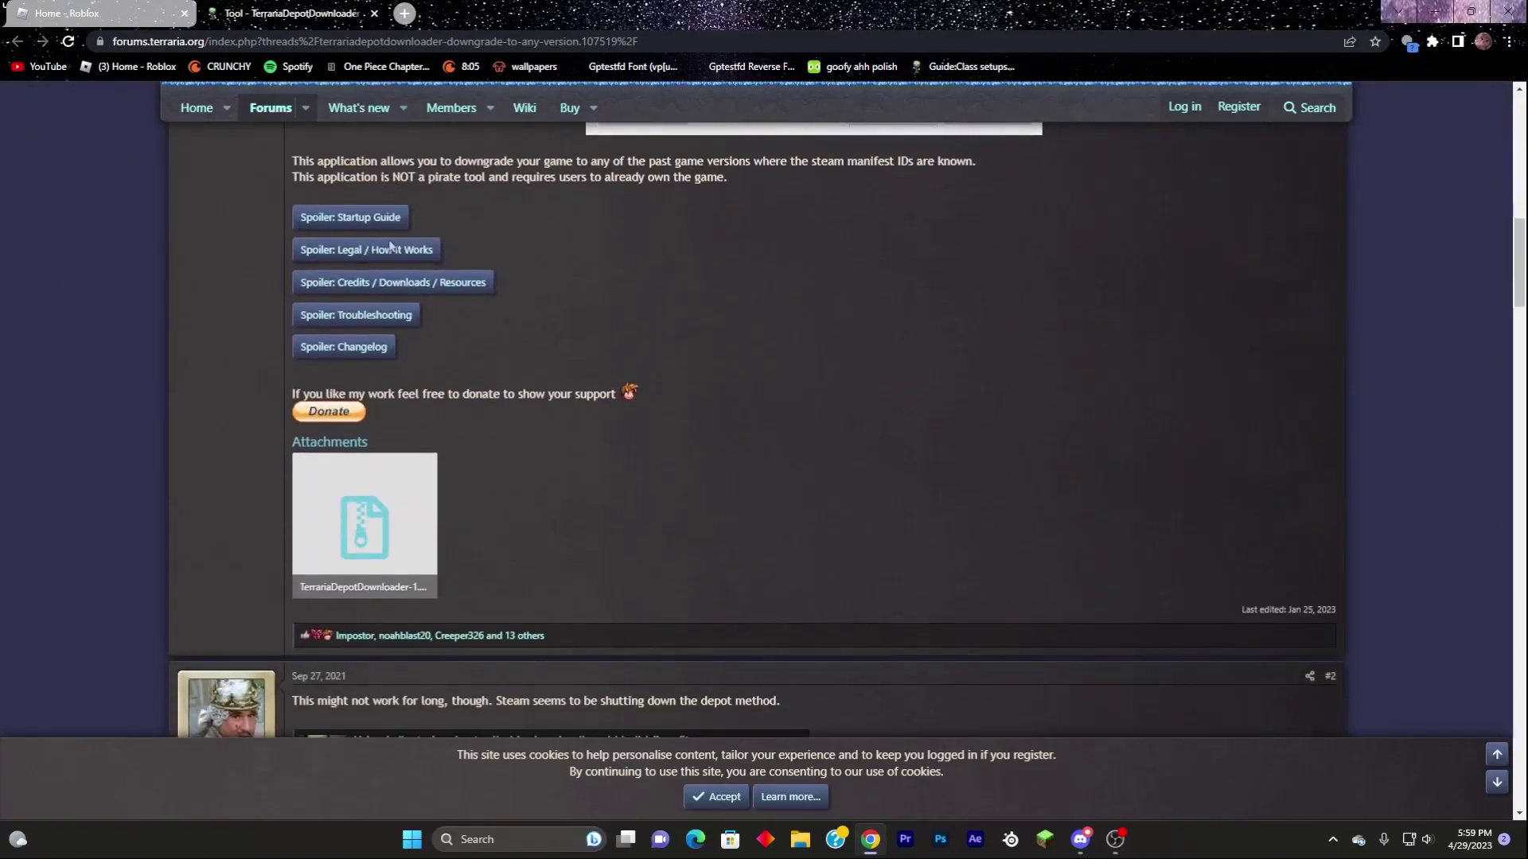
click(341, 522)
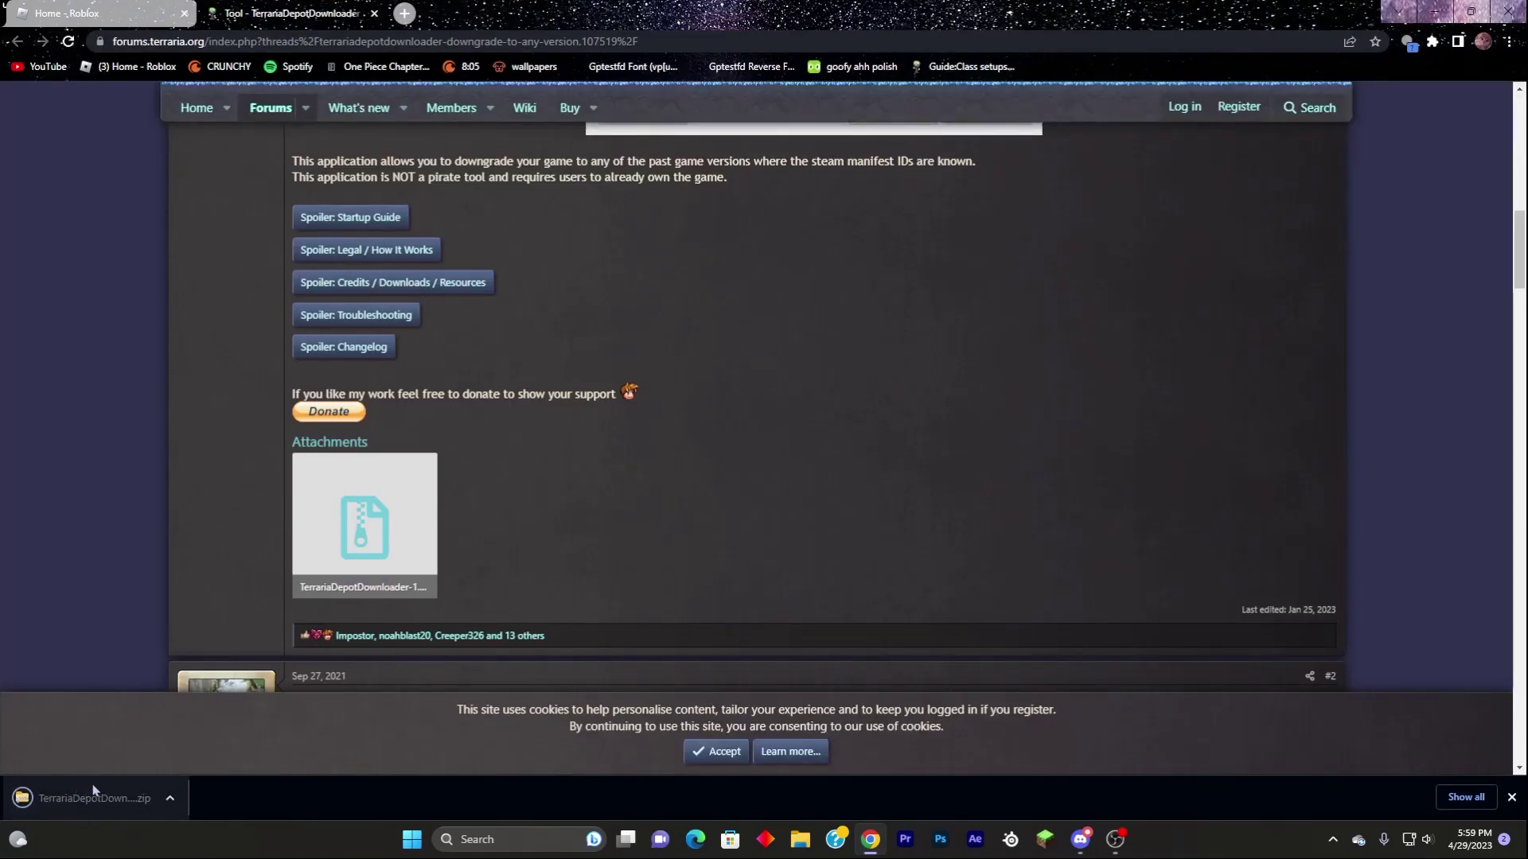
click(1514, 799)
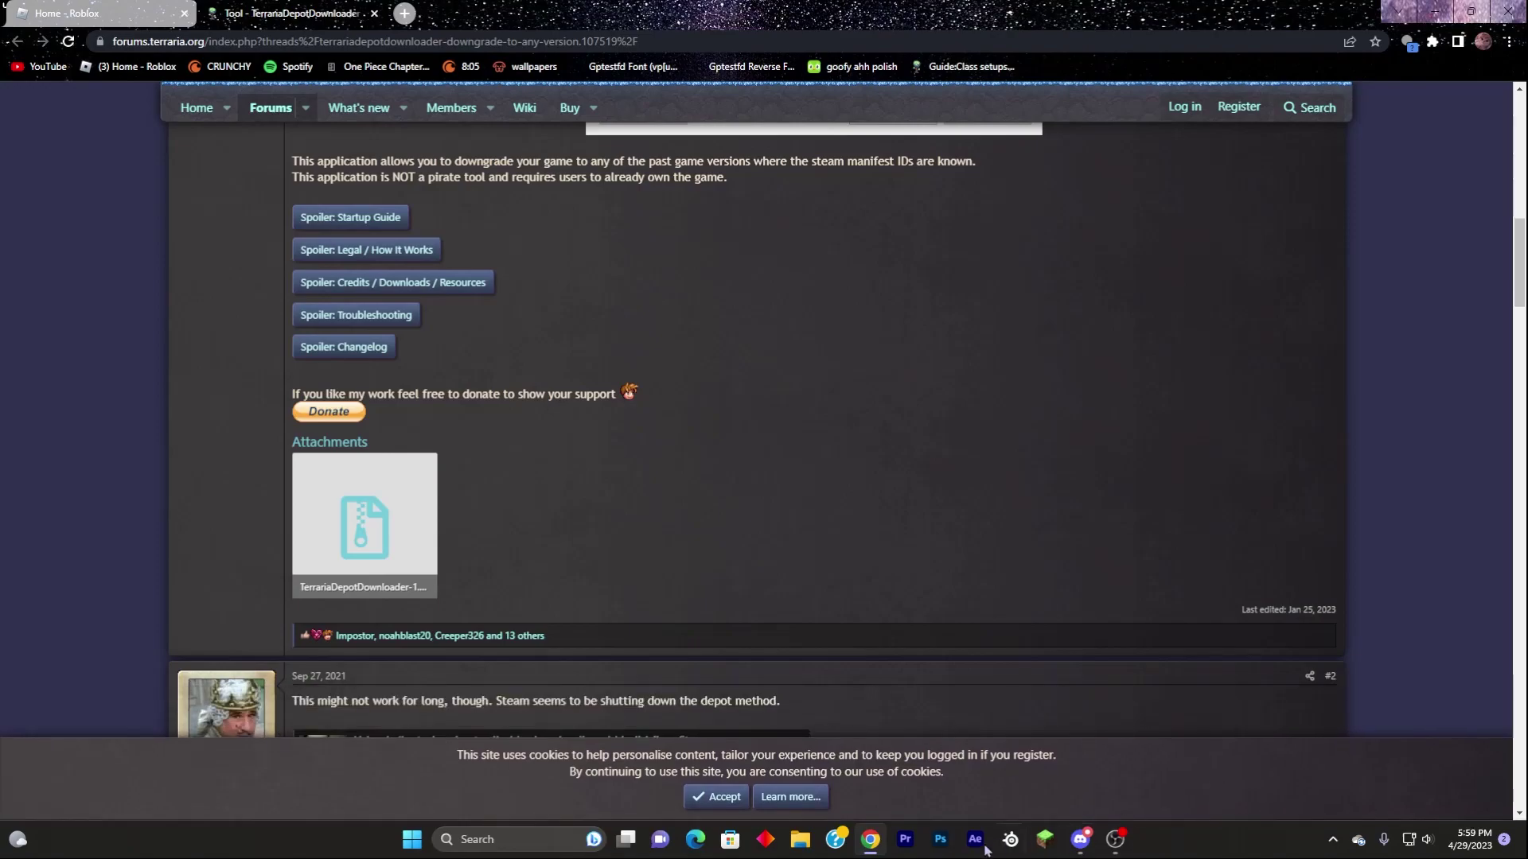
Switch to File Explorer, open the Downloads folder and look through its files for the downloaded archive.
click(799, 839)
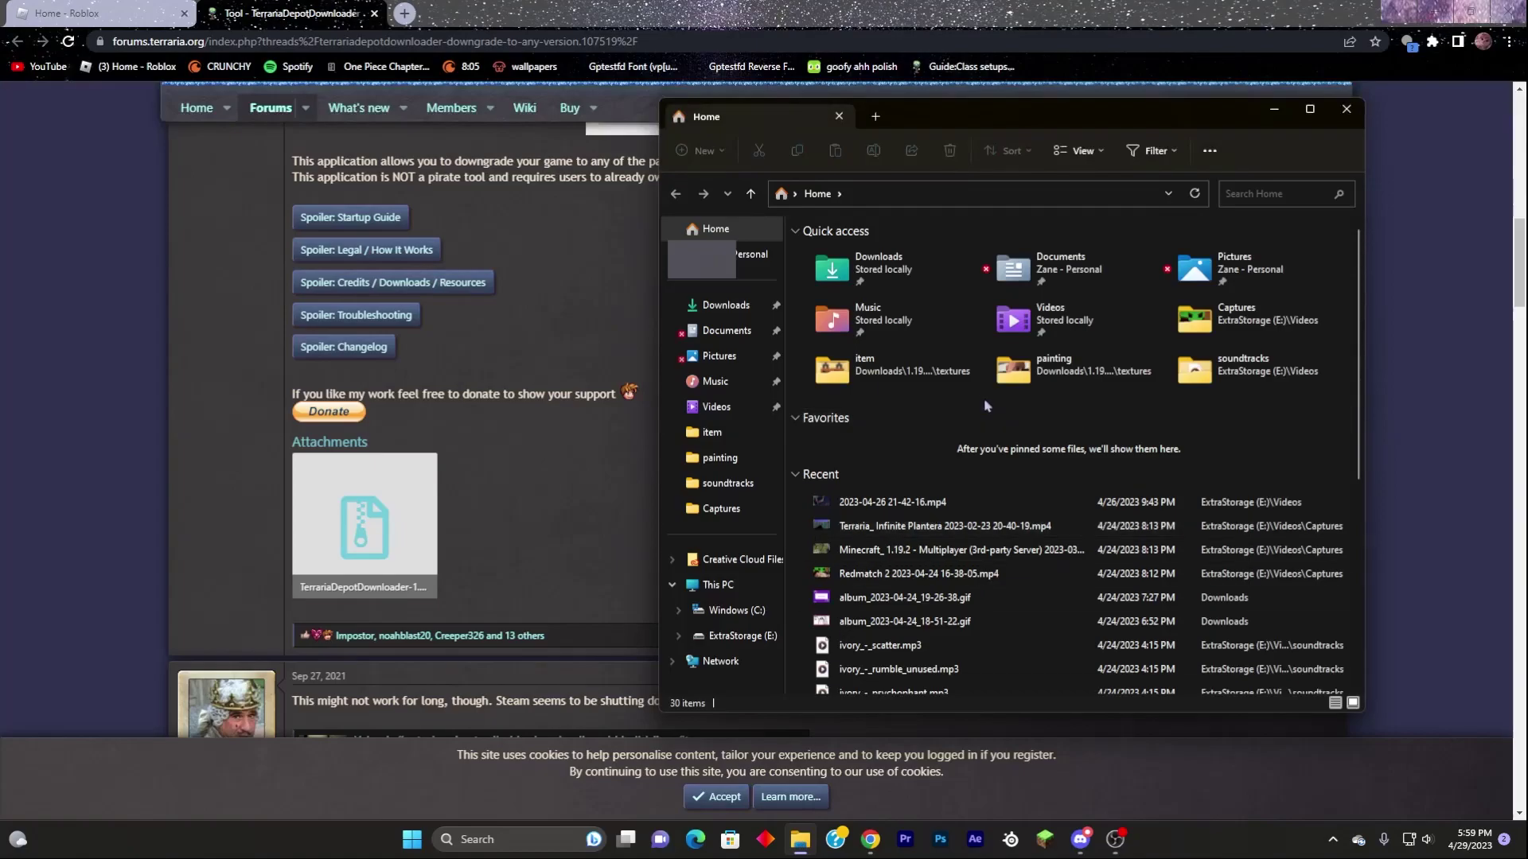
double_click(919, 275)
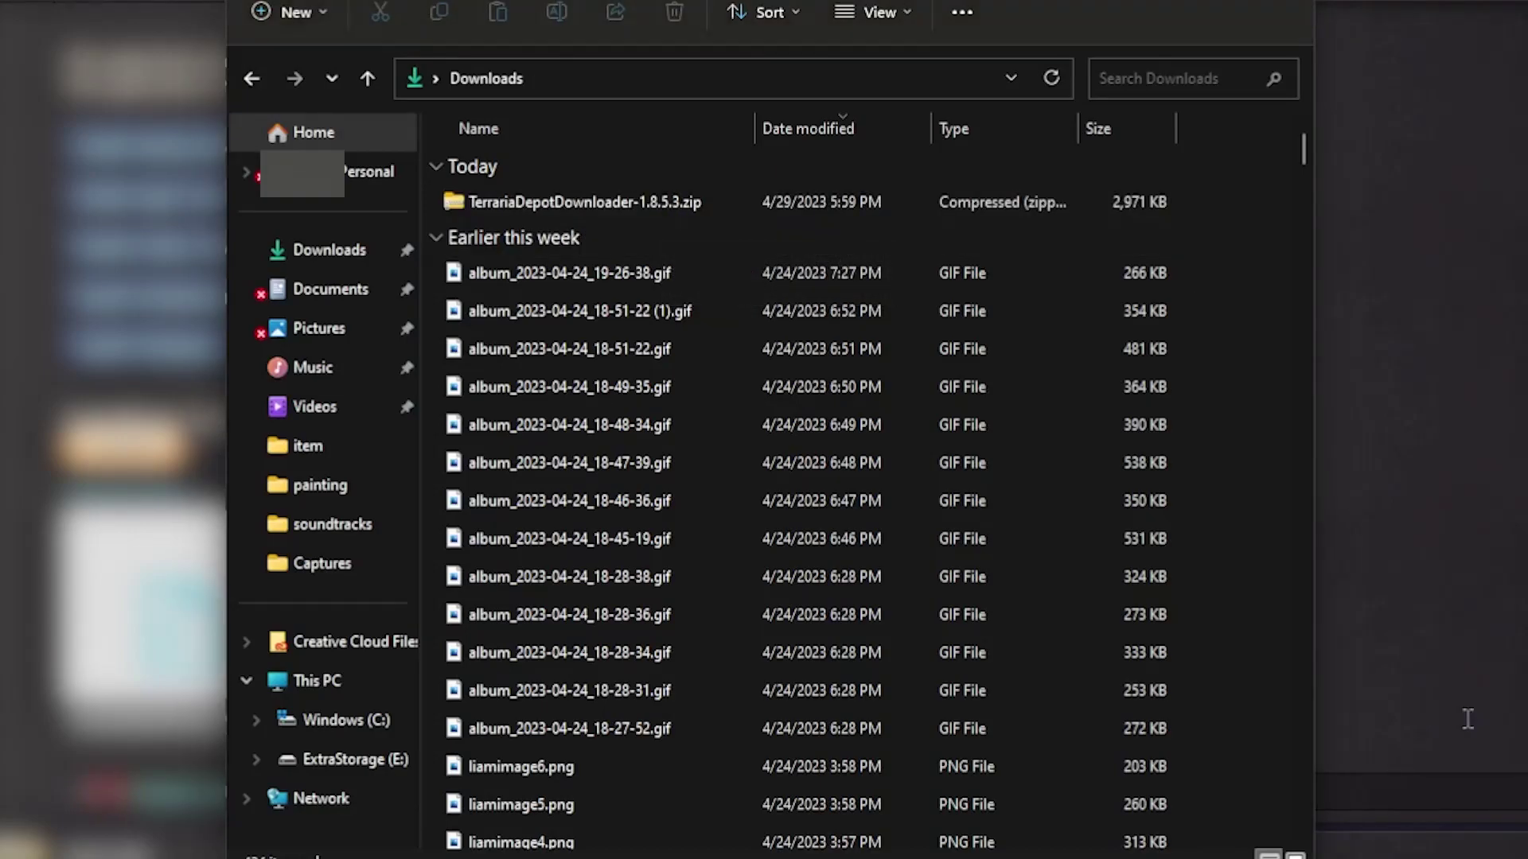
scroll(846, 480, down, 5)
scroll(863, 648, down, 2)
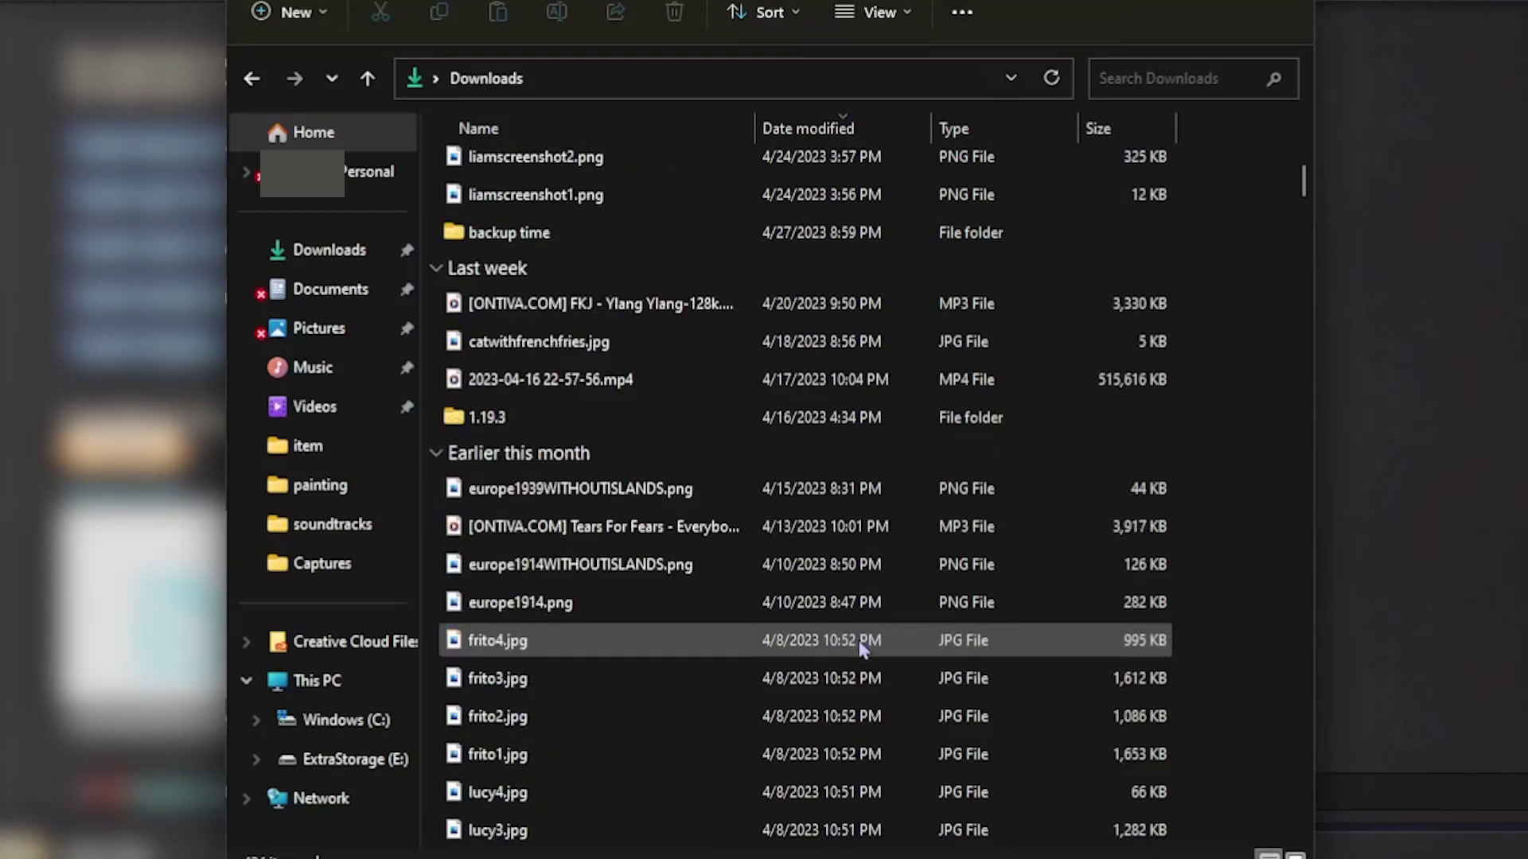
scroll(863, 649, down, 4)
scroll(861, 585, up, 12)
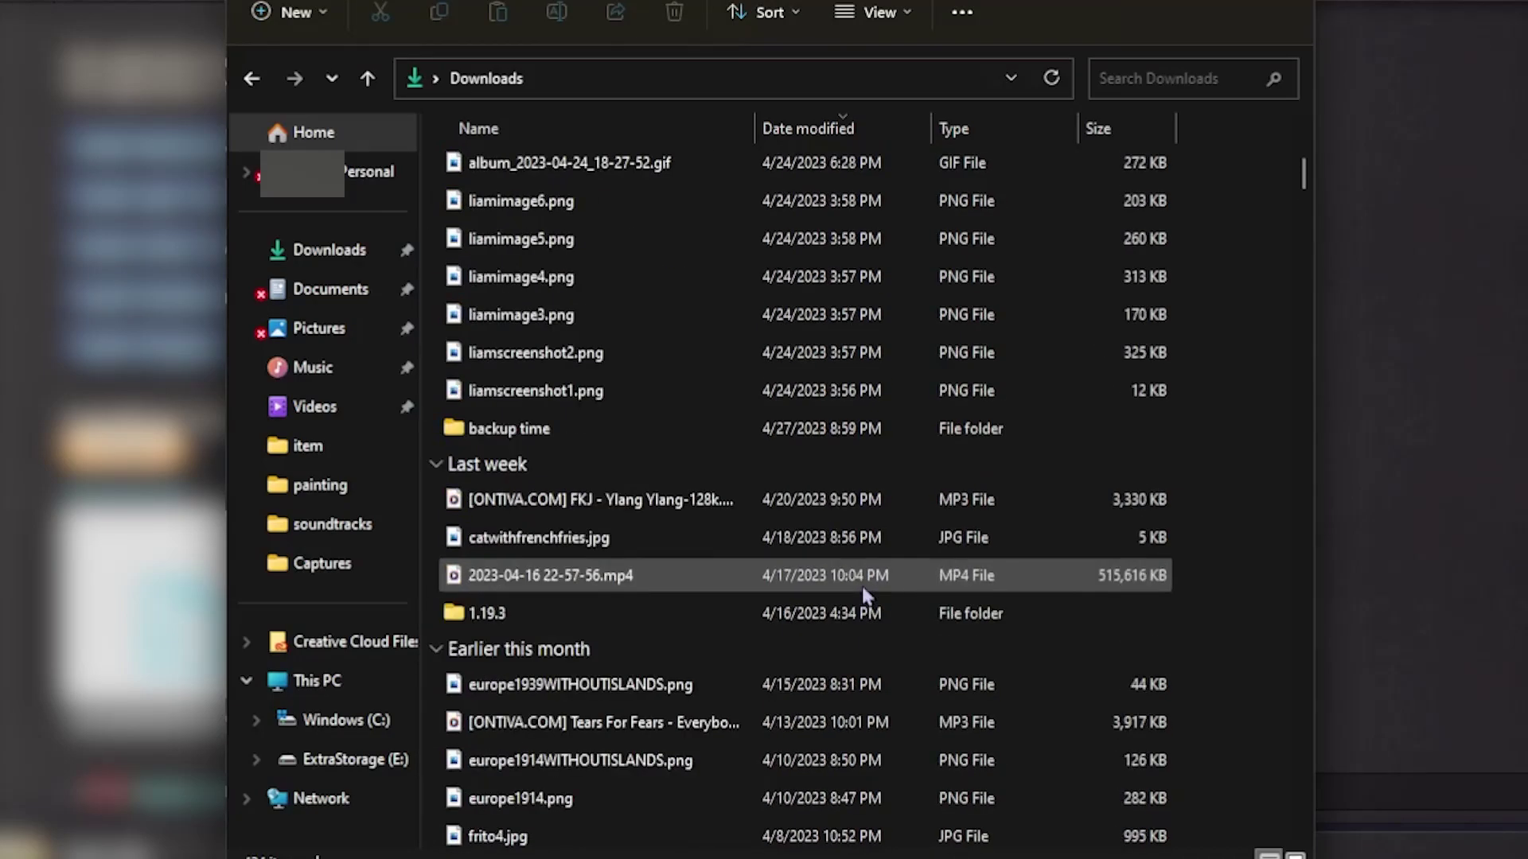
Extract TerrariaDepotDownloader-1.8.5.3.zip to the suggested TerrariaDepotDownloader-1.8.5.3 folder in Downloads.
click(1155, 199)
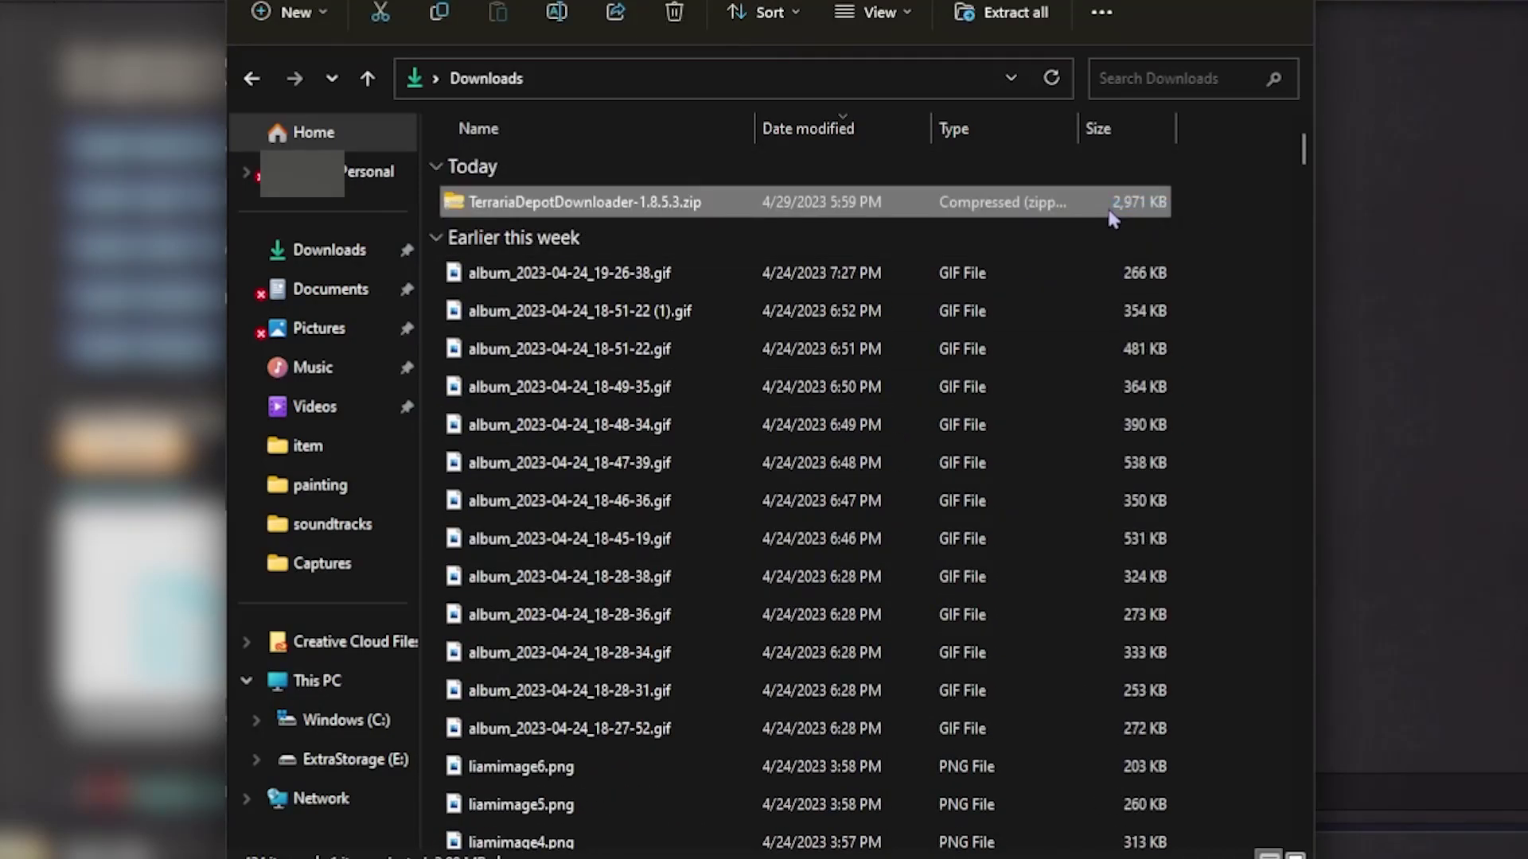
right_click(1130, 204)
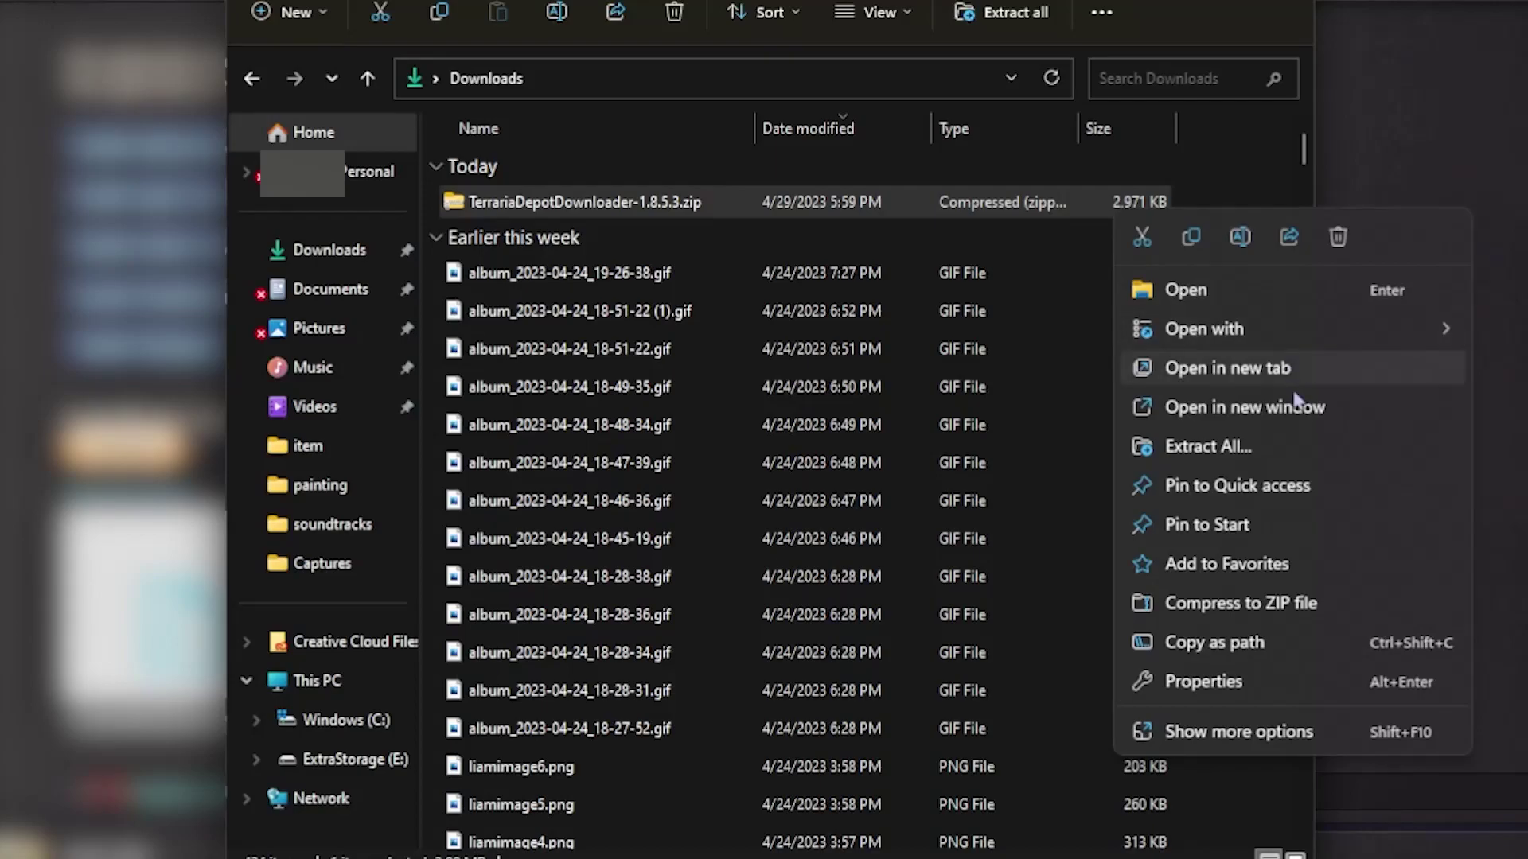
click(1278, 451)
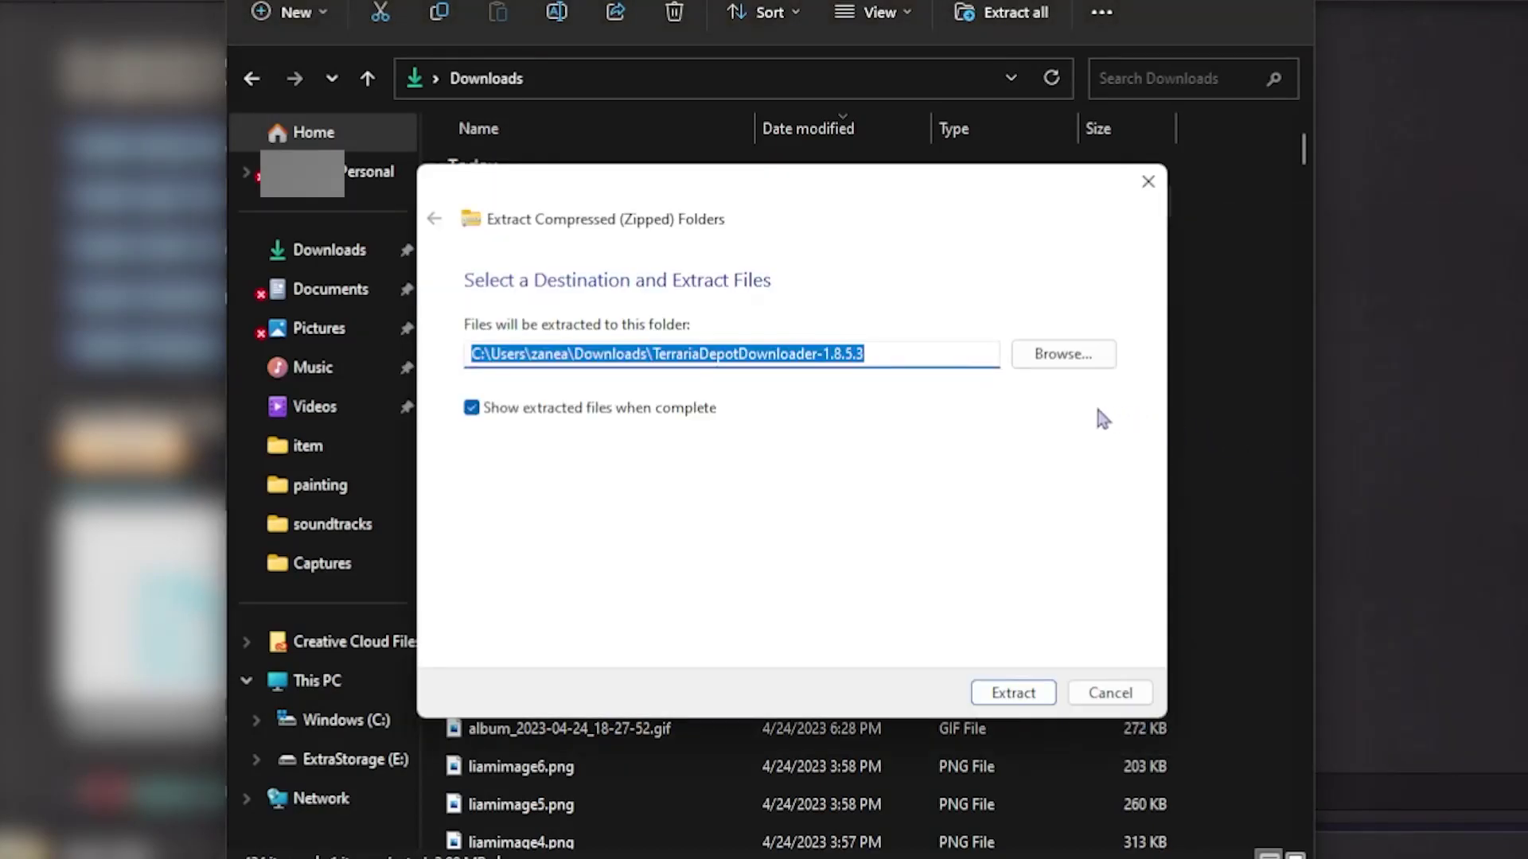
key(Return)
Launch TerrariaDepotDownloader.exe from the nested TerrariaDepotDownloader-1.8.5.3 folder and move its window clear of File Explorer.
scroll(1064, 525, down, 5)
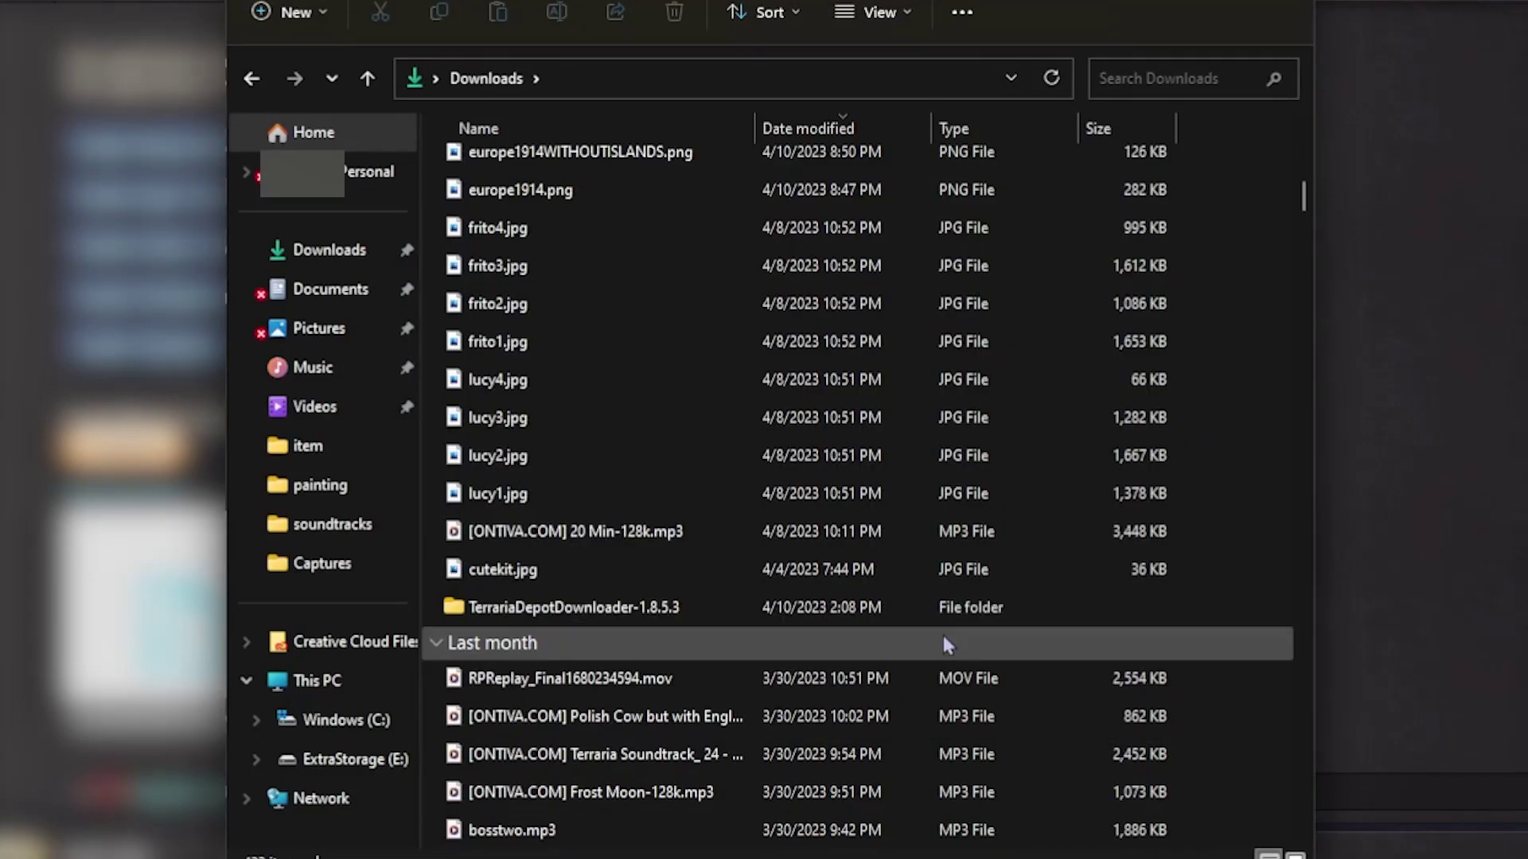
double_click(756, 610)
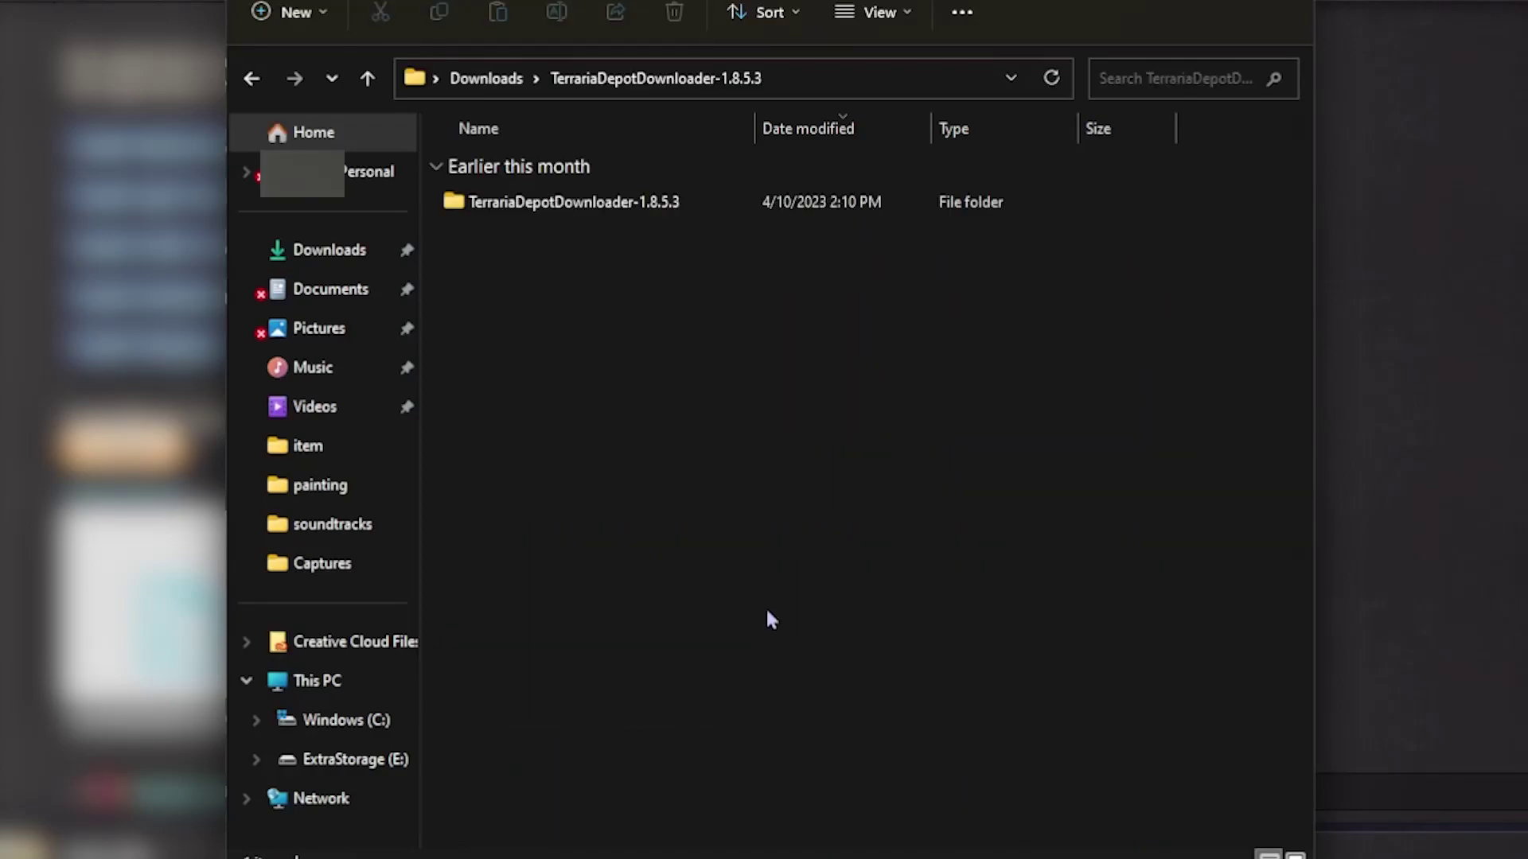
double_click(607, 205)
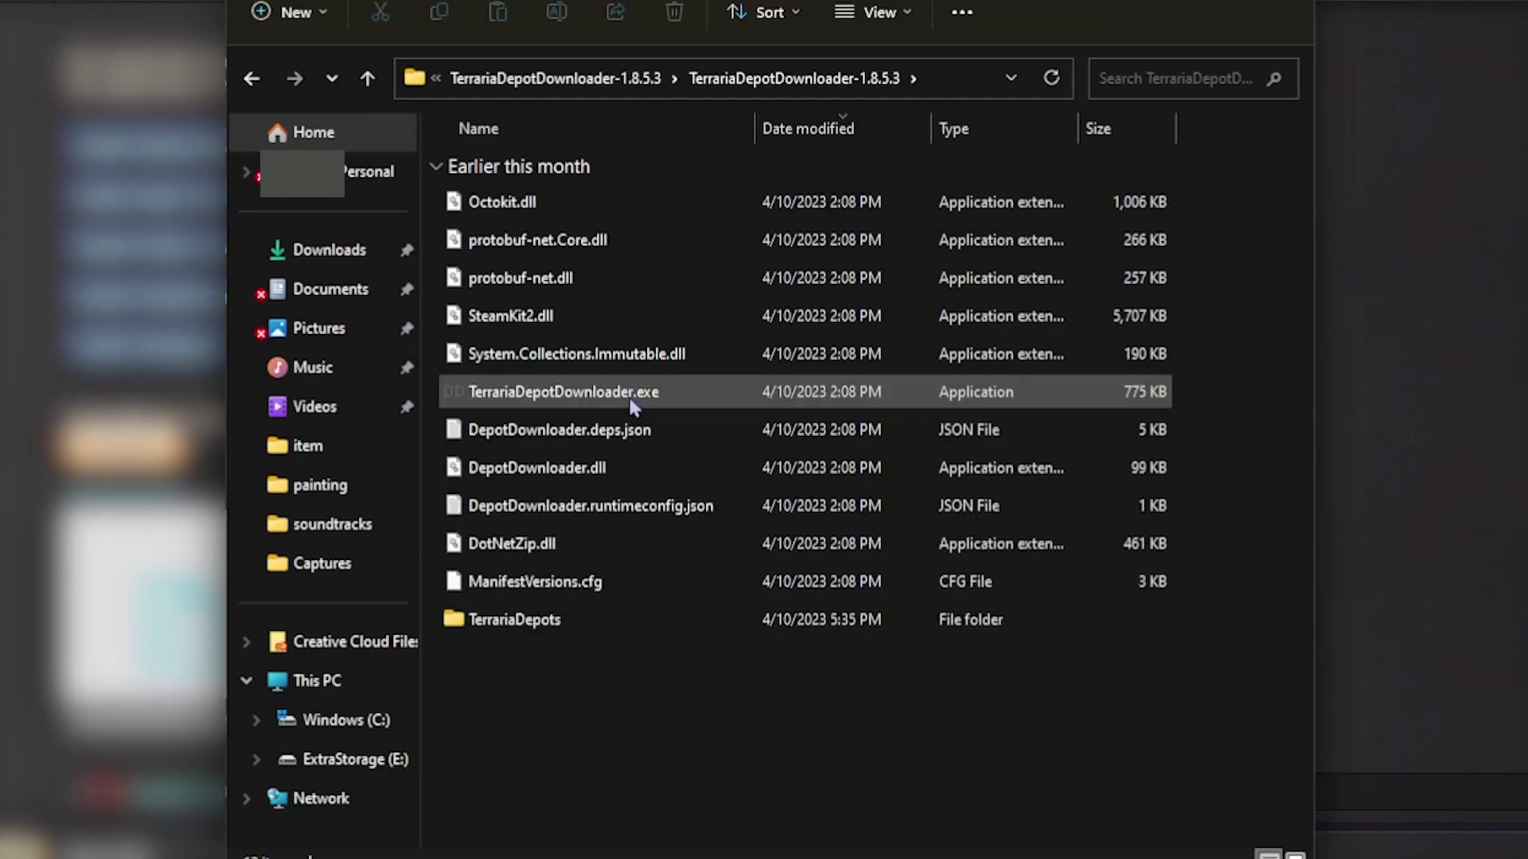
mouse_move(612, 397)
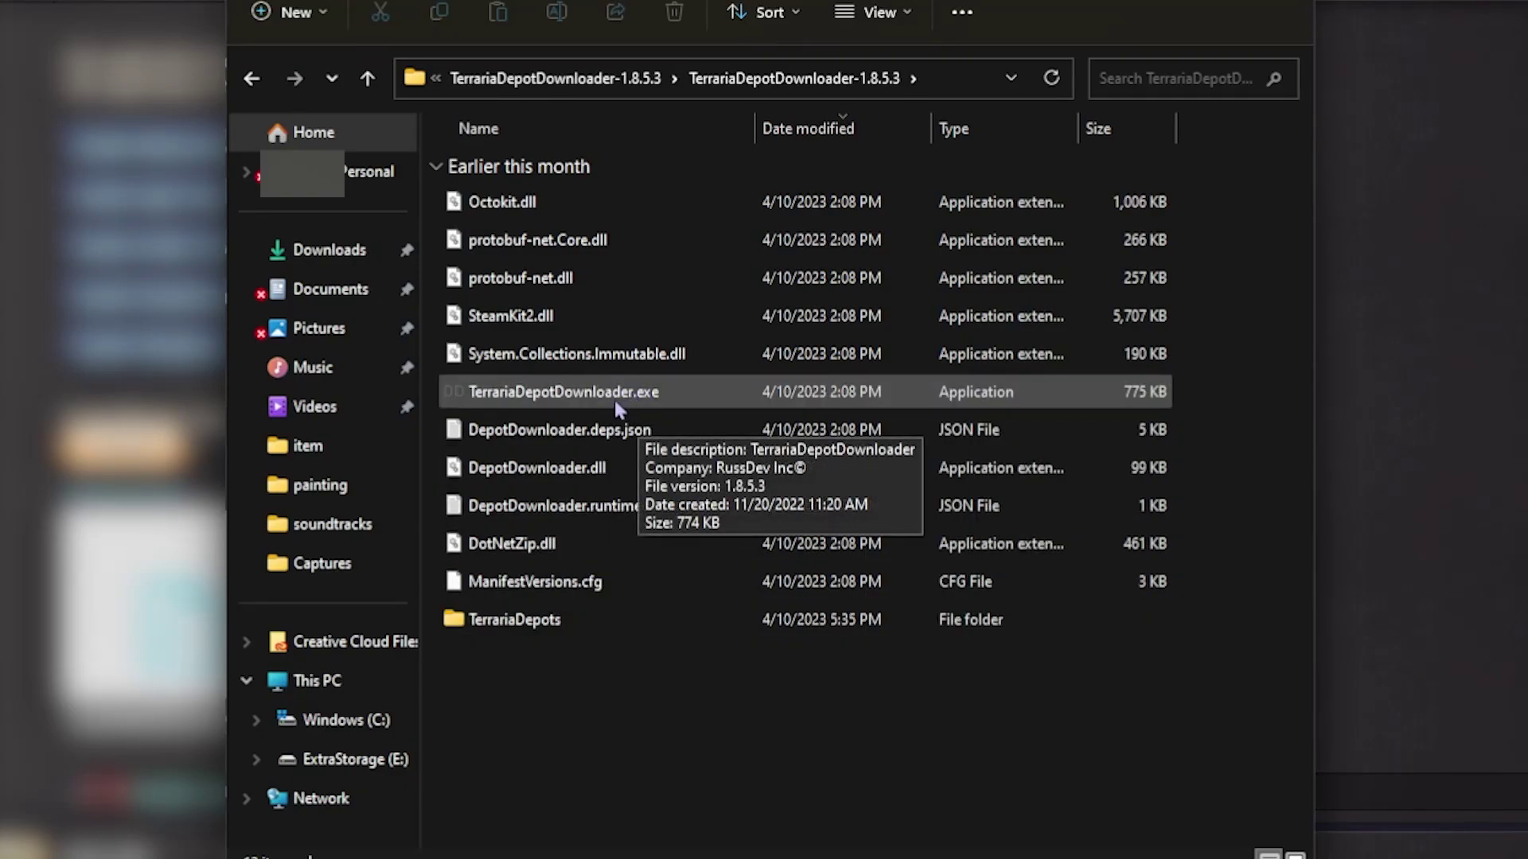
double_click(609, 396)
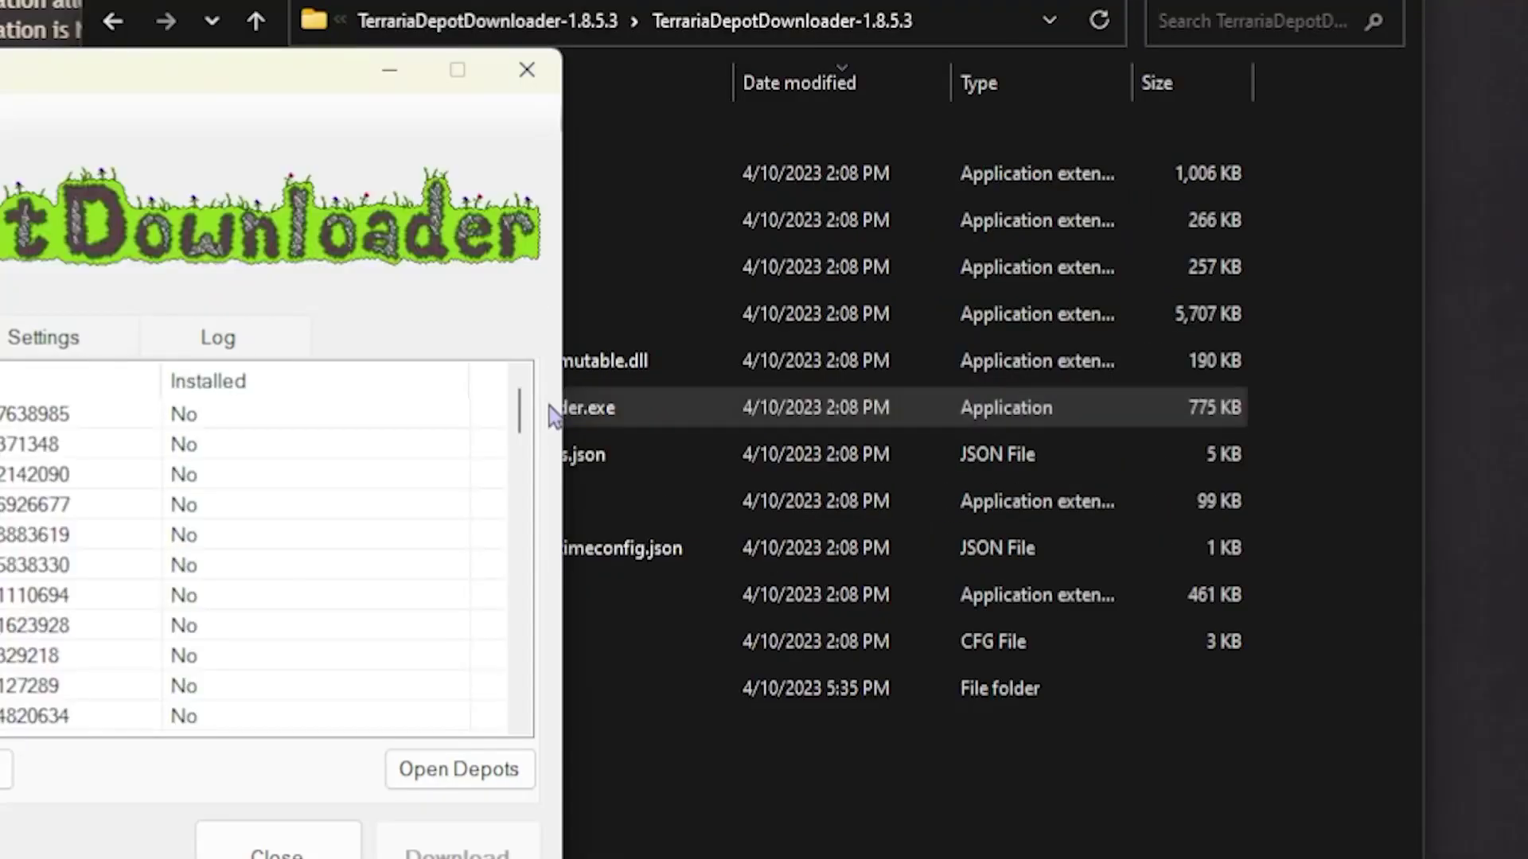
drag(206, 88, 832, 31)
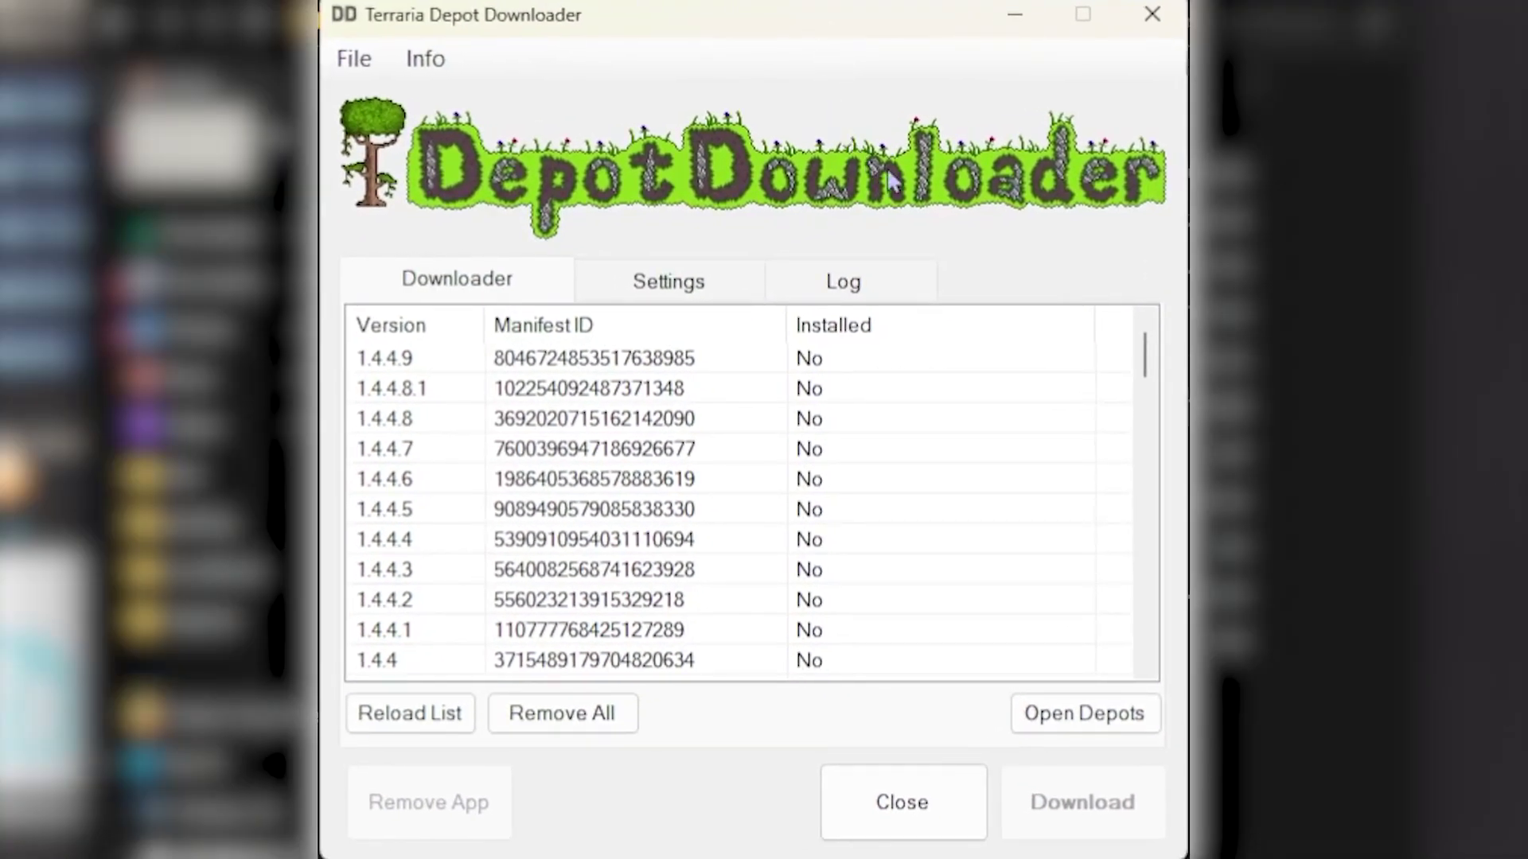
Review the downloader's settings, checking the Steam account name and password fields.
click(734, 282)
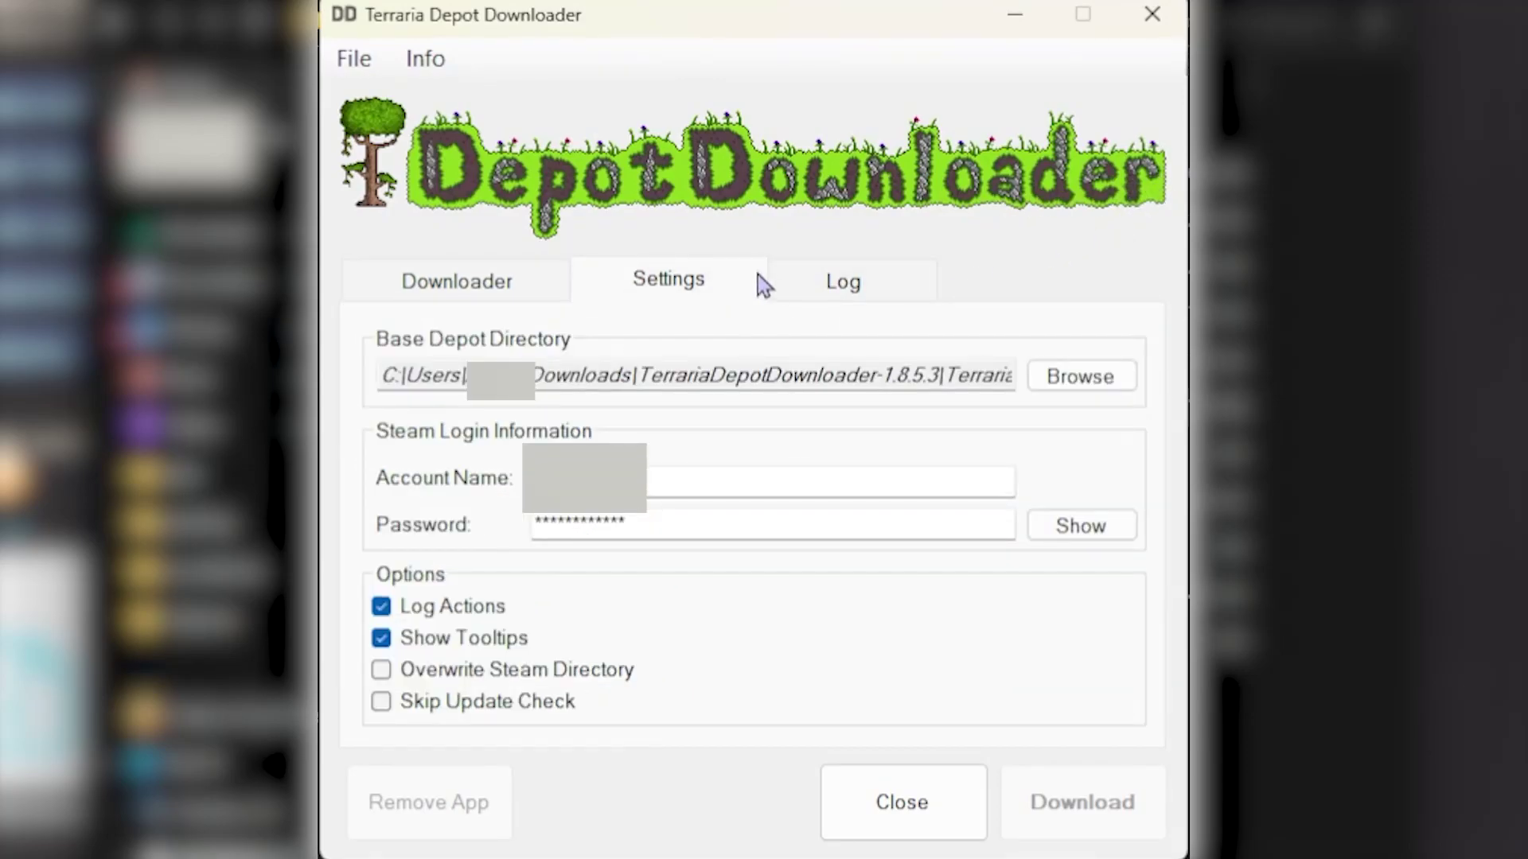
click(489, 282)
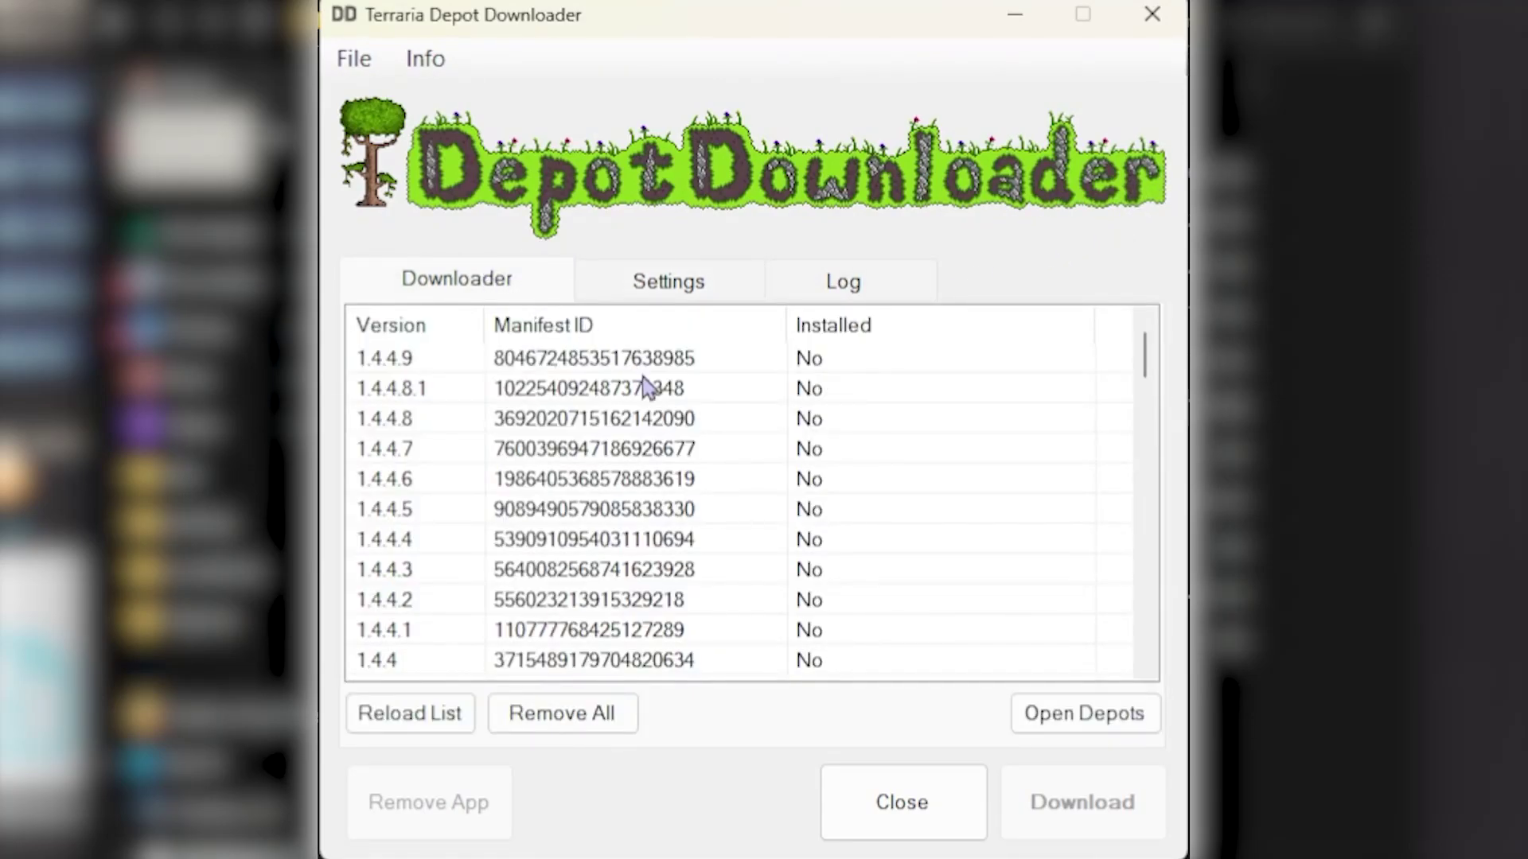
click(671, 279)
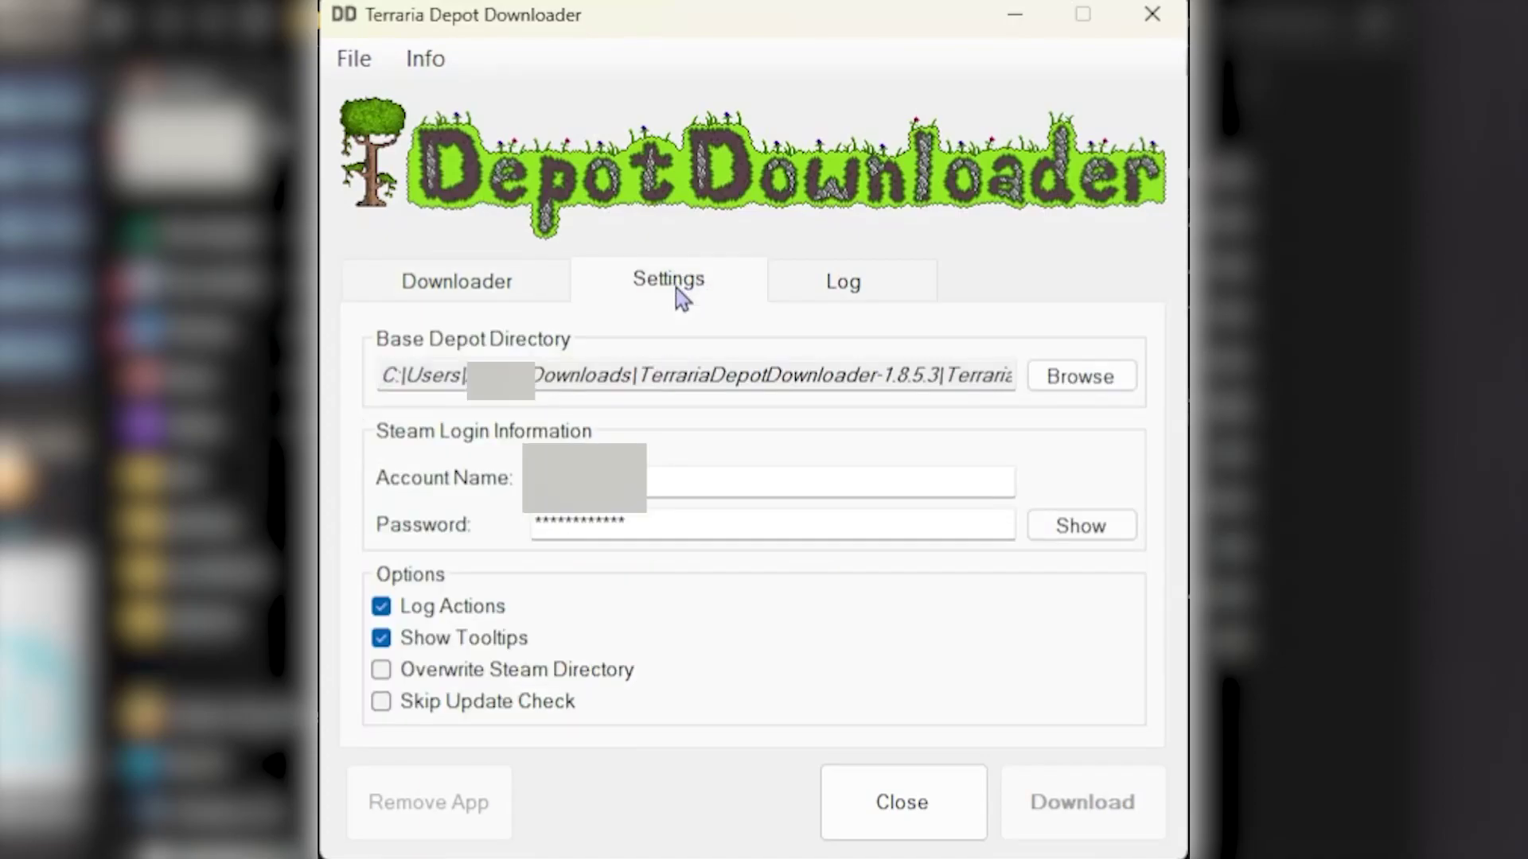
click(717, 477)
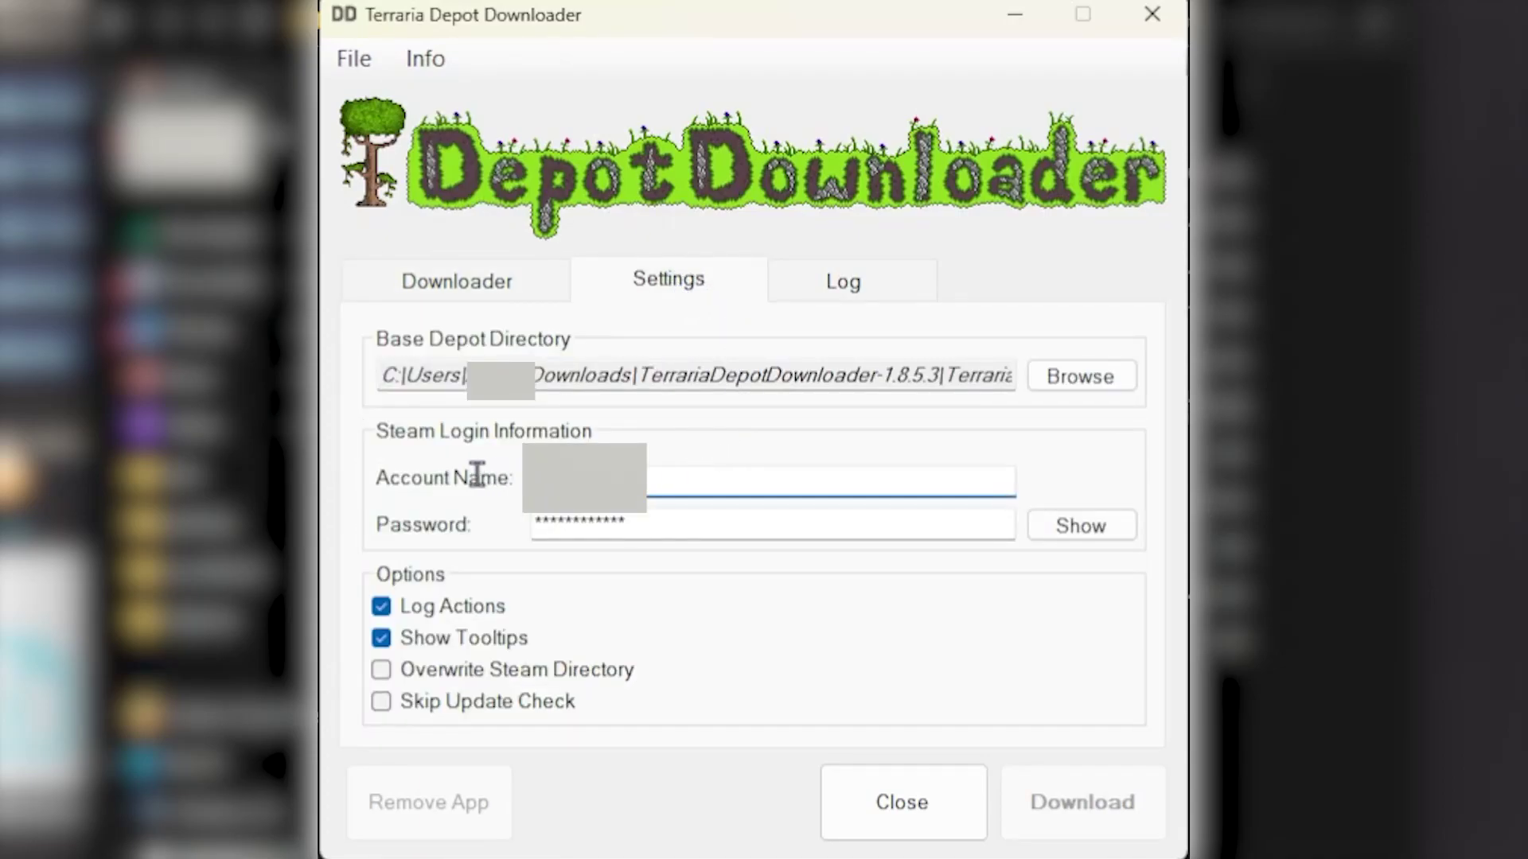
drag(691, 521, 546, 526)
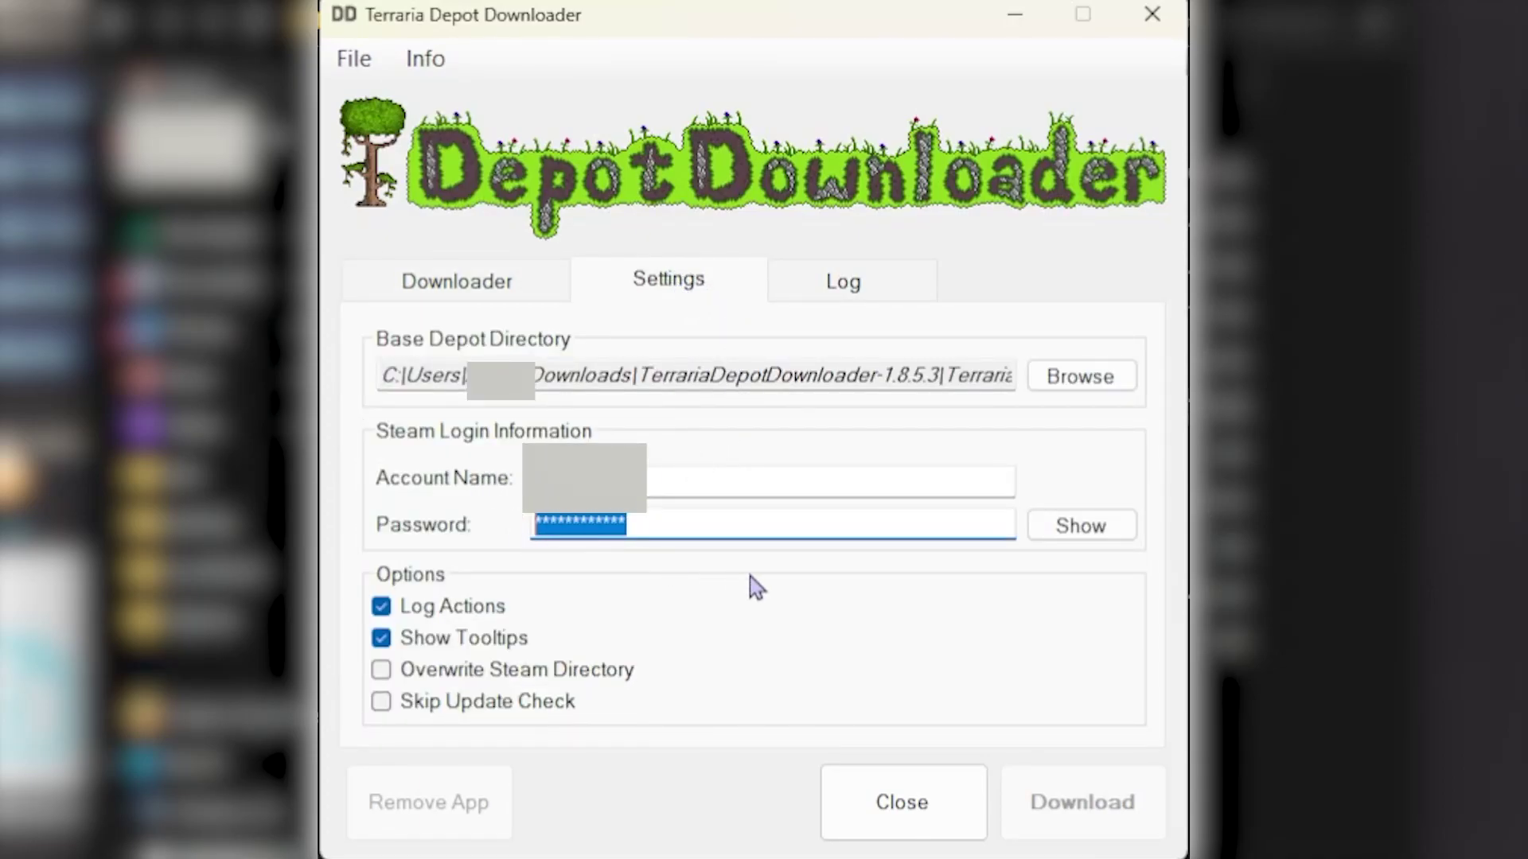
Browse the downloader's list of Terraria versions from the newest down to the 1.2 releases and back.
click(515, 267)
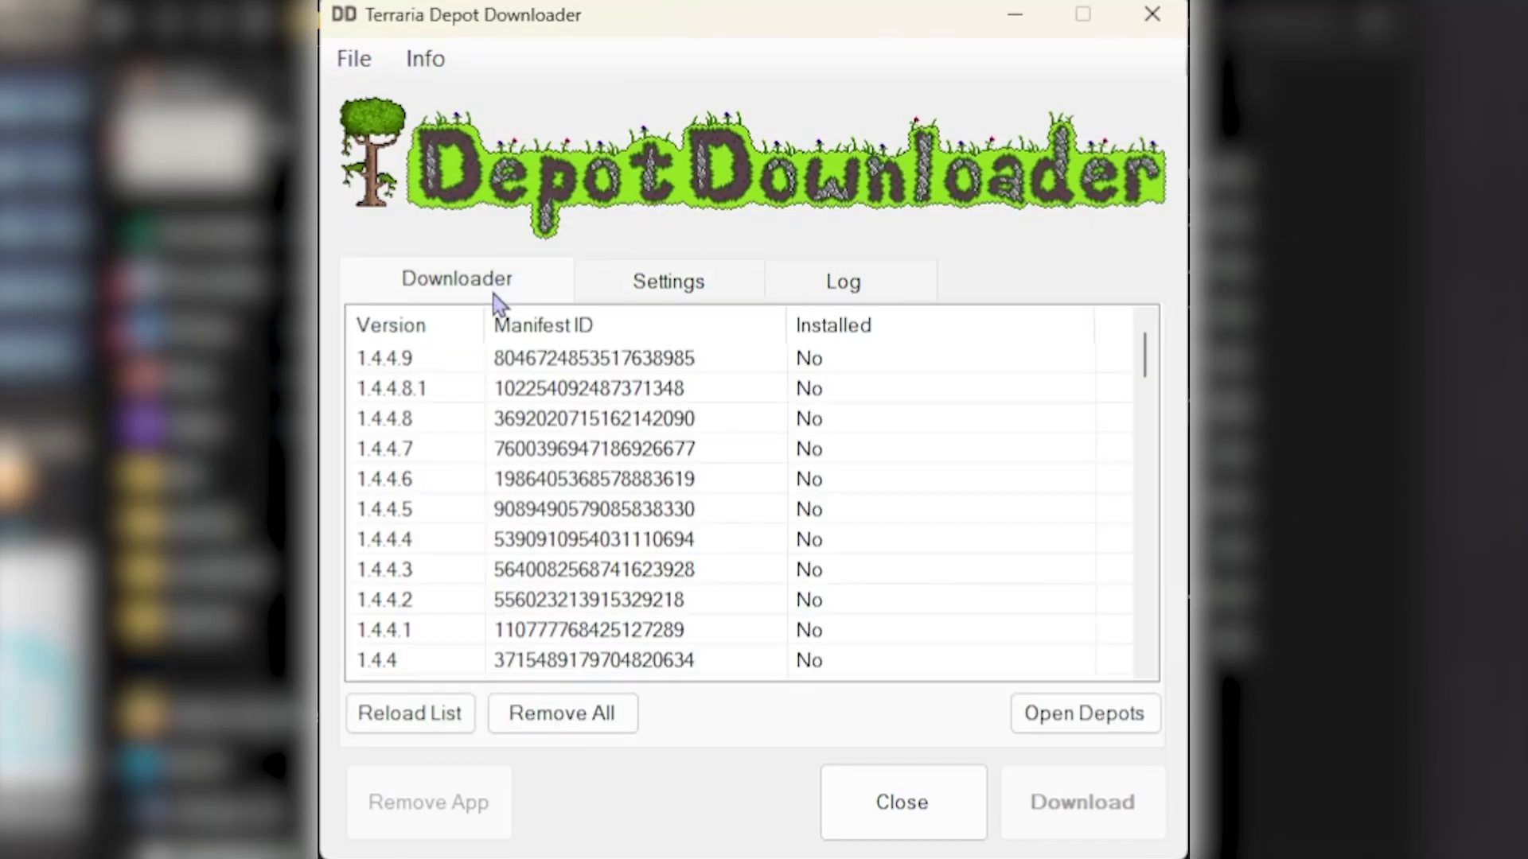
scroll(505, 562, down, 4)
scroll(569, 564, down, 11)
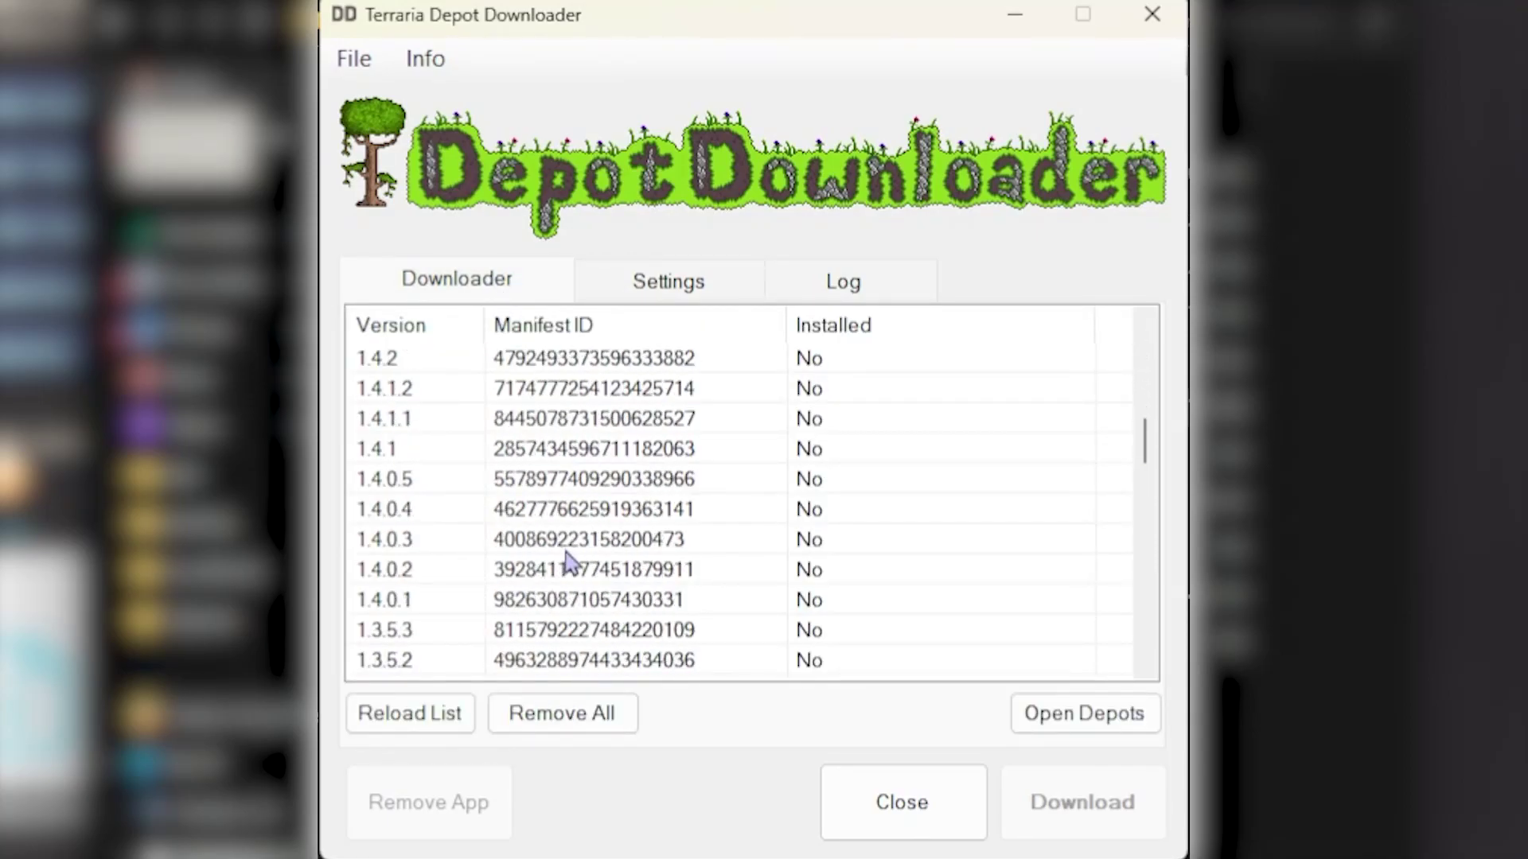
scroll(570, 565, down, 8)
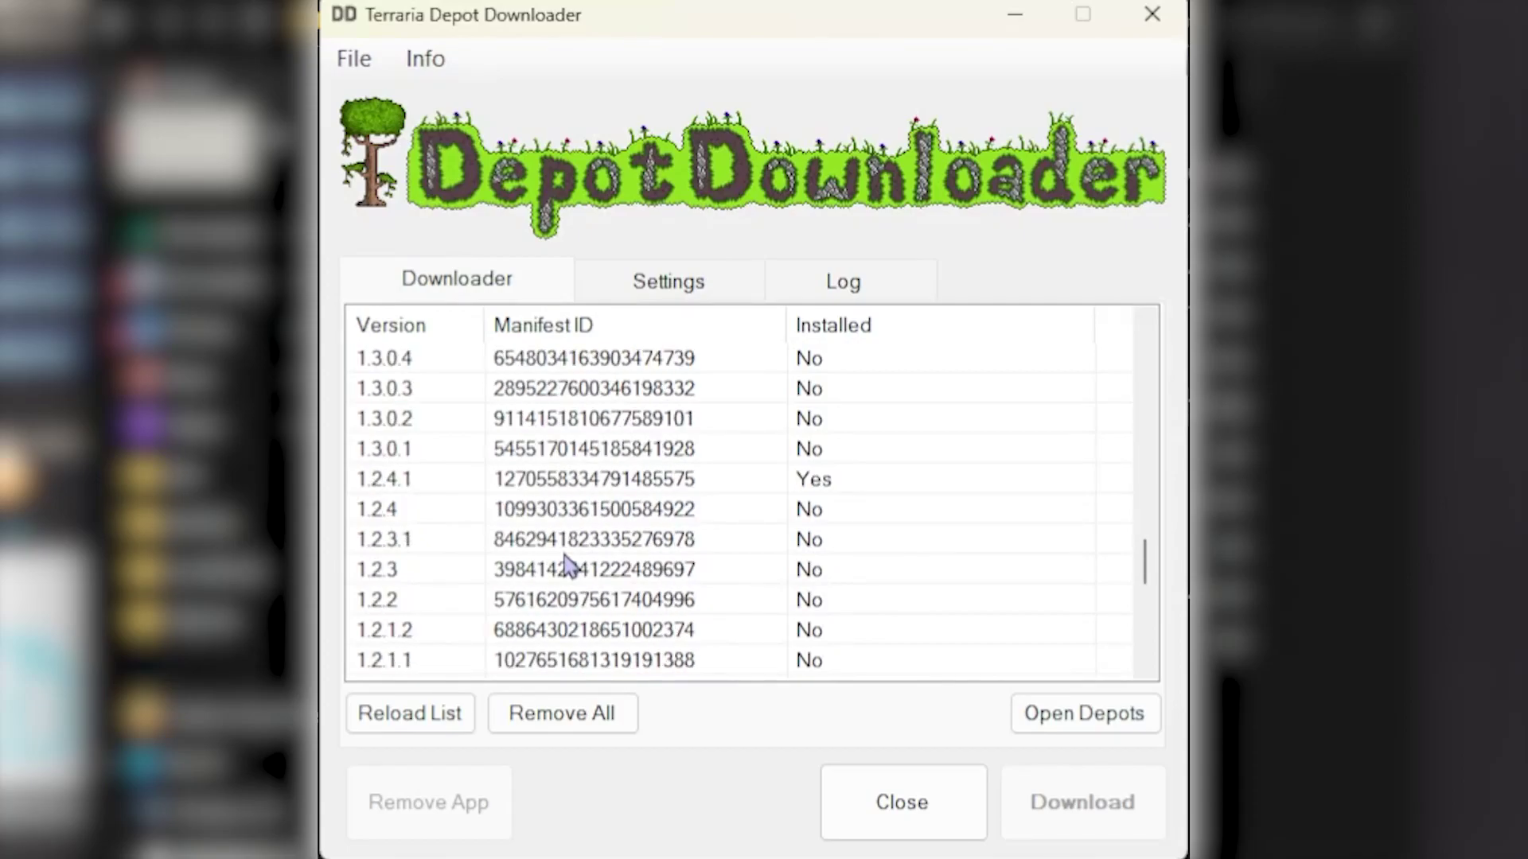
scroll(570, 567, up, 4)
scroll(568, 568, up, 14)
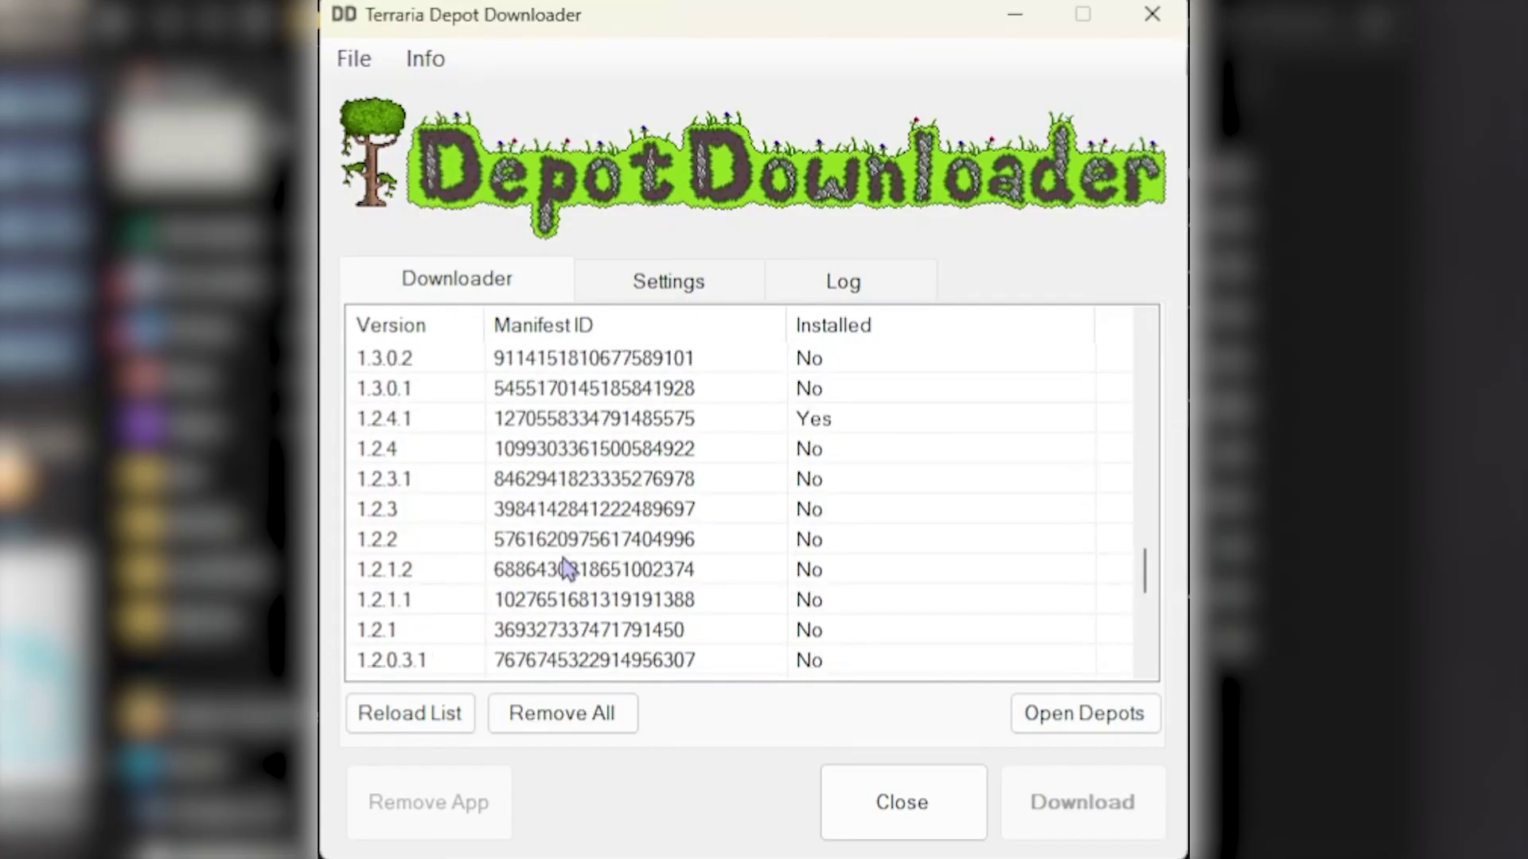
scroll(568, 569, up, 4)
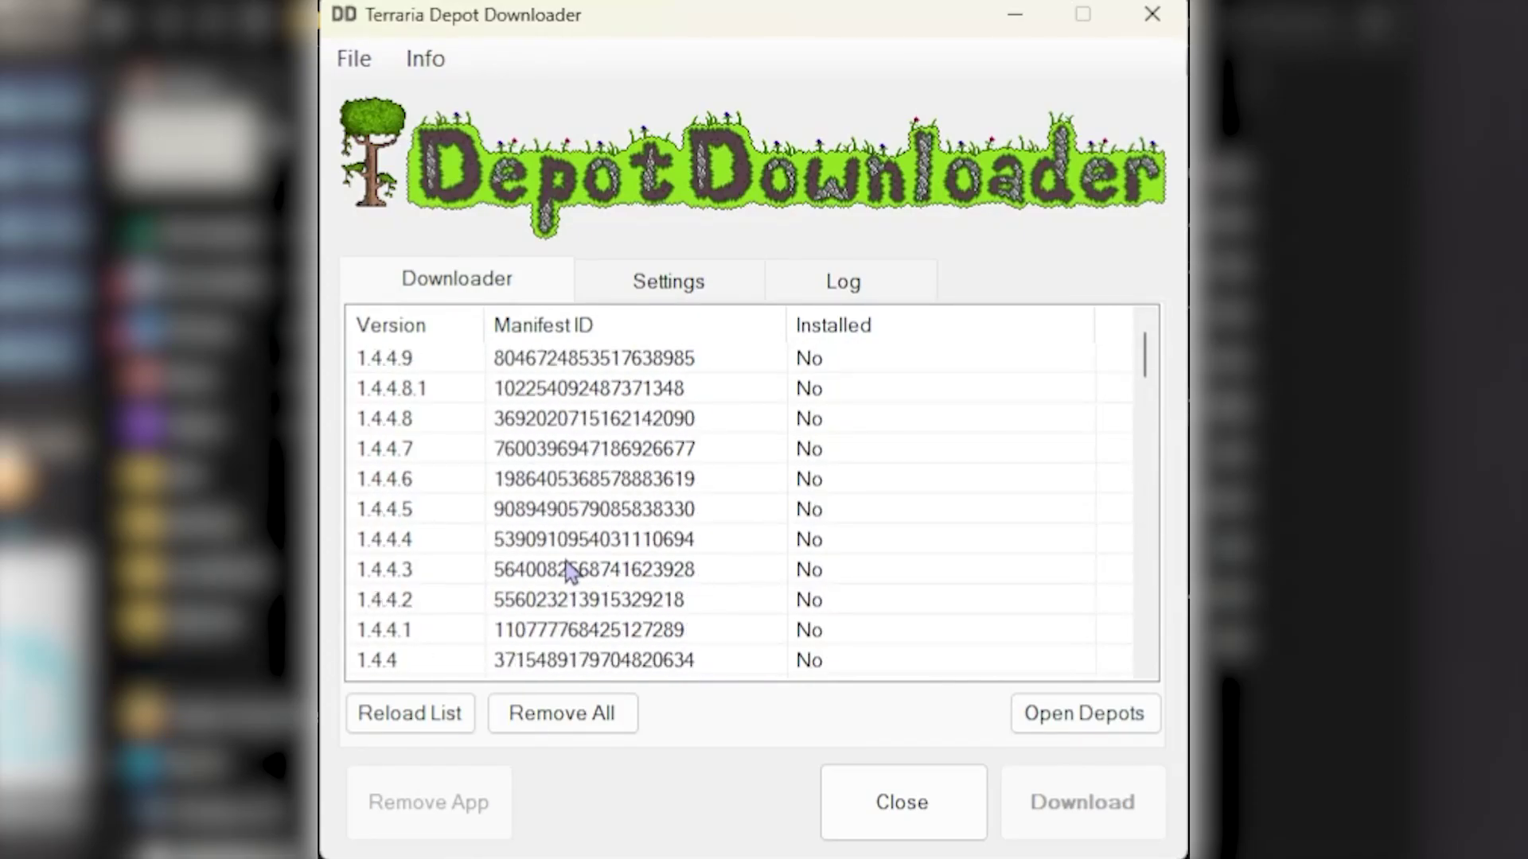
Examine the list of Terraria versions down to the 1.1 releases, checking the Installed column for each entry.
scroll(569, 570, down, 15)
scroll(570, 569, down, 4)
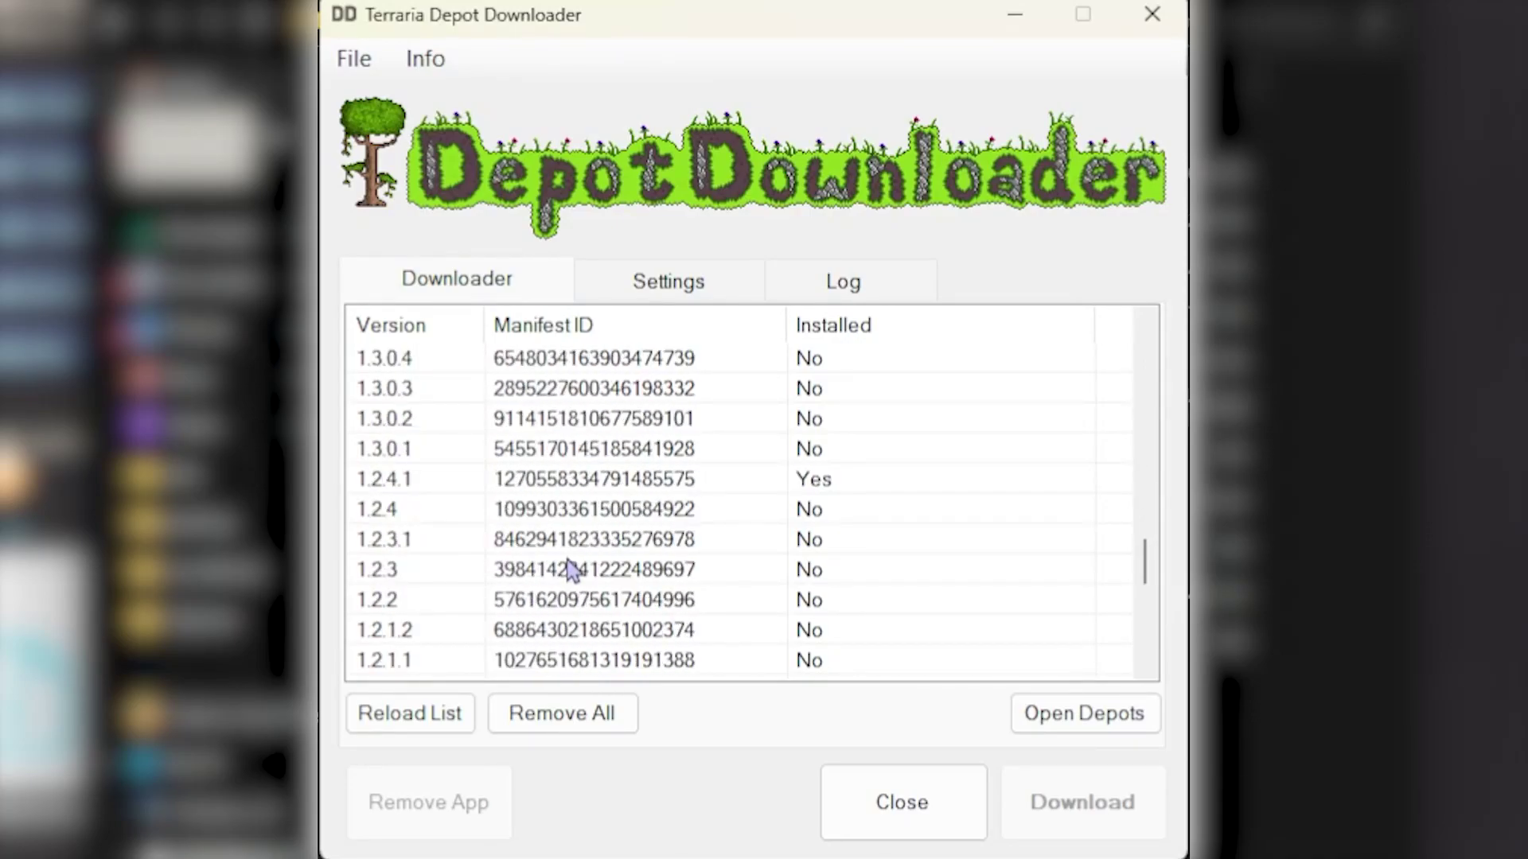
scroll(855, 543, down, 3)
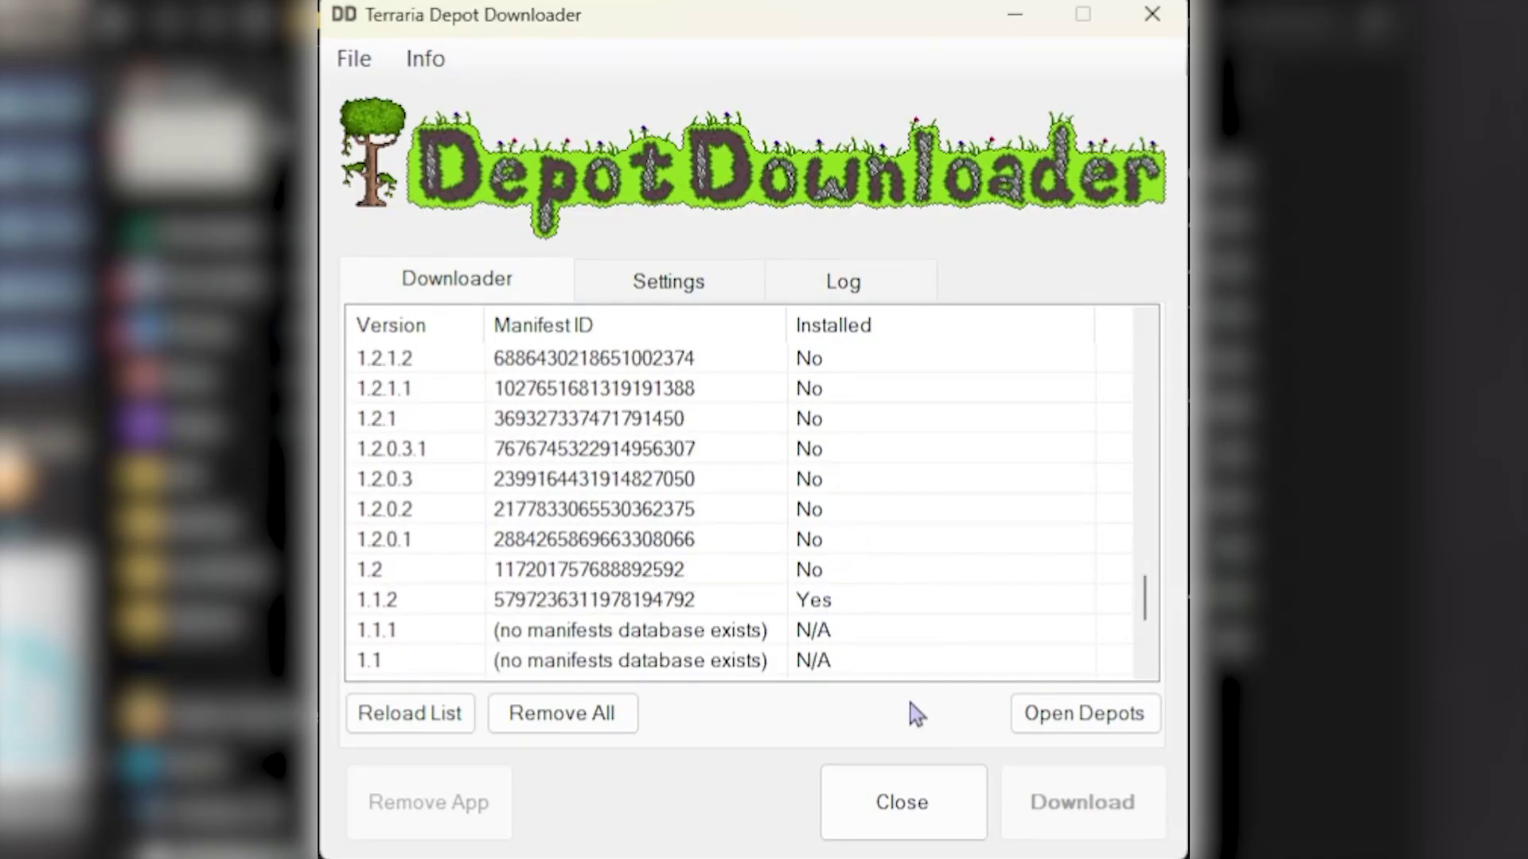
scroll(637, 617, up, 9)
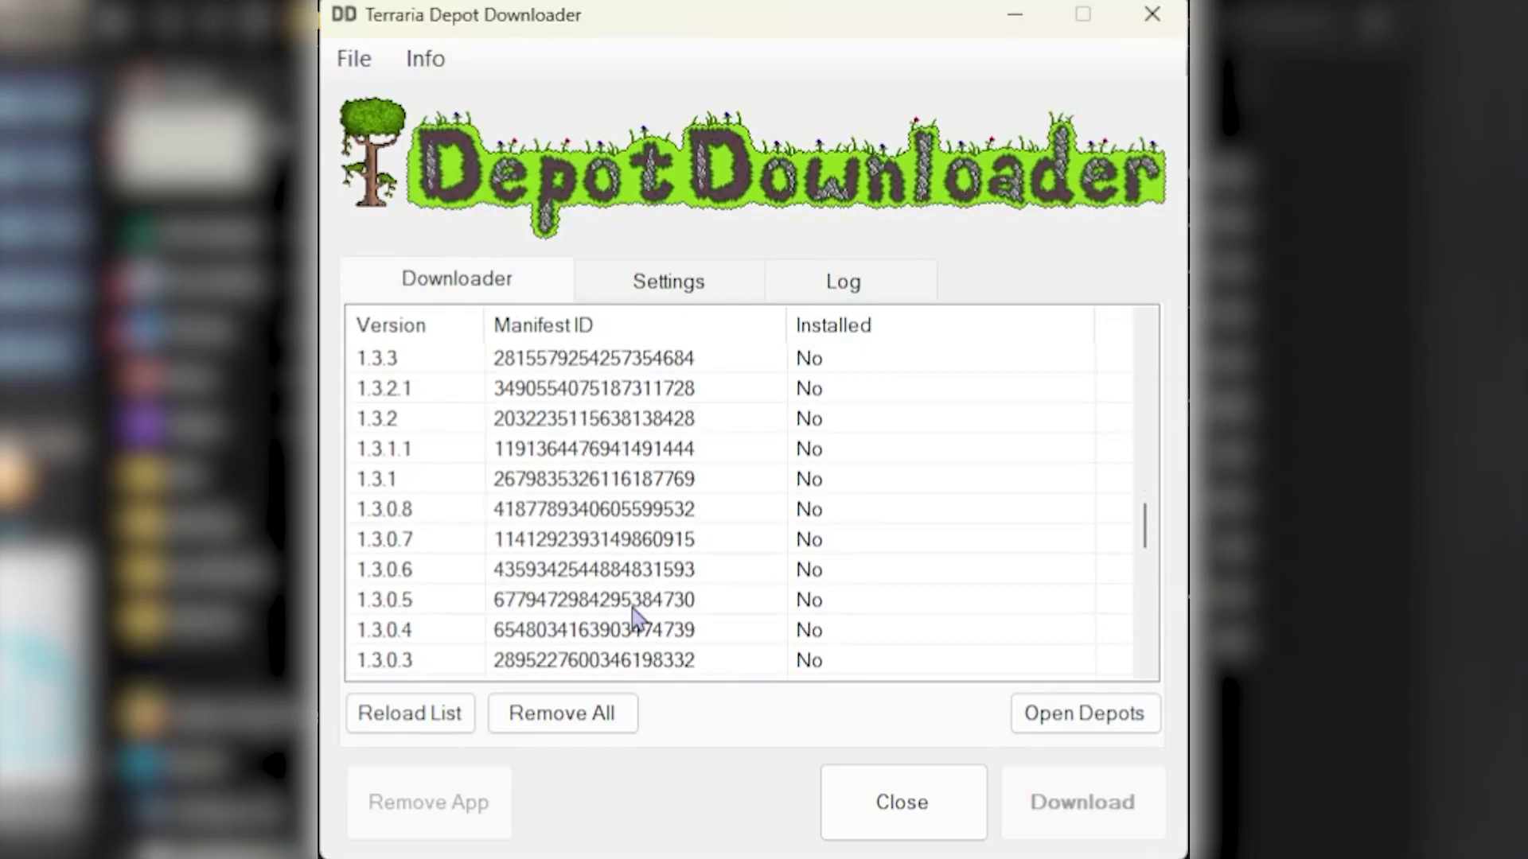
scroll(636, 617, up, 3)
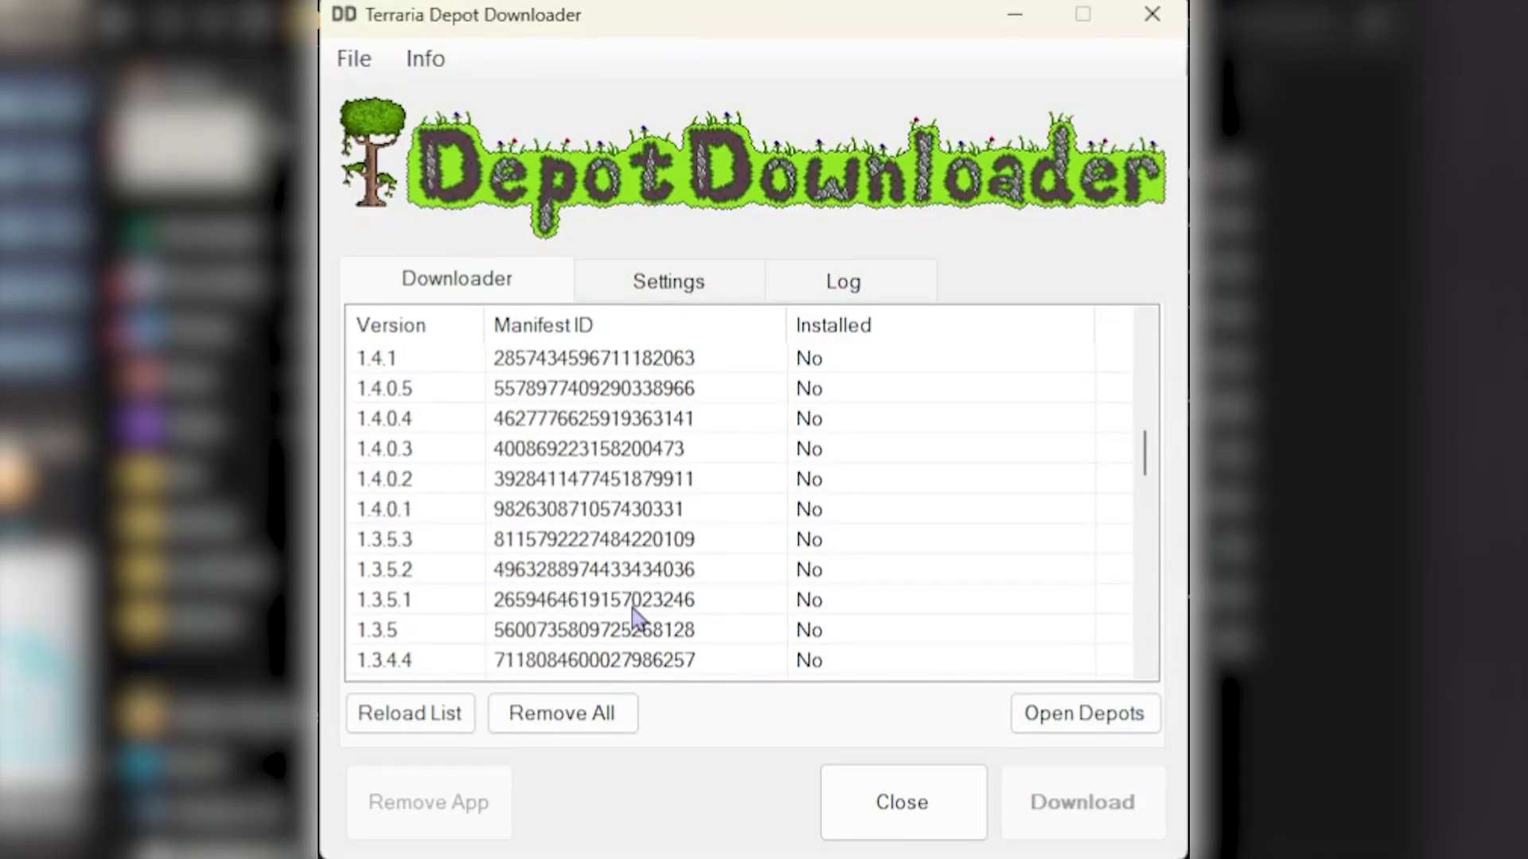
scroll(636, 617, down, 5)
scroll(637, 617, down, 8)
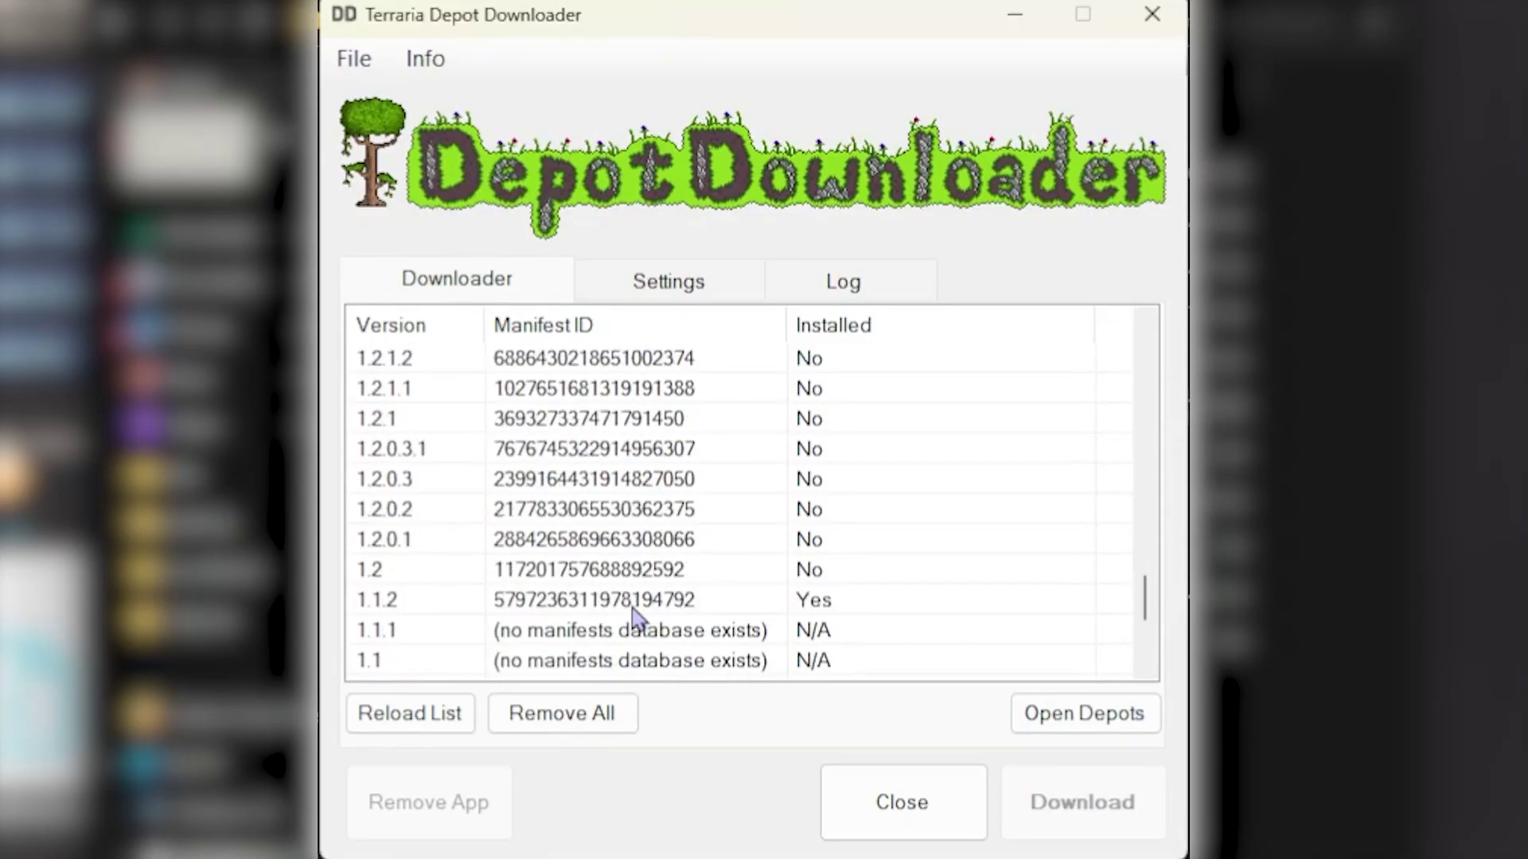
scroll(635, 600, up, 3)
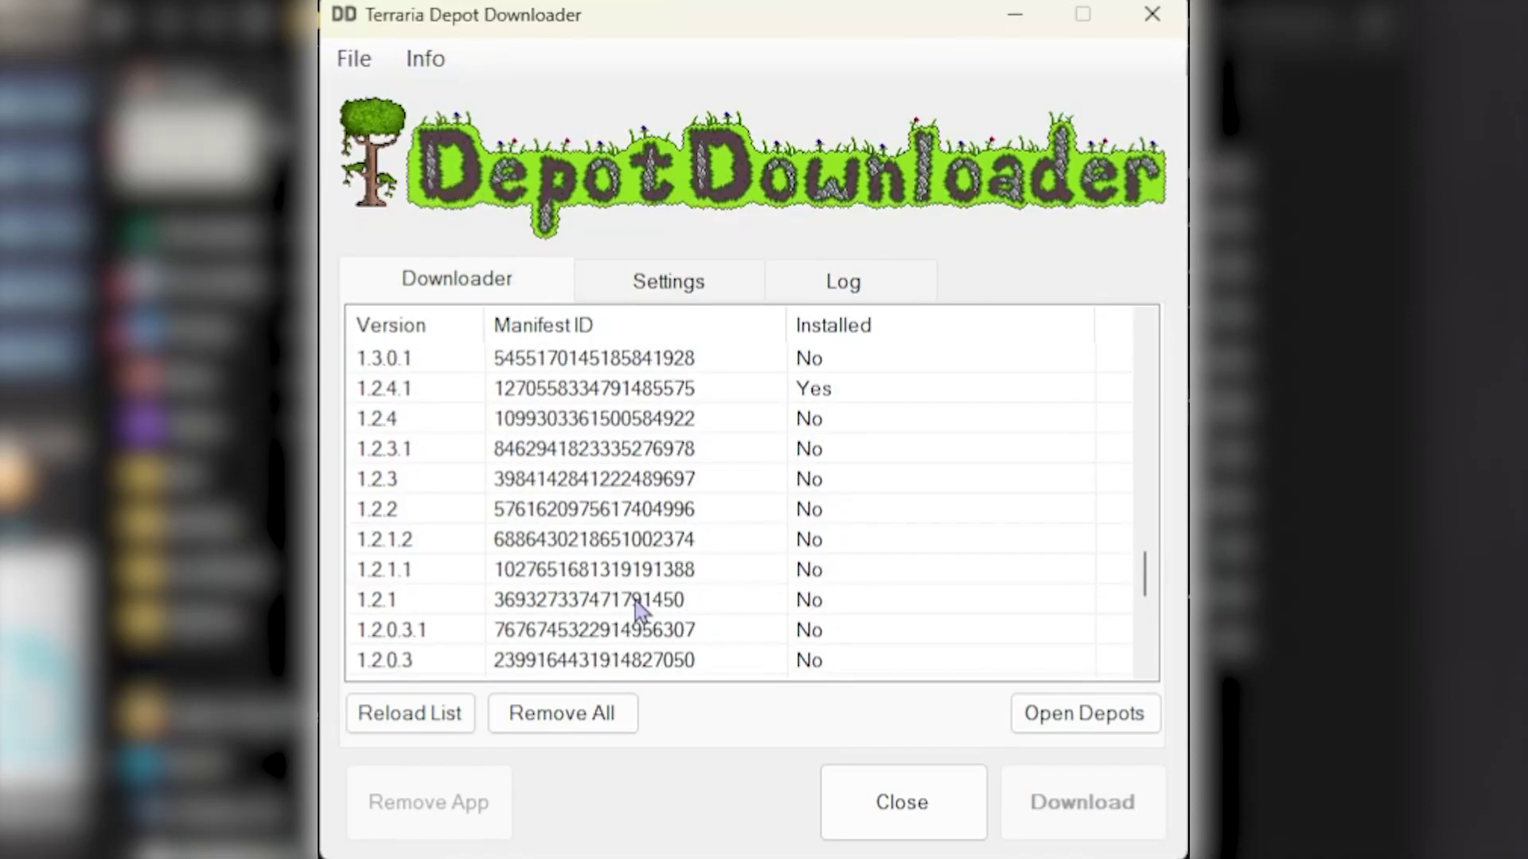
Select version 1.2.4.1 and version 1.2.4 in turn to compare the actions offered for each.
click(512, 395)
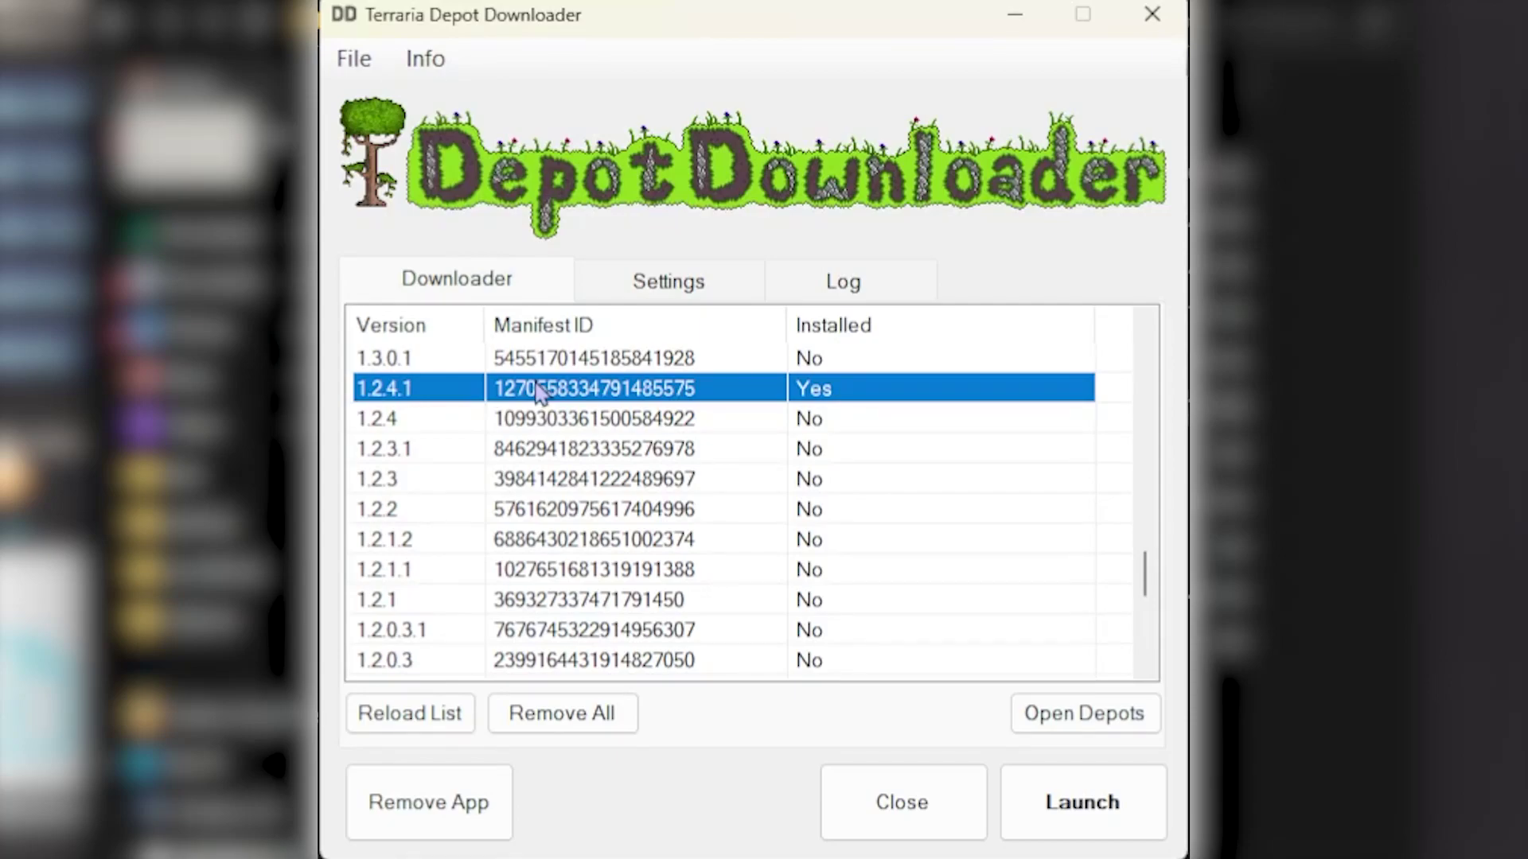
click(559, 417)
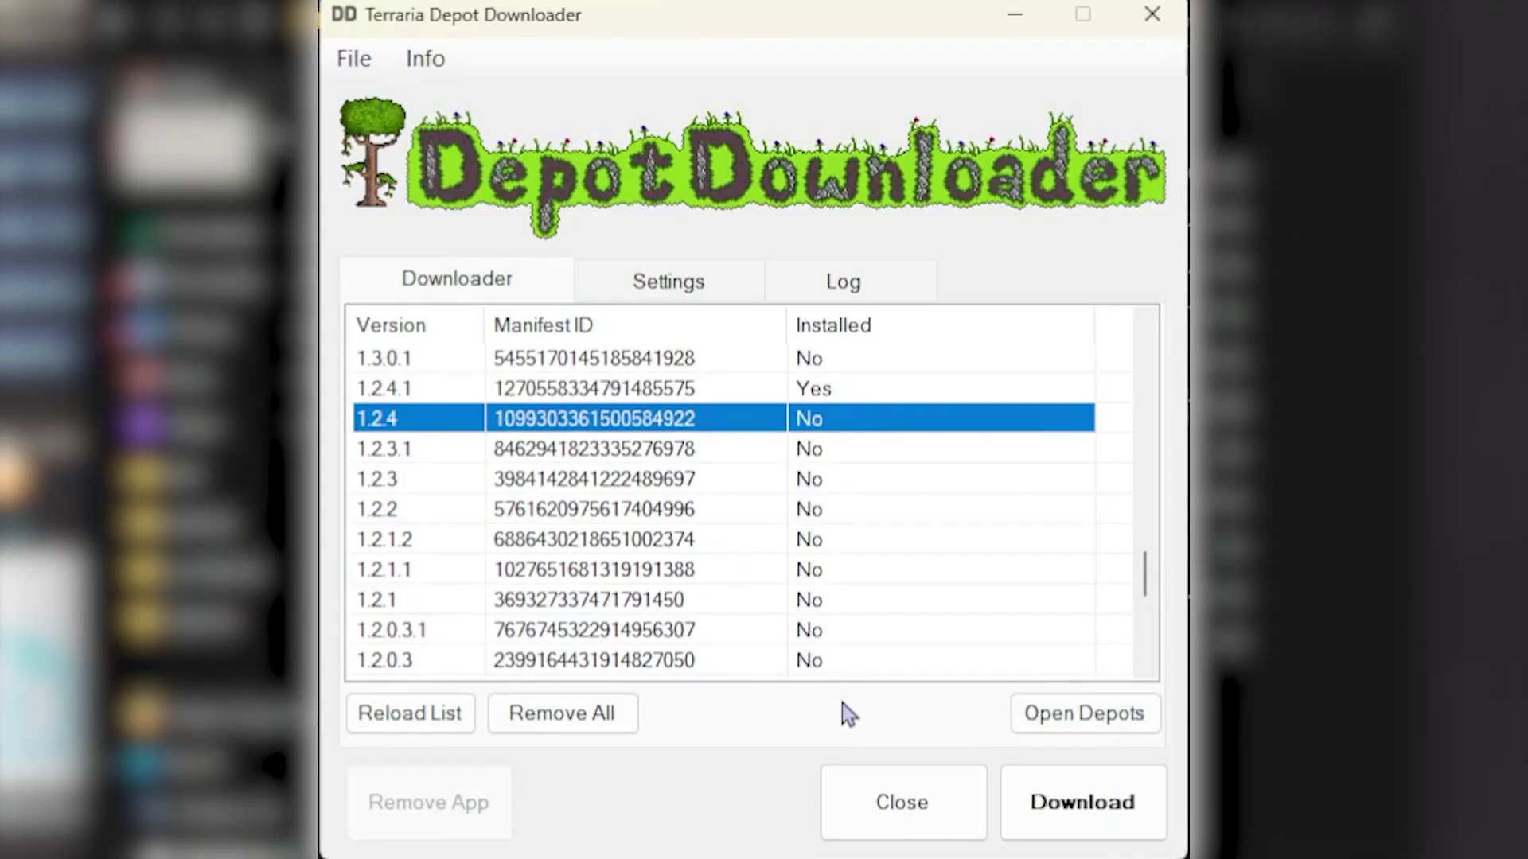
click(1068, 810)
Try to launch the installed Terraria version 1.2.4.1 from the downloader and clear away the windows.
click(716, 390)
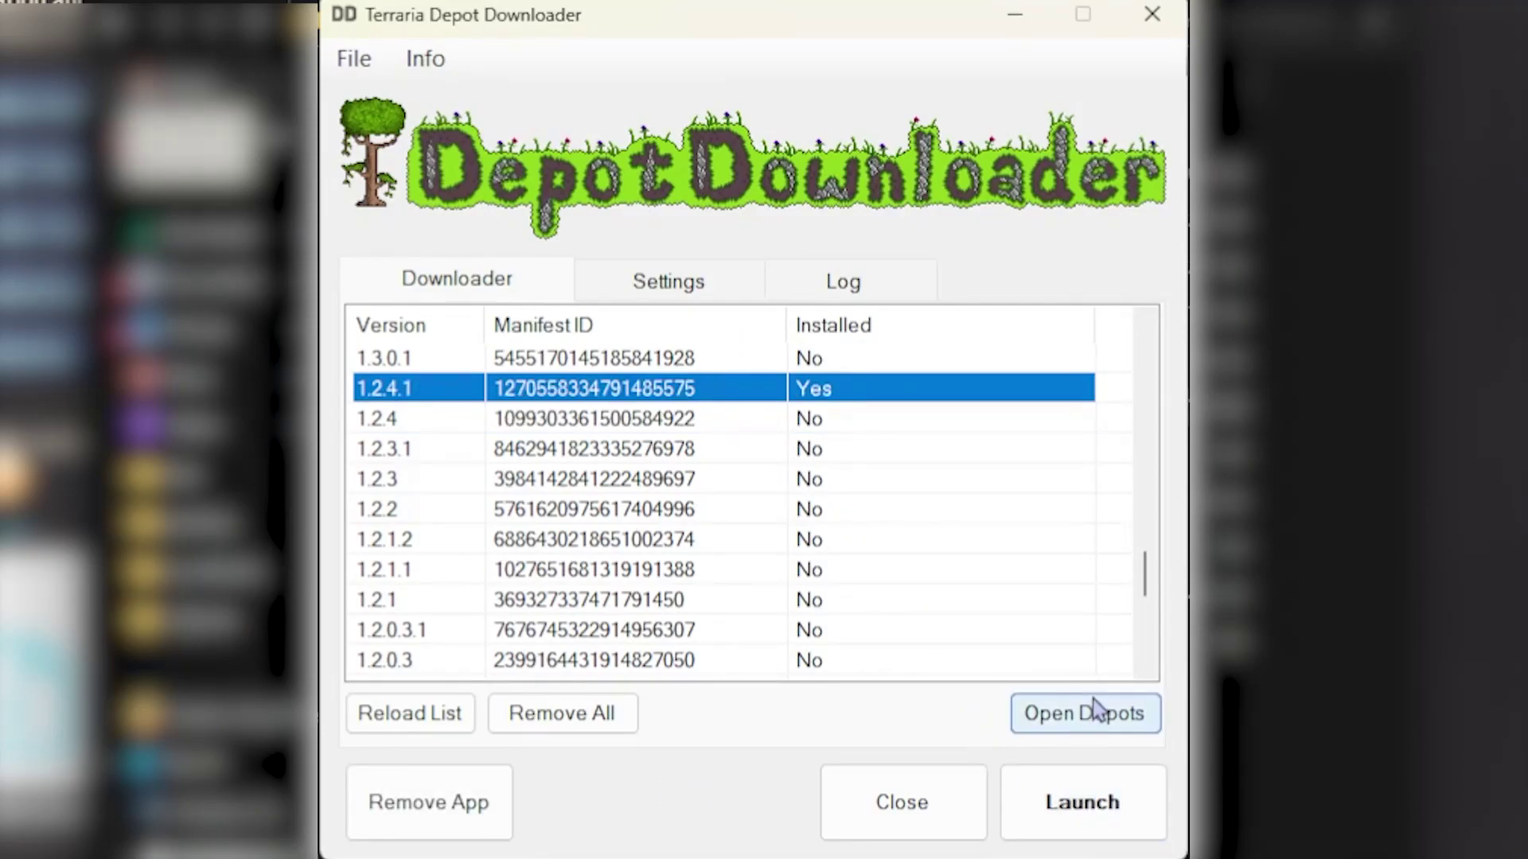
mouse_move(877, 37)
mouse_down()
mouse_move(952, 42)
mouse_move(904, 47)
mouse_up()
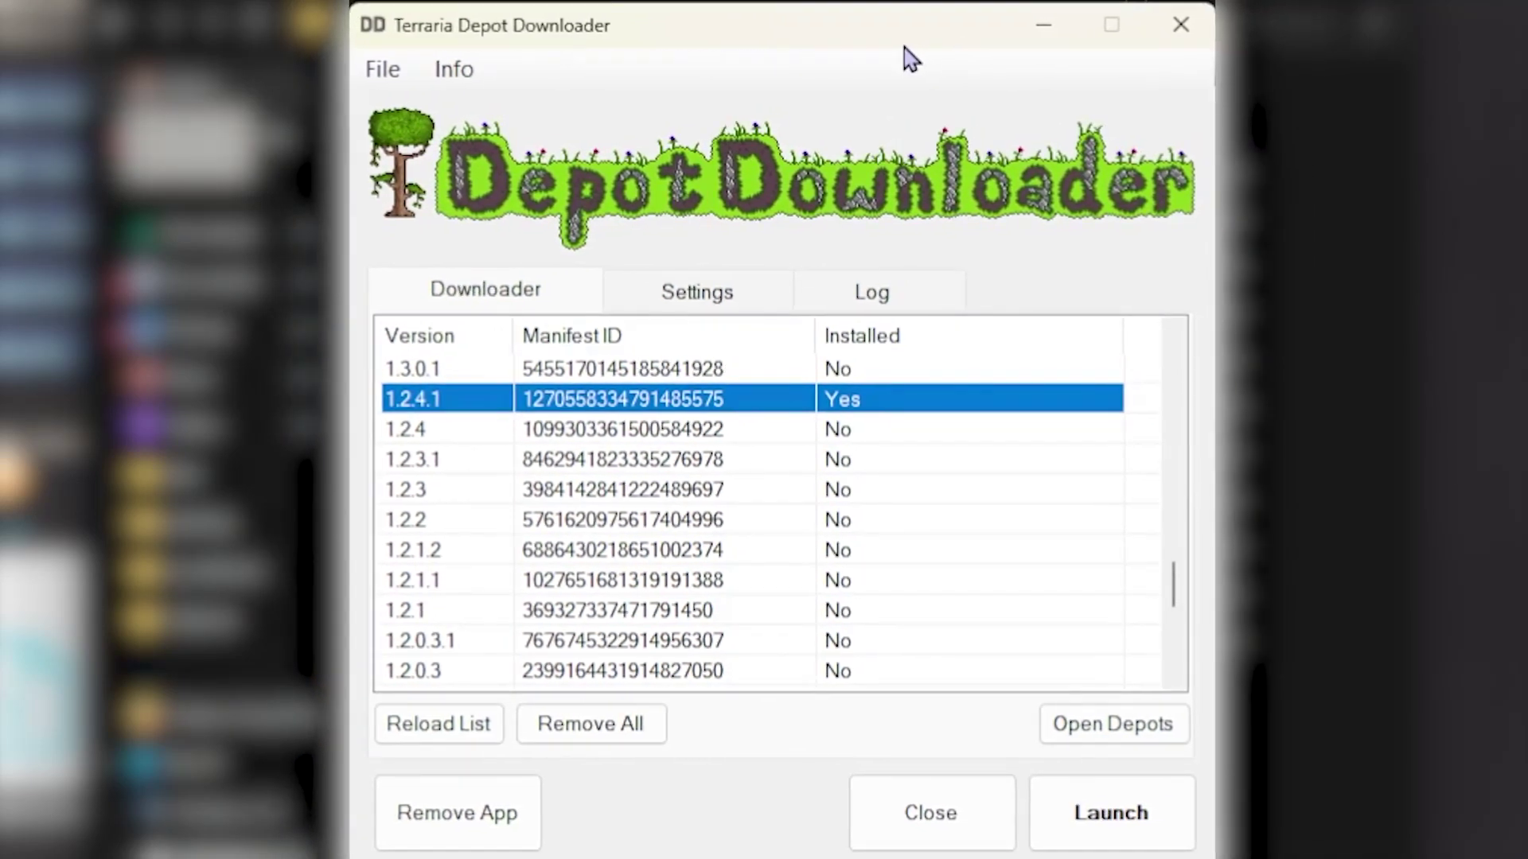
click(1096, 820)
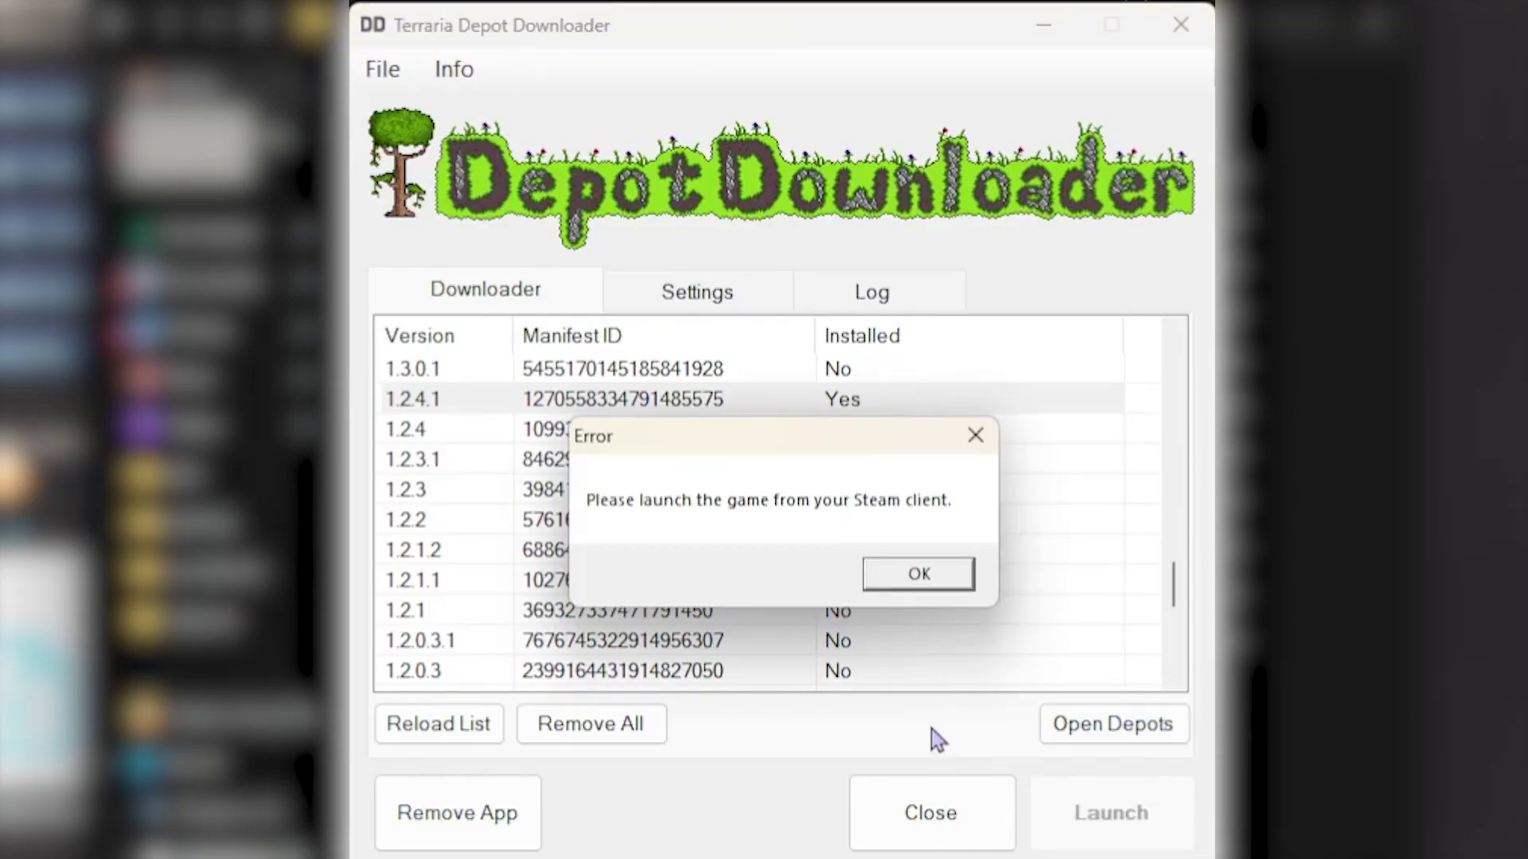
drag(756, 446, 4, 227)
drag(120, 214, 0, 215)
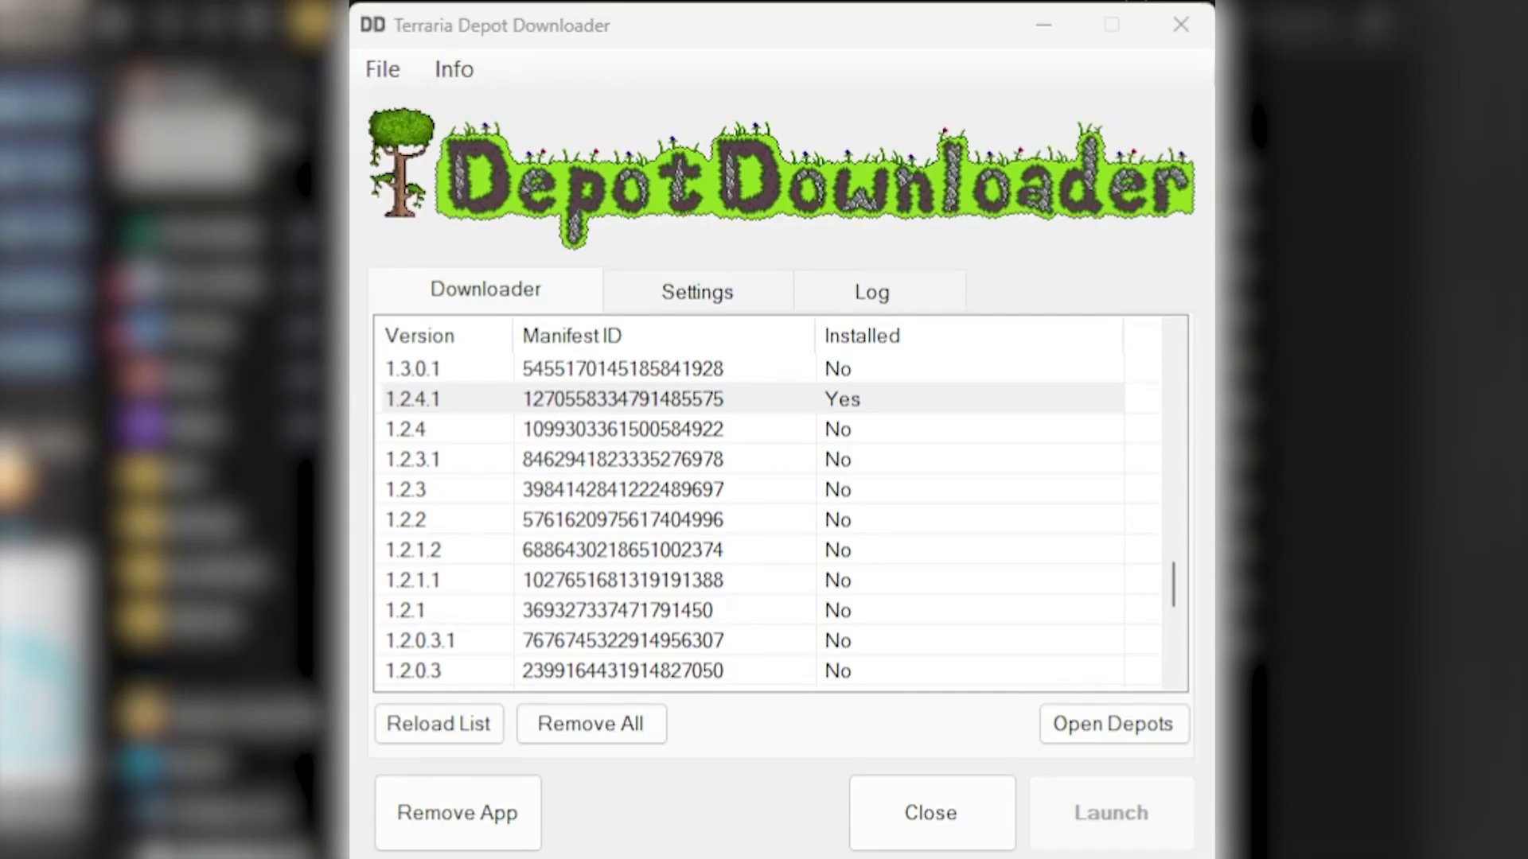
click(1180, 25)
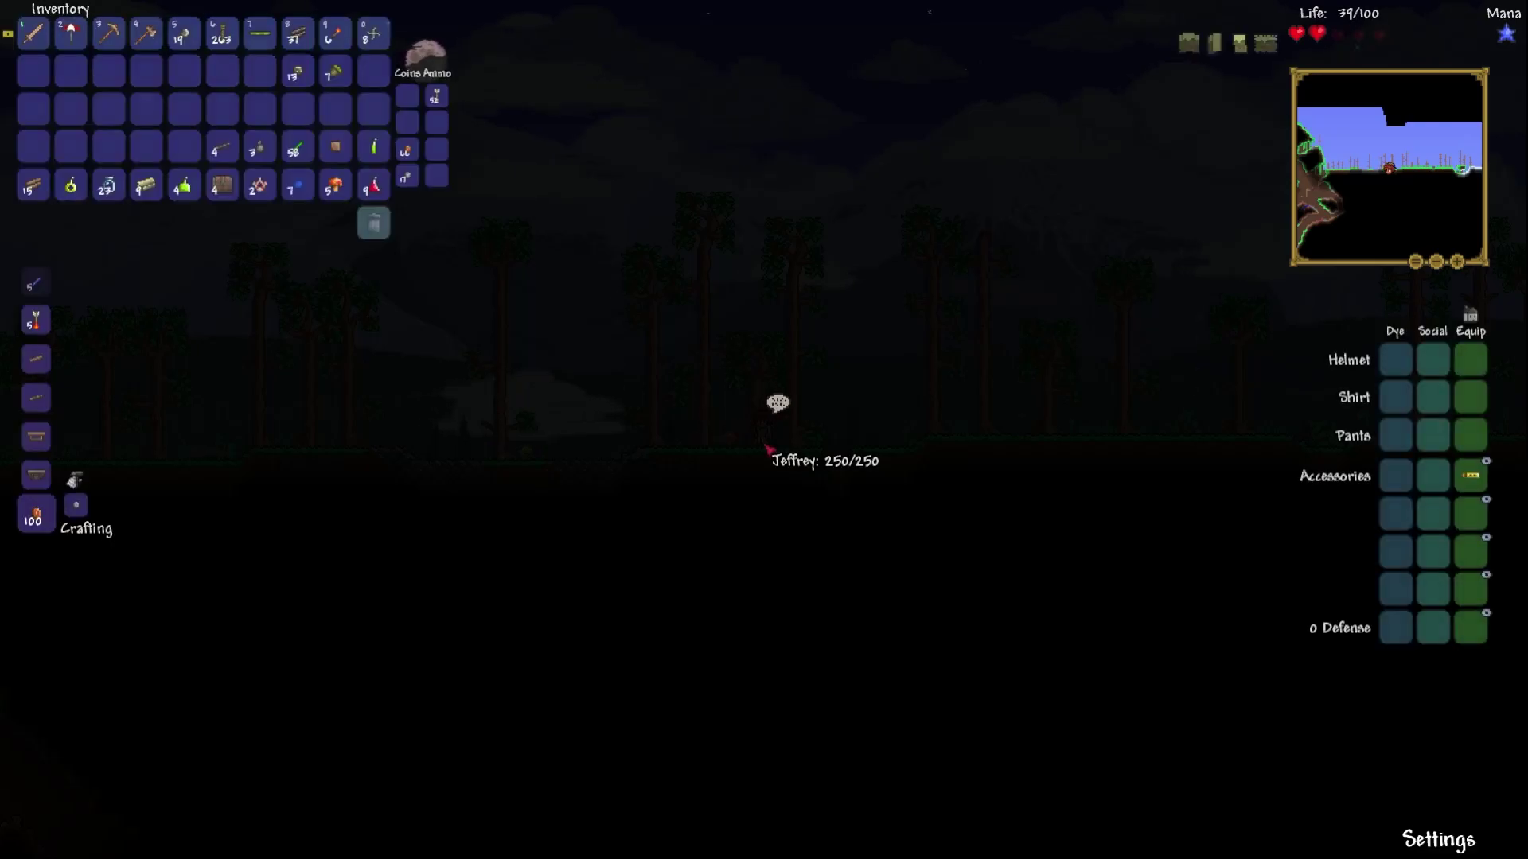
Craft 18 torches from the full recipe list and add them to the torch stack in the hotbar.
click(75, 481)
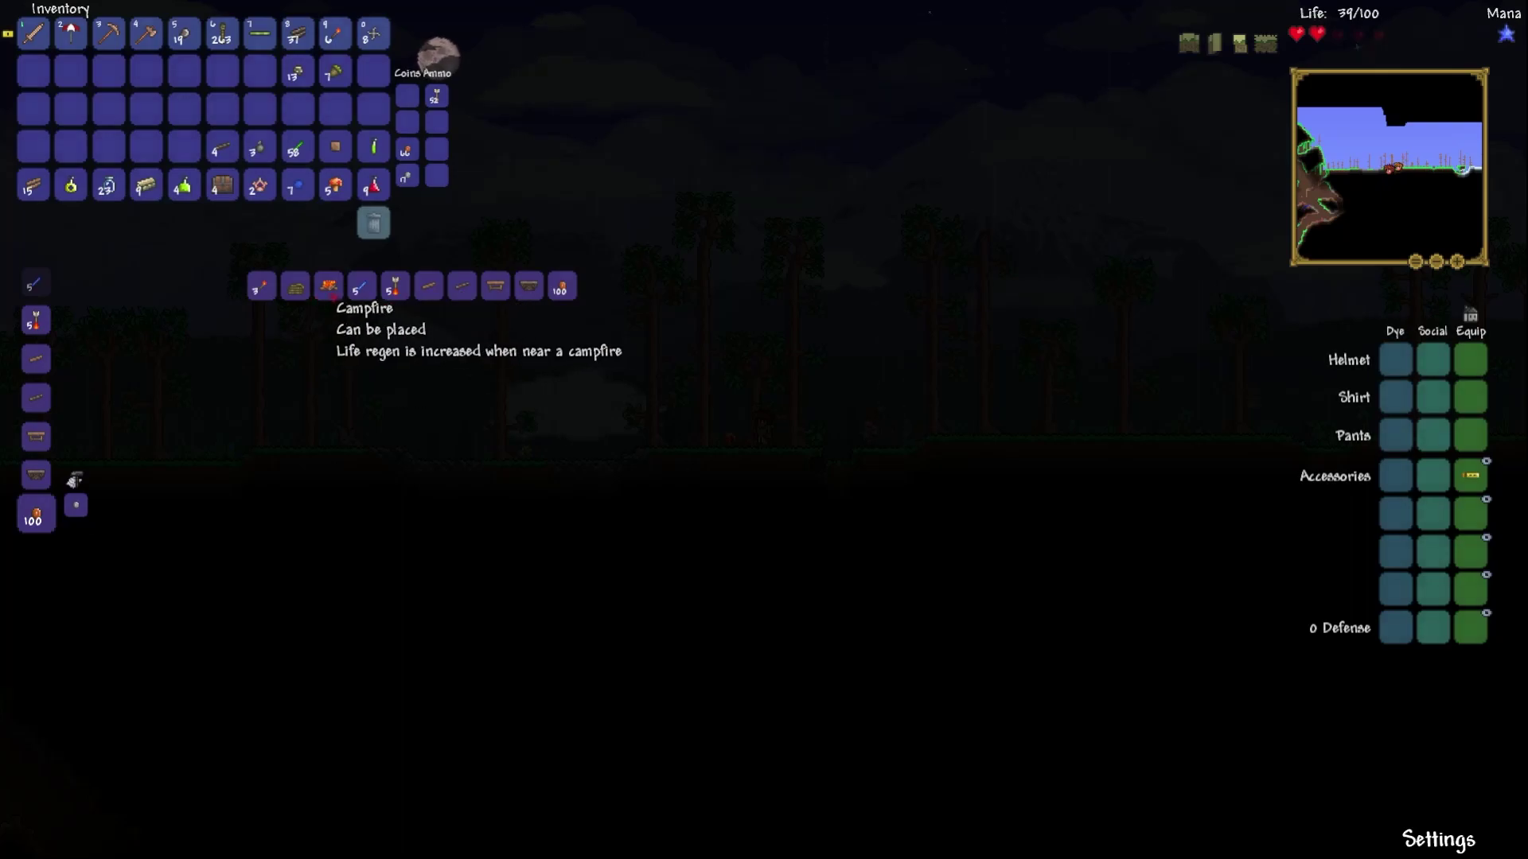
click(265, 290)
click(33, 516)
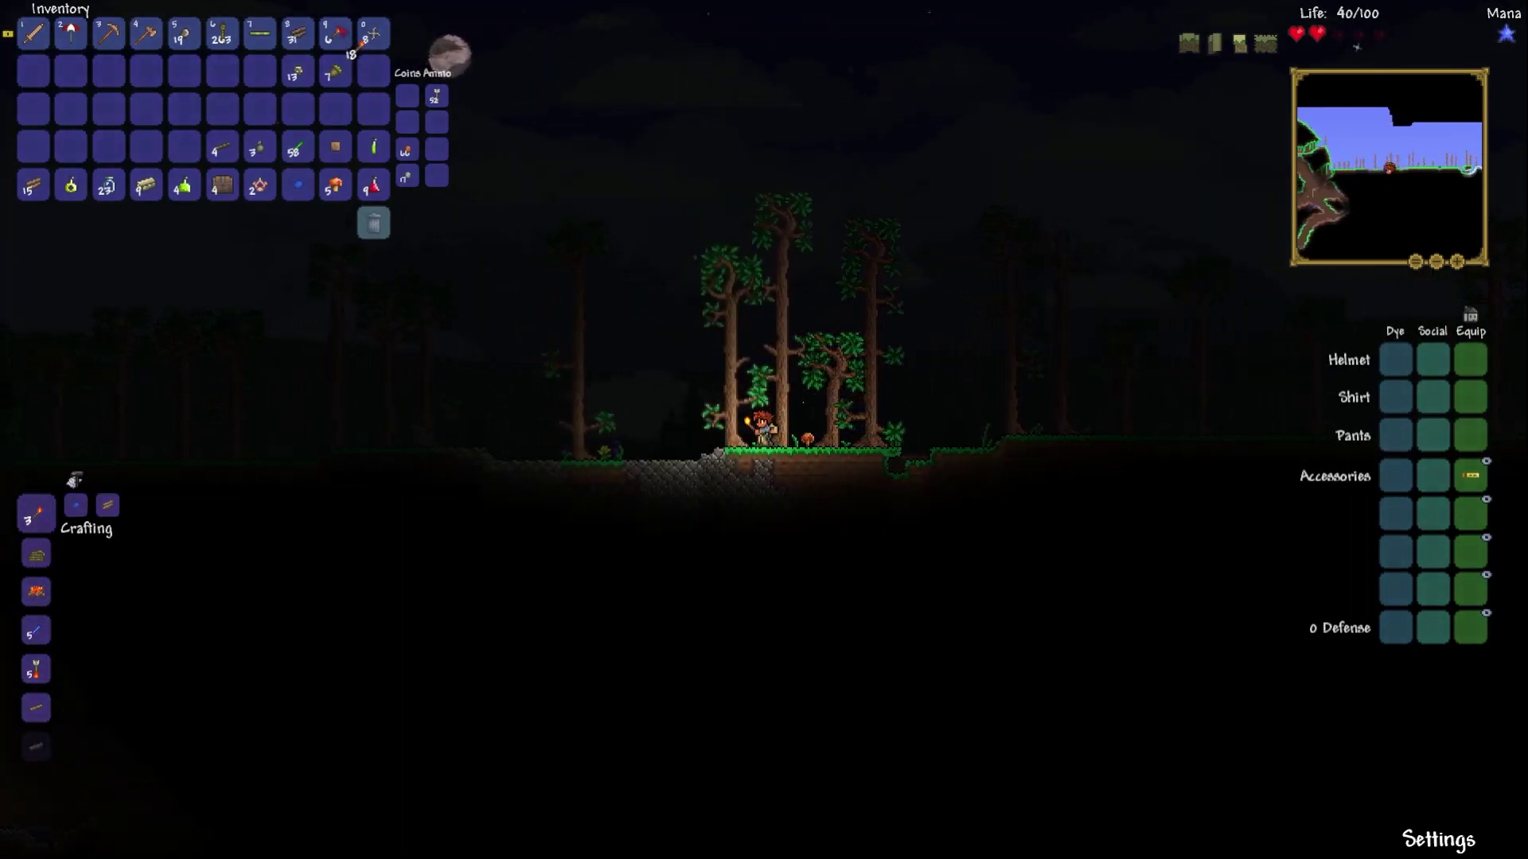
click(335, 36)
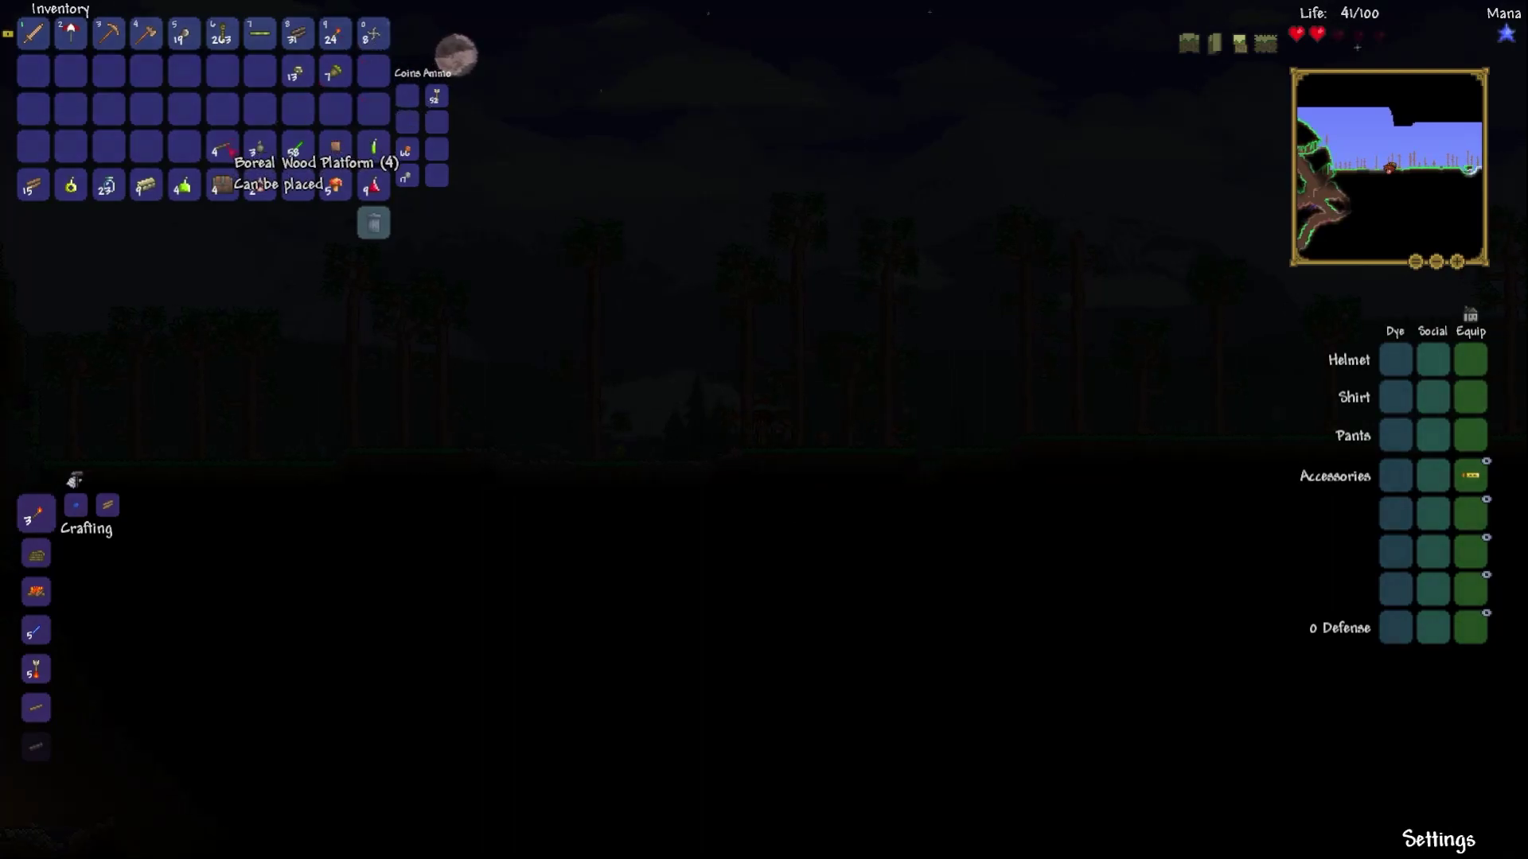
Close the inventory, select the torches and place one on the stone ground near the character.
key(Escape)
scroll(227, 147, down, 9)
scroll(227, 147, up, 1)
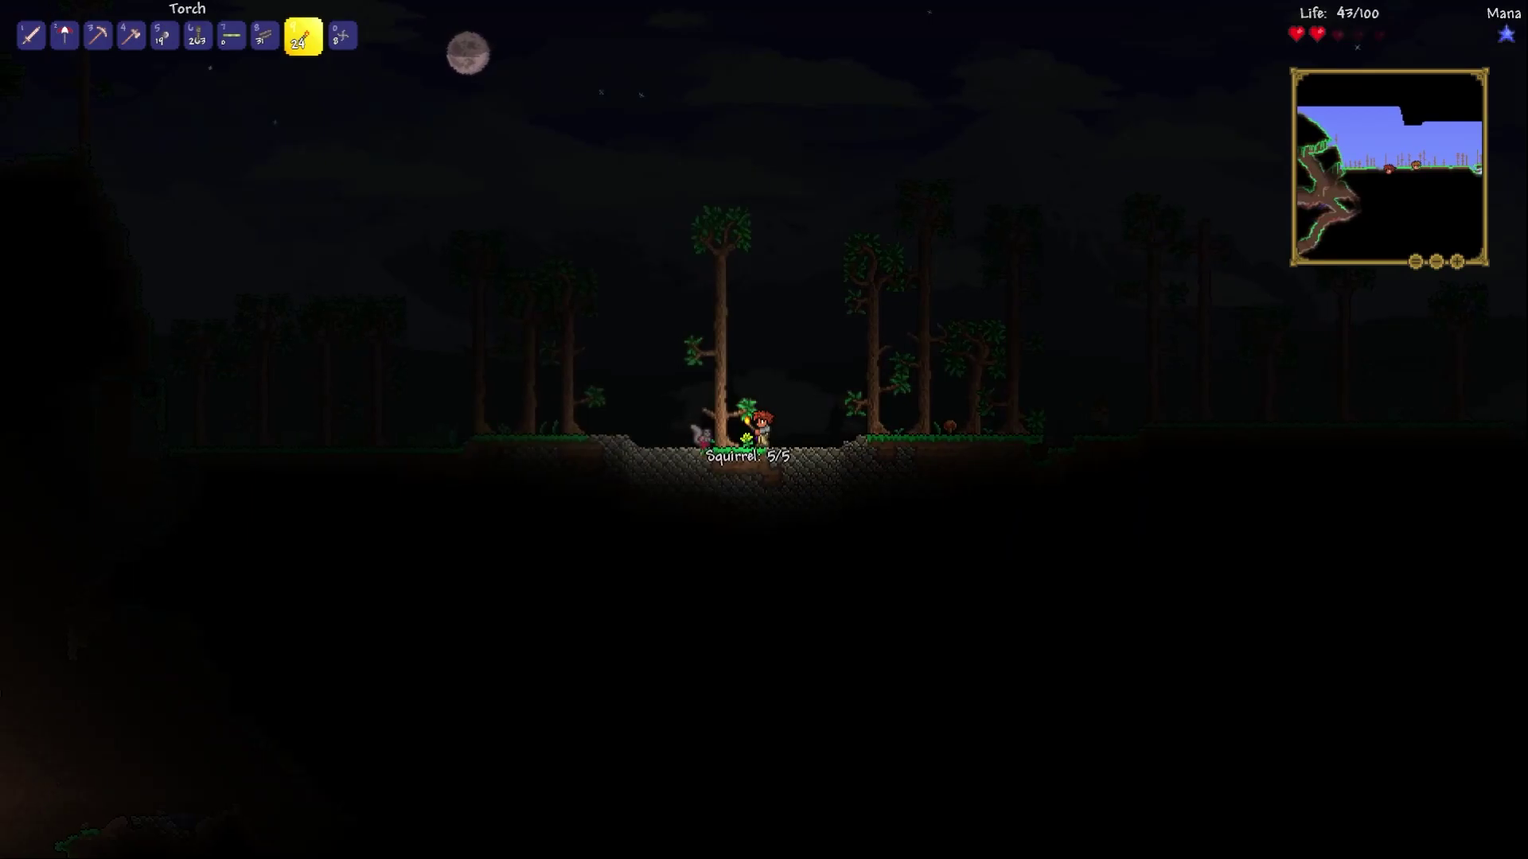
key(a)
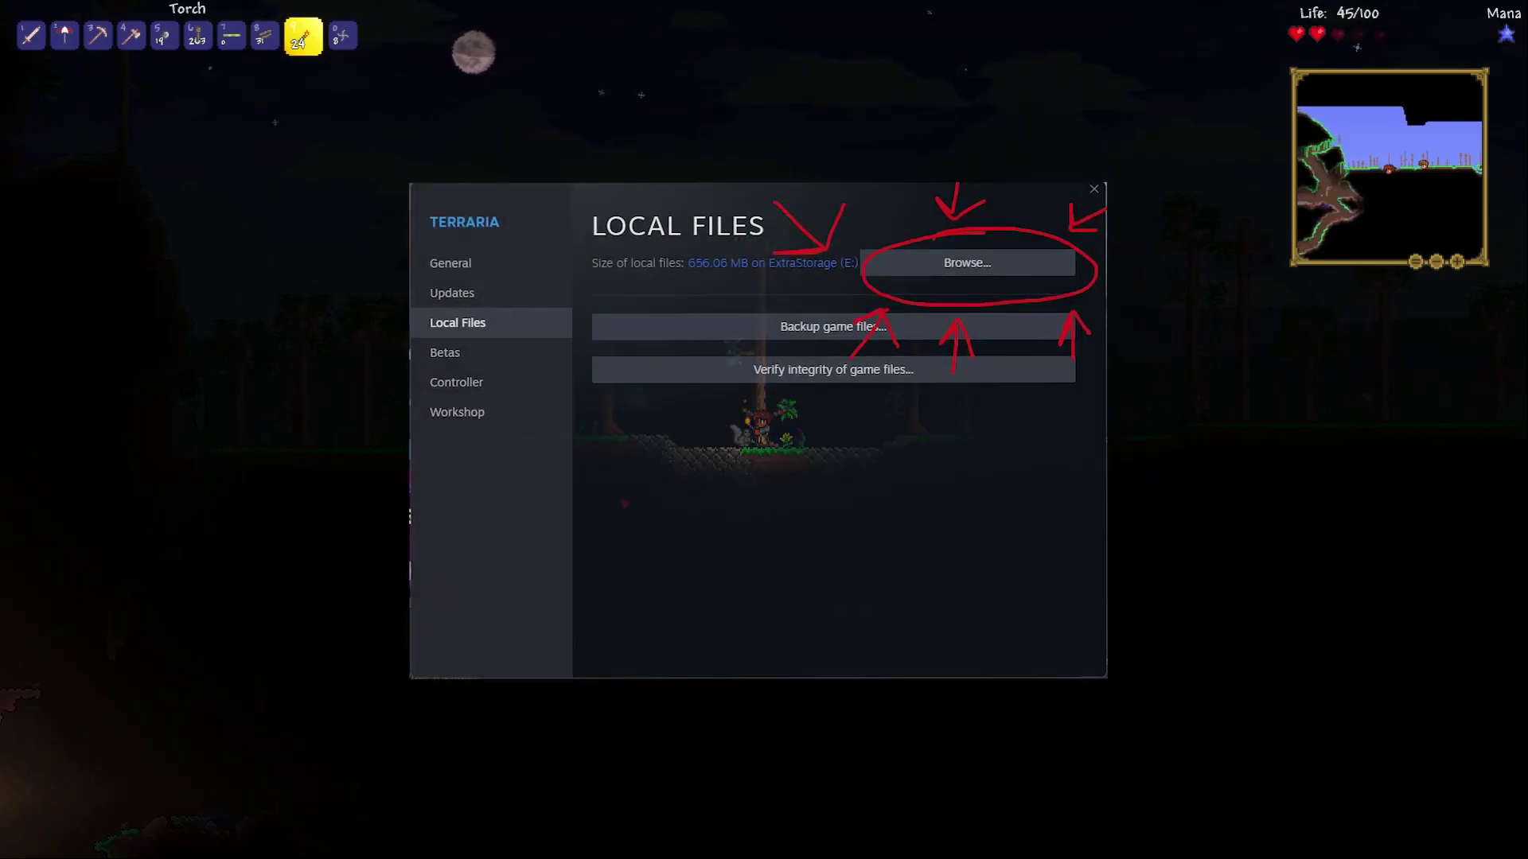
scroll(227, 147, down, 2)
scroll(227, 147, up, 2)
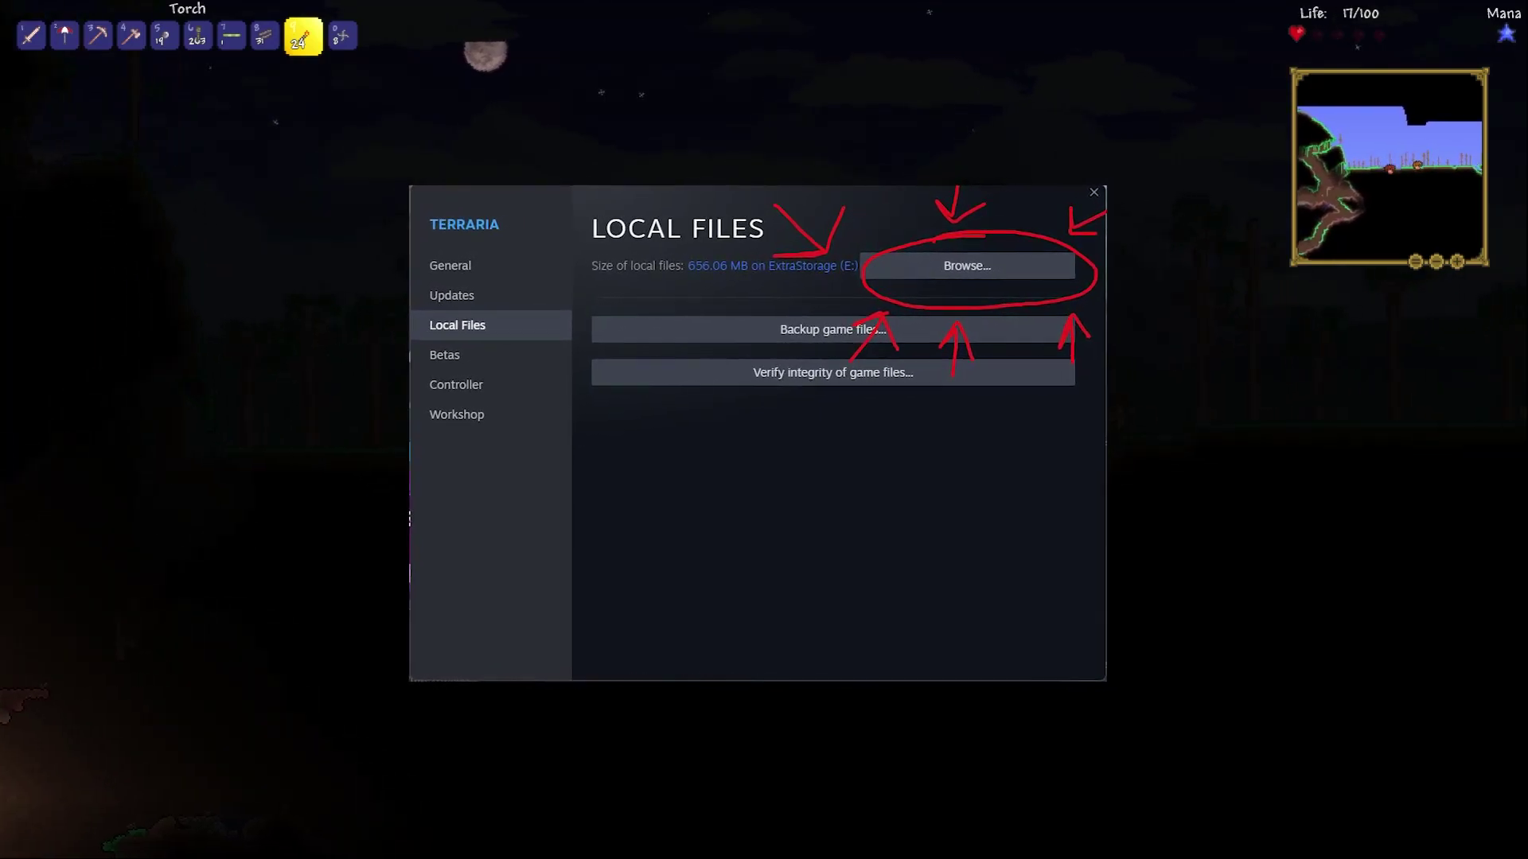
click(699, 585)
Attack the approaching flying enemy with the Ruthless Copper Pickaxe.
key(3)
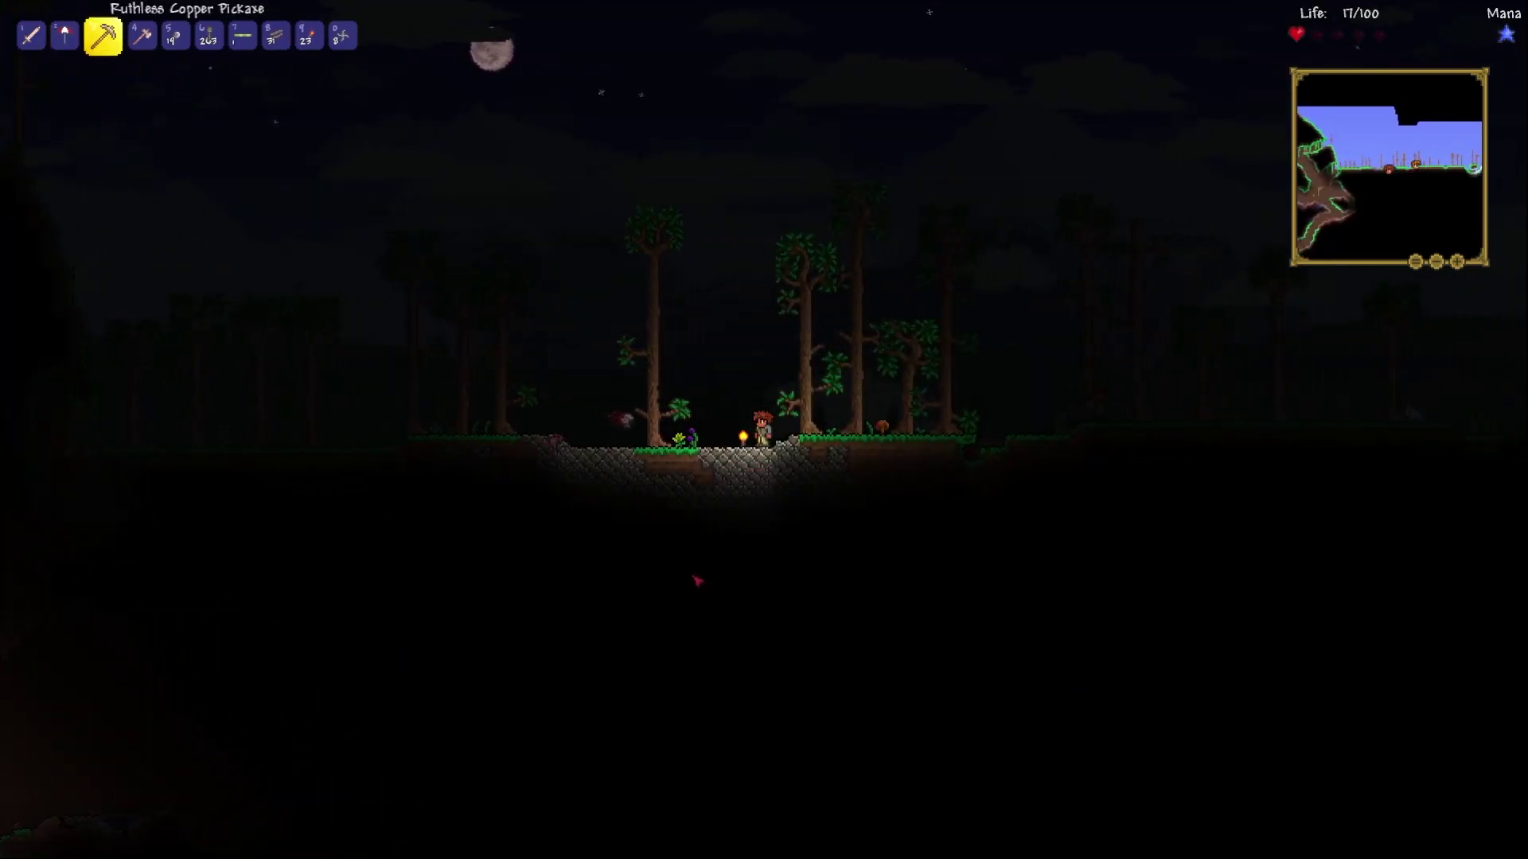
click(680, 541)
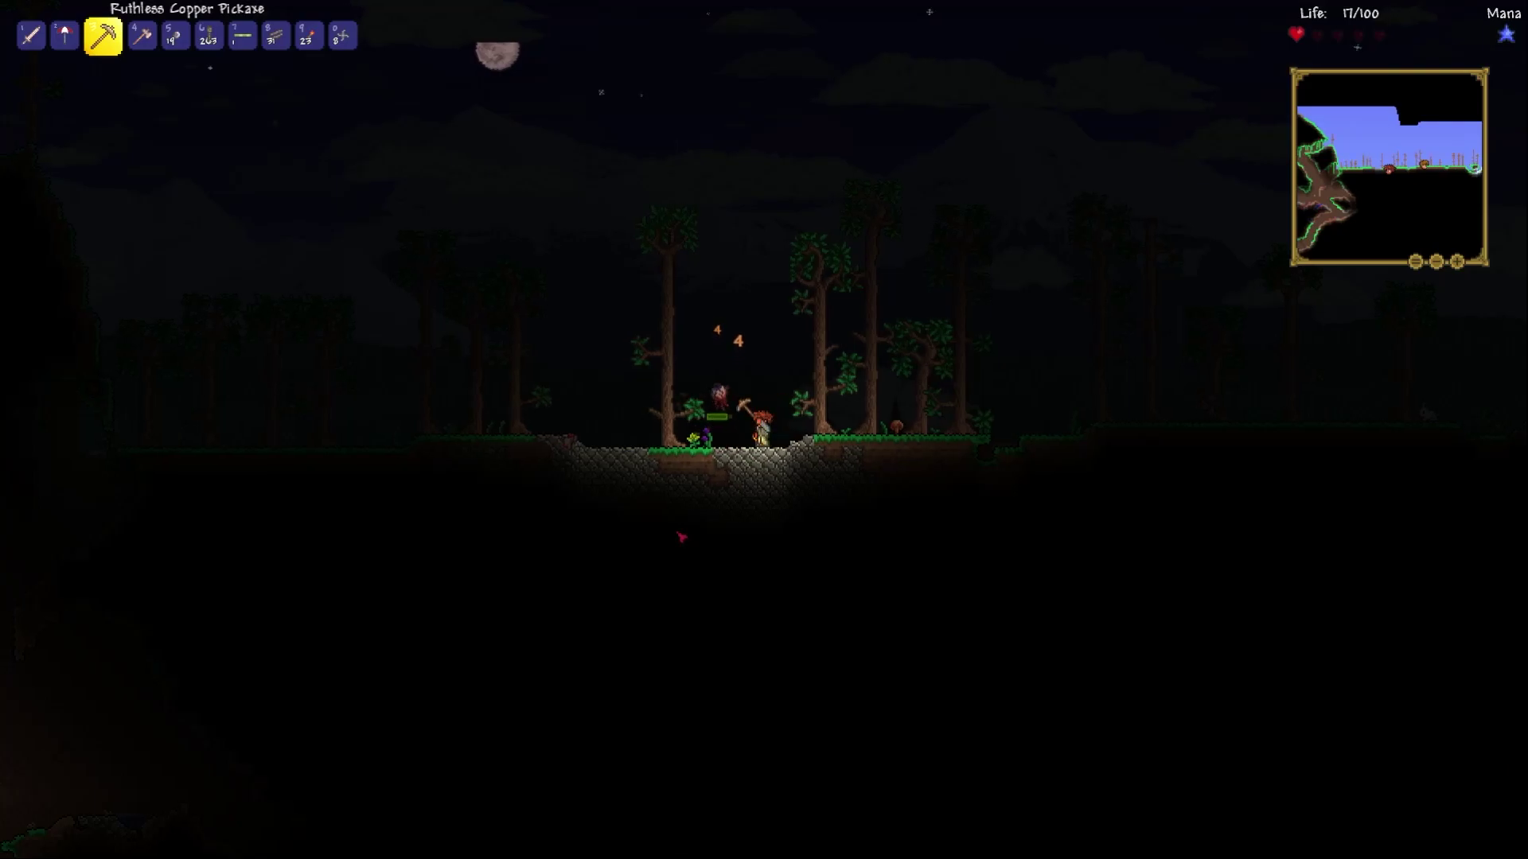
click(683, 534)
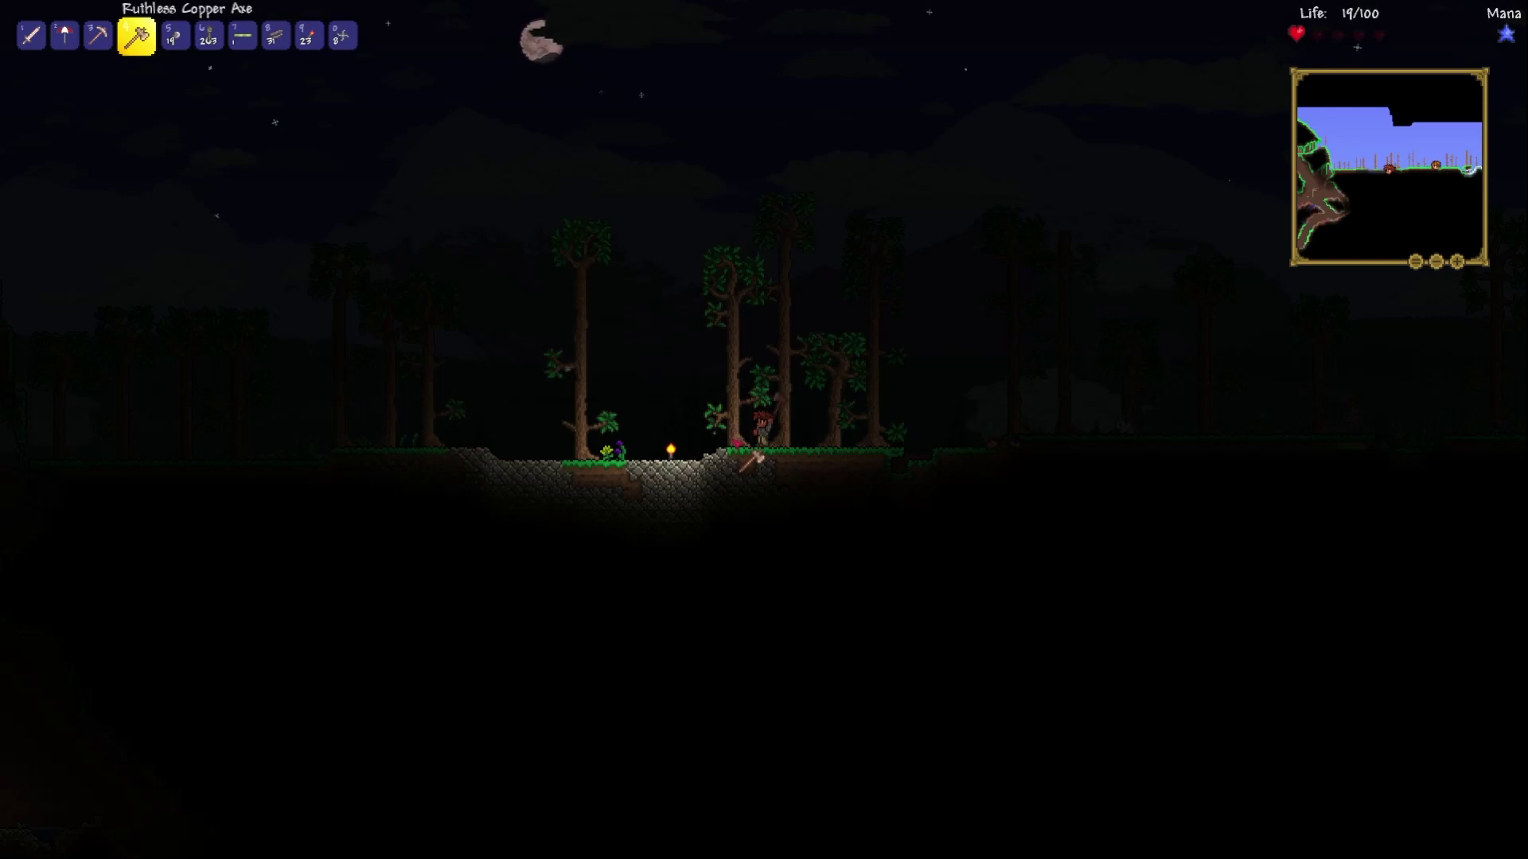
Equip the Ruthless Copper Axe and chop down the tree growing on the grass patch in the stone.
key(Escape)
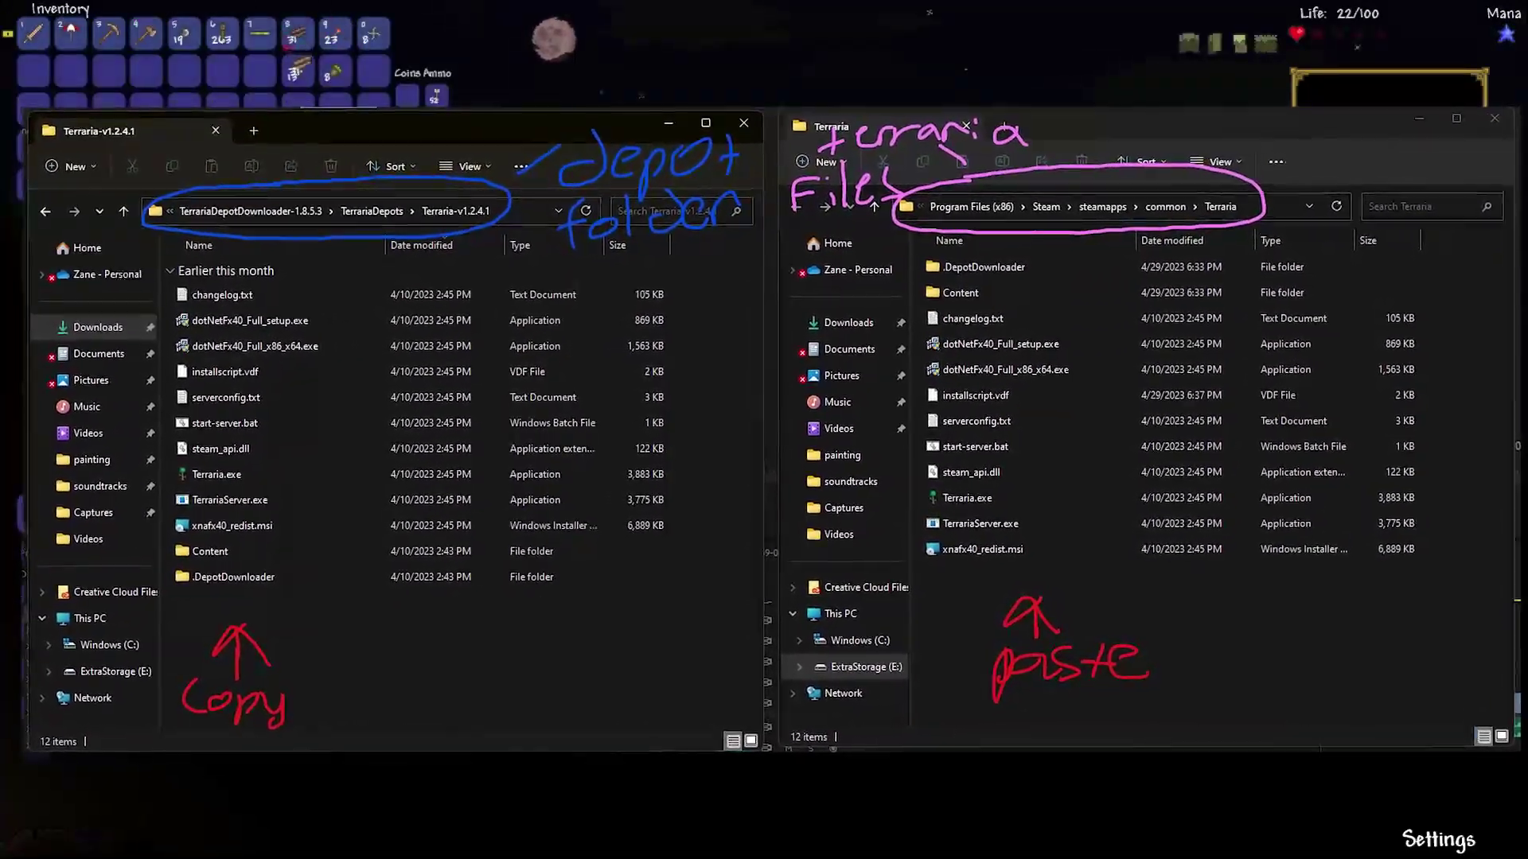
key(Escape)
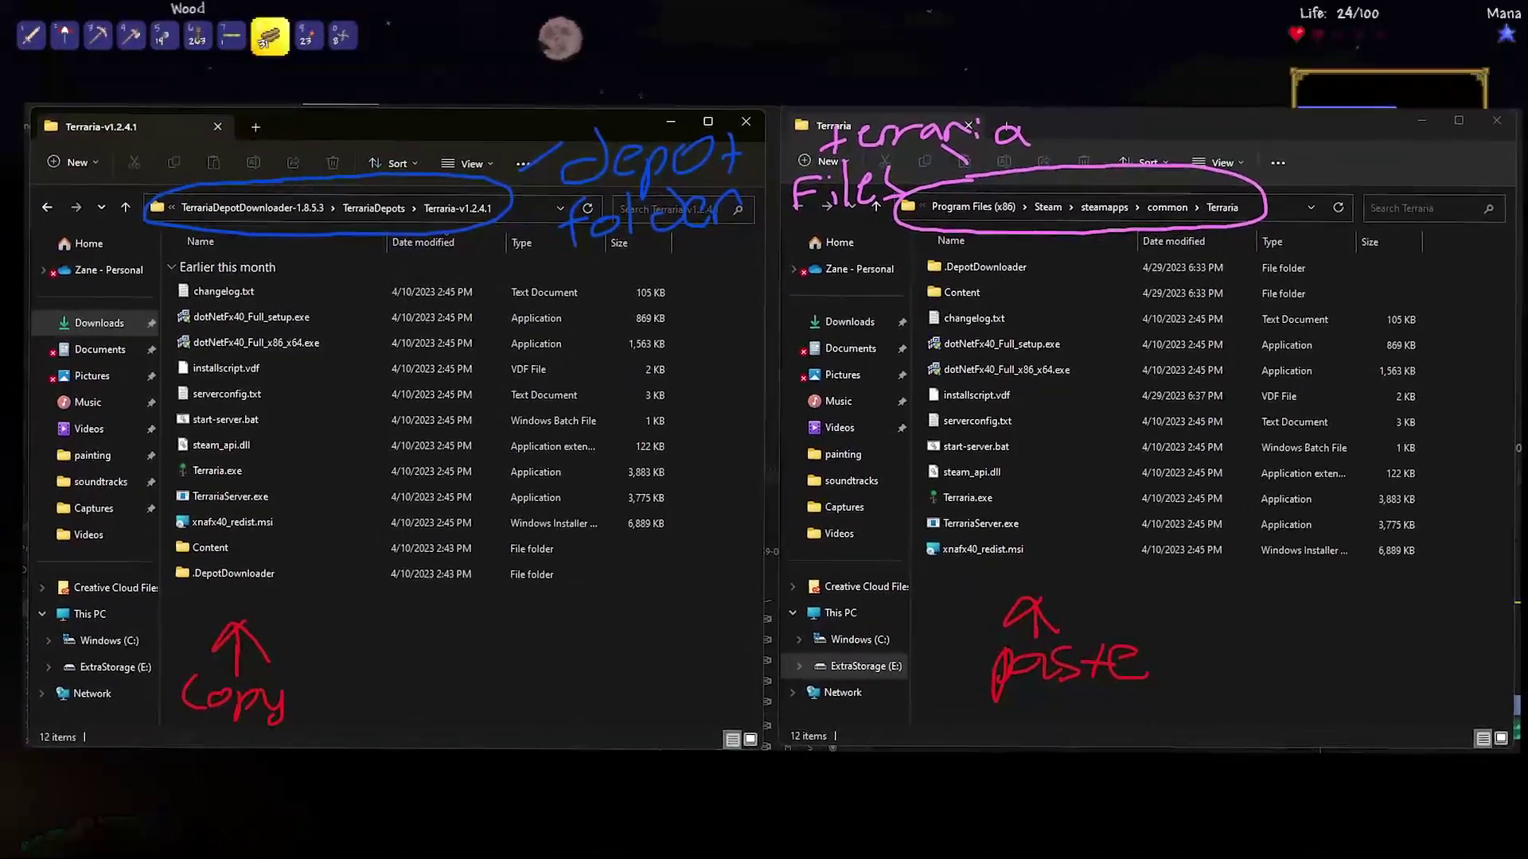
key(4)
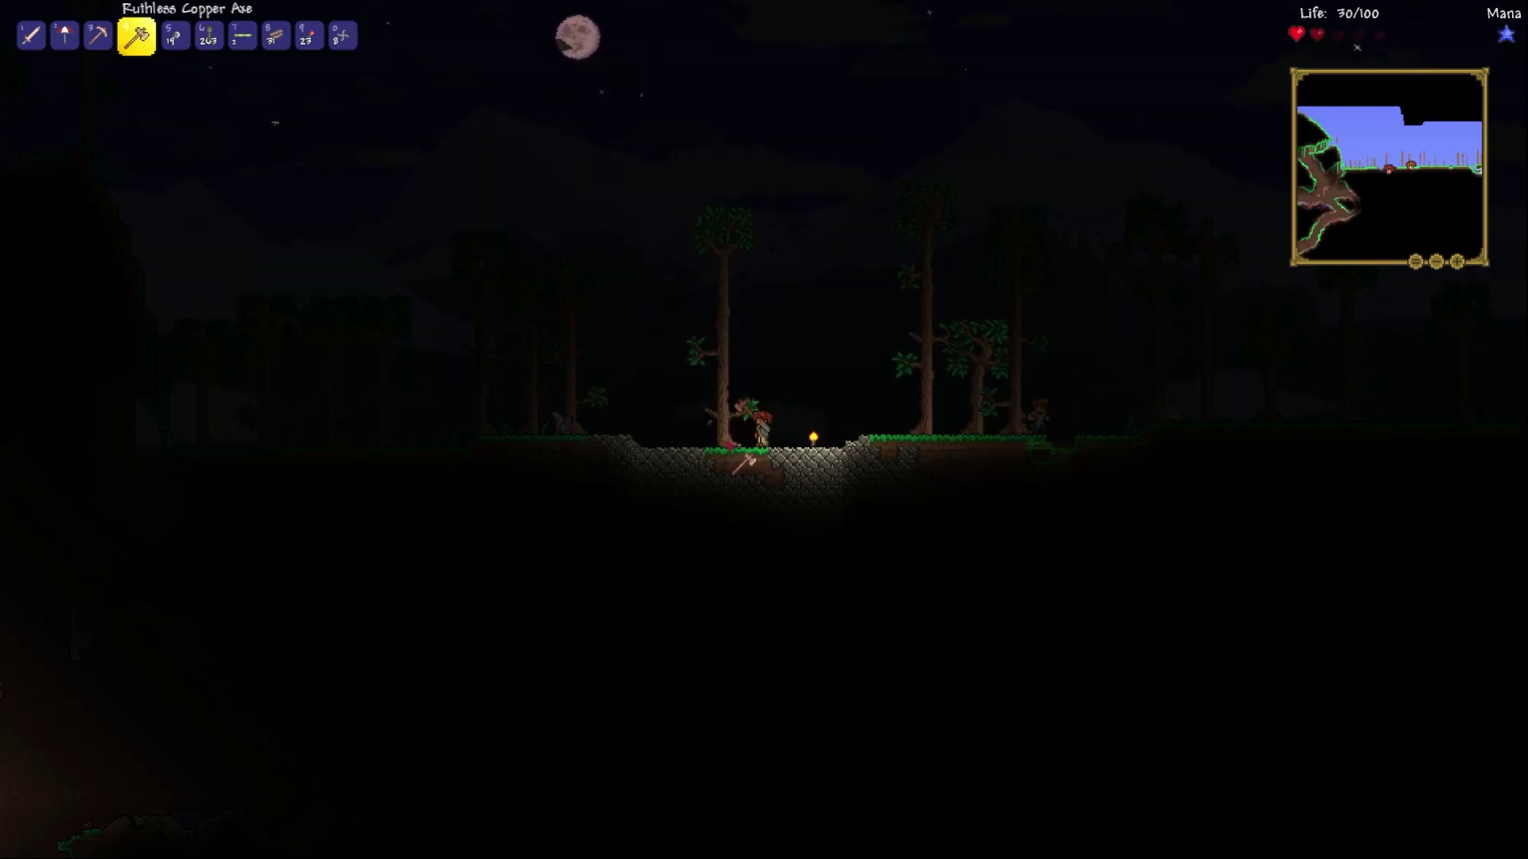
click(730, 447)
Stack Wood blocks into a pillar at the edge of the stone ground and extend a ledge from its top.
key(6)
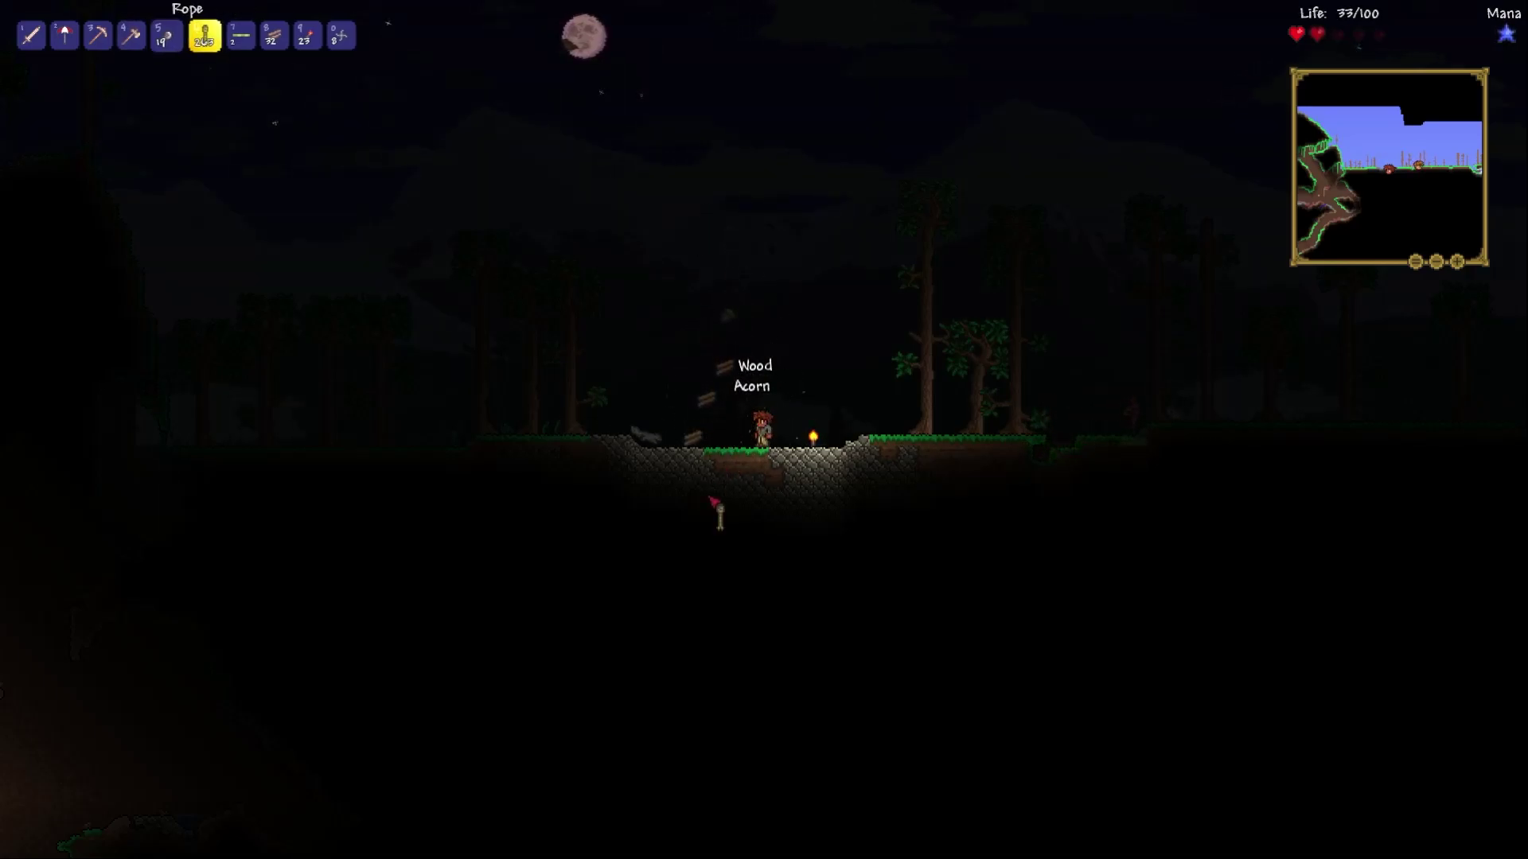
key(8)
key(a)
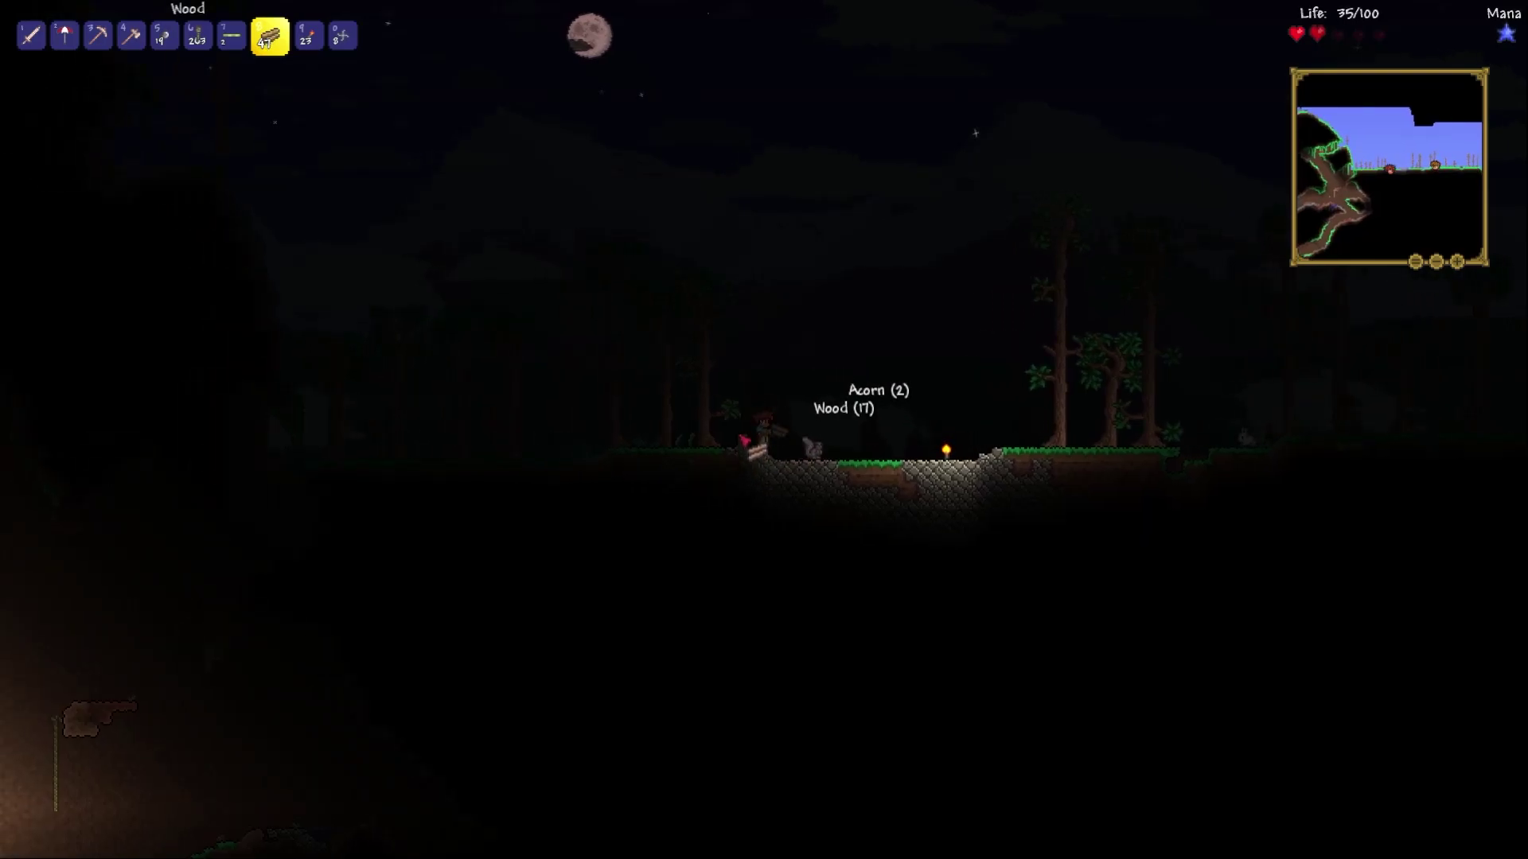
drag(742, 439, 744, 396)
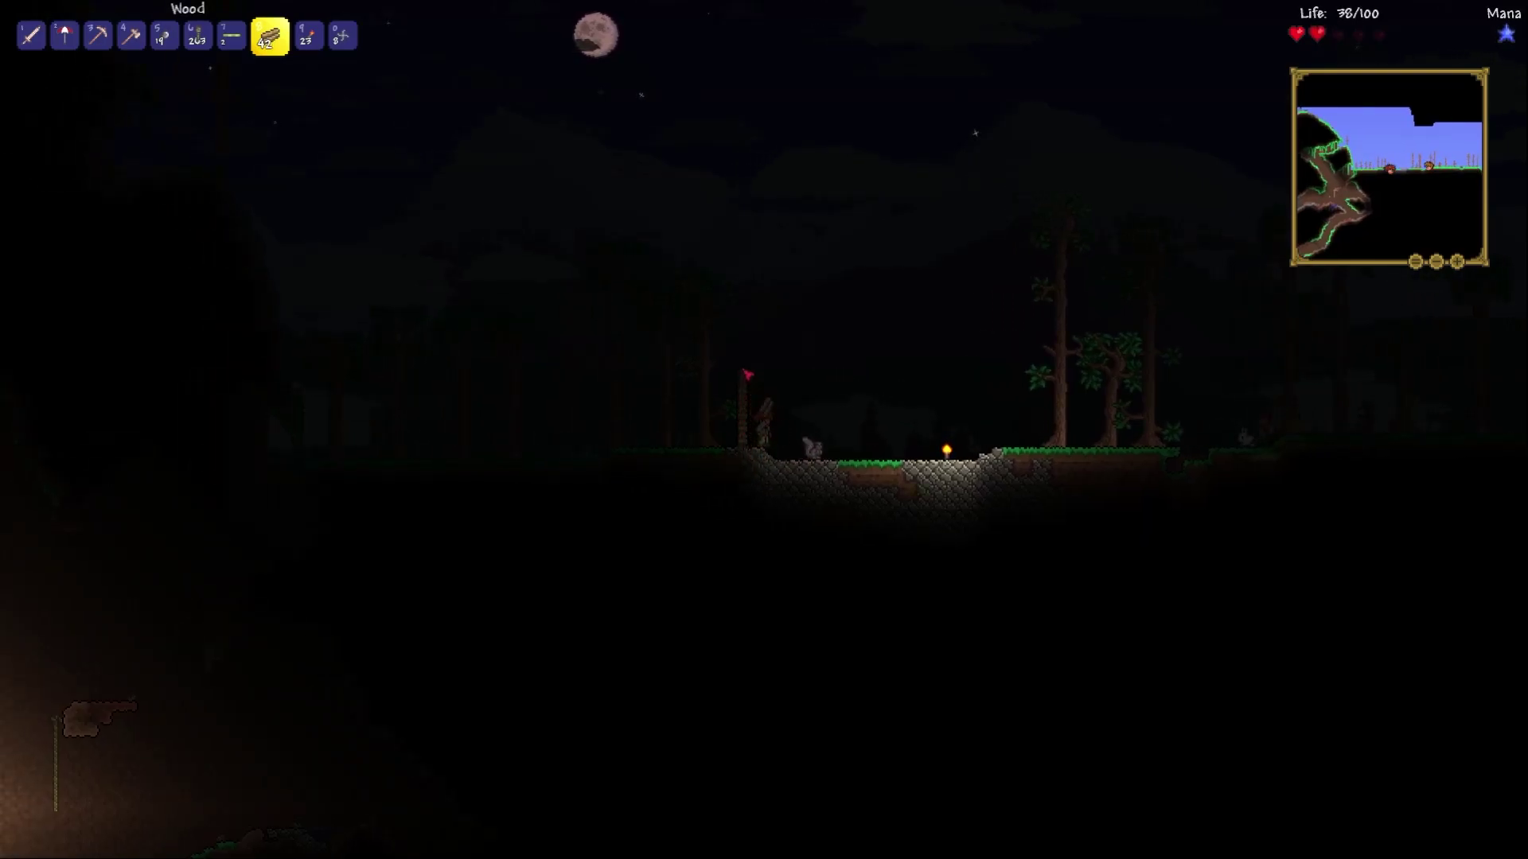
key(d)
drag(764, 381, 762, 380)
key(a)
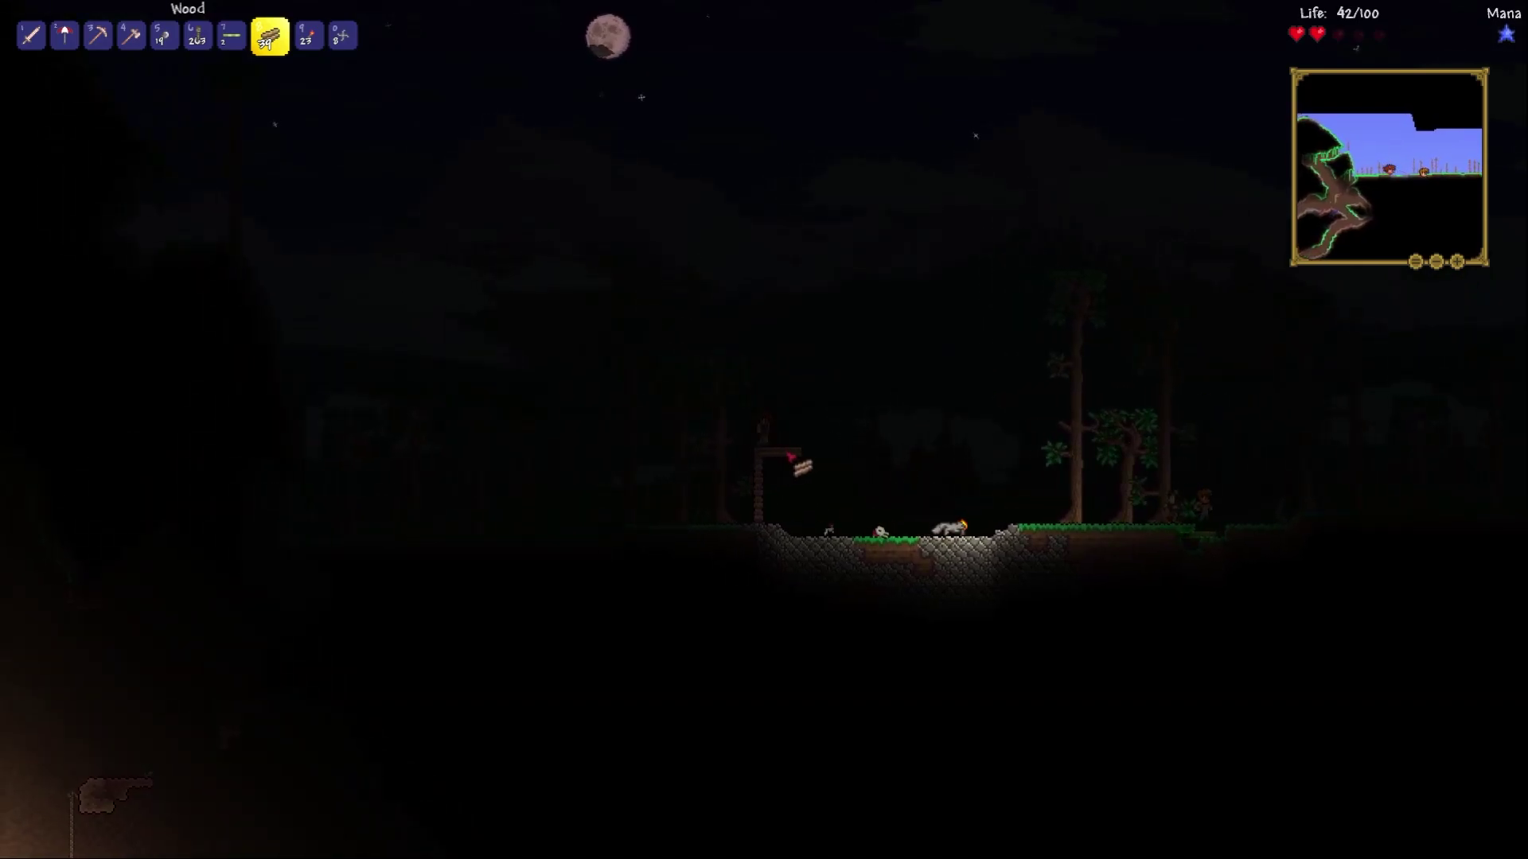
key(d)
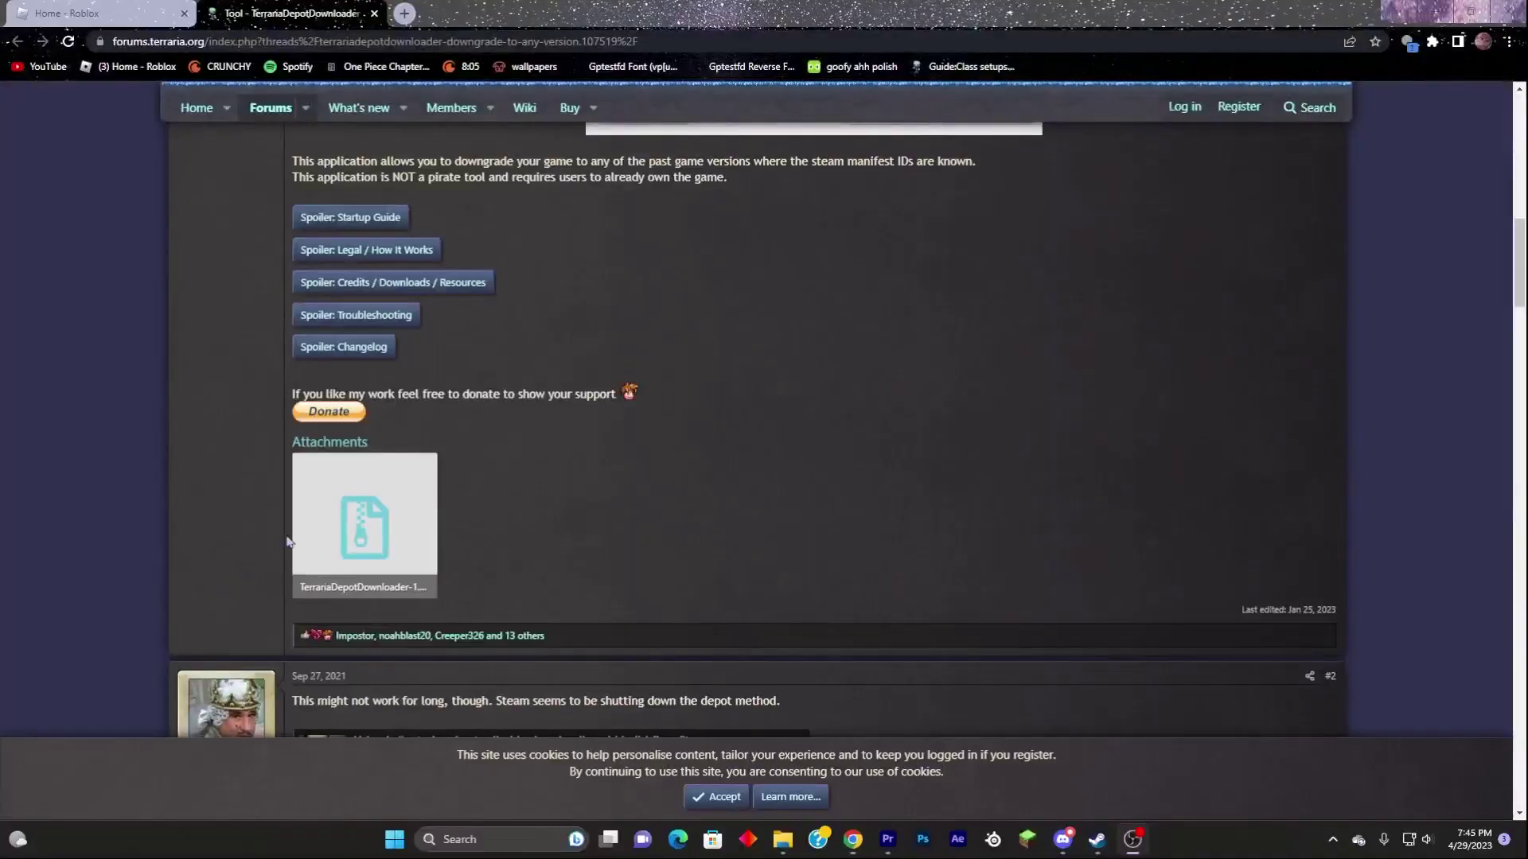
Switch to File Explorer, open the Downloads folder and select TerrariaDepotDownloader-1.8.5.3.zip.
scroll(360, 503, up, 7)
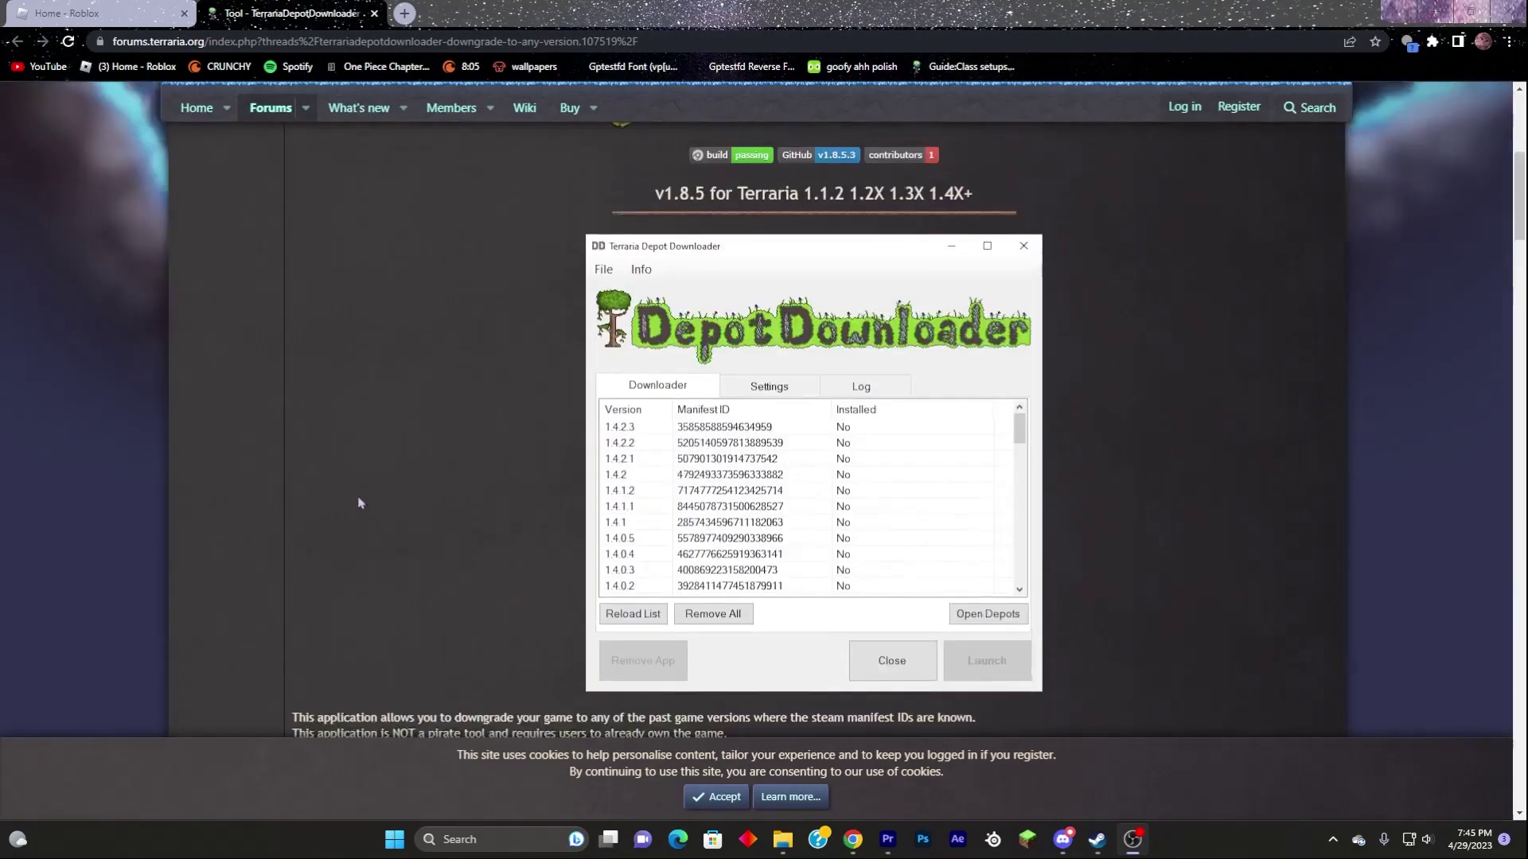
scroll(360, 503, down, 7)
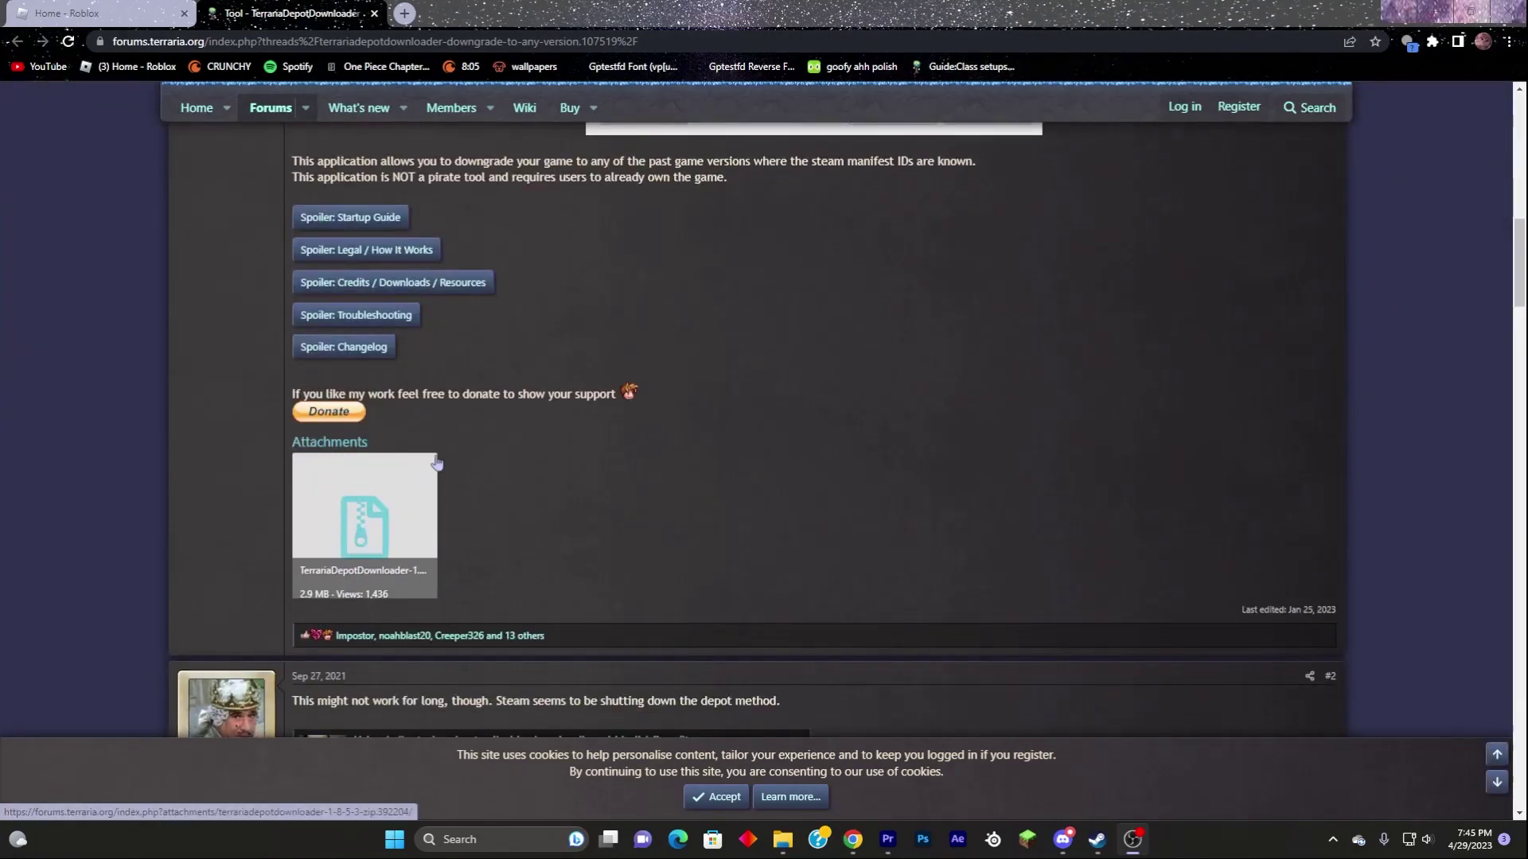
click(782, 839)
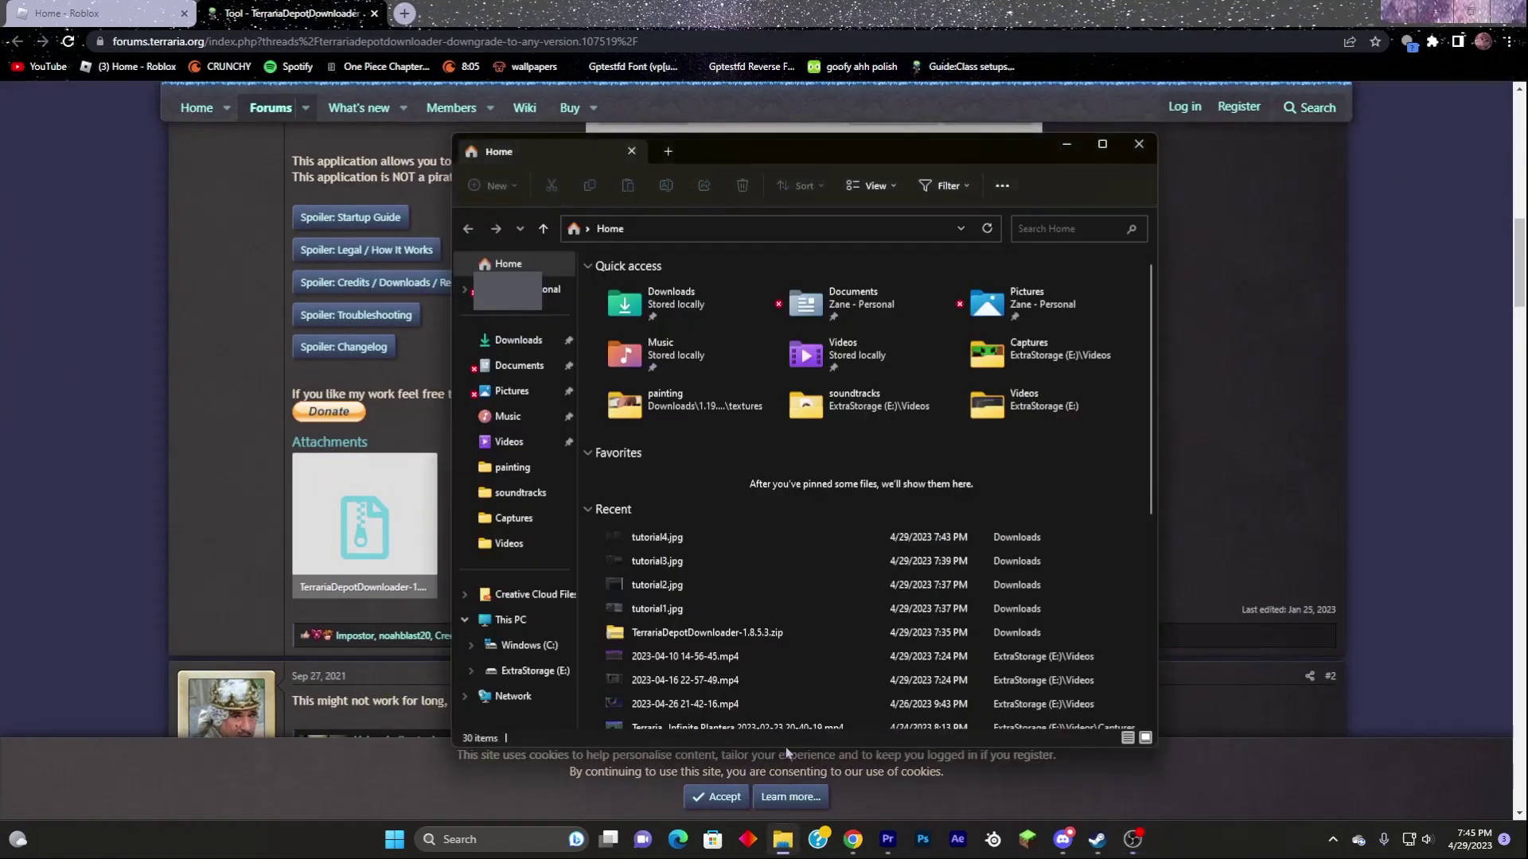
double_click(691, 312)
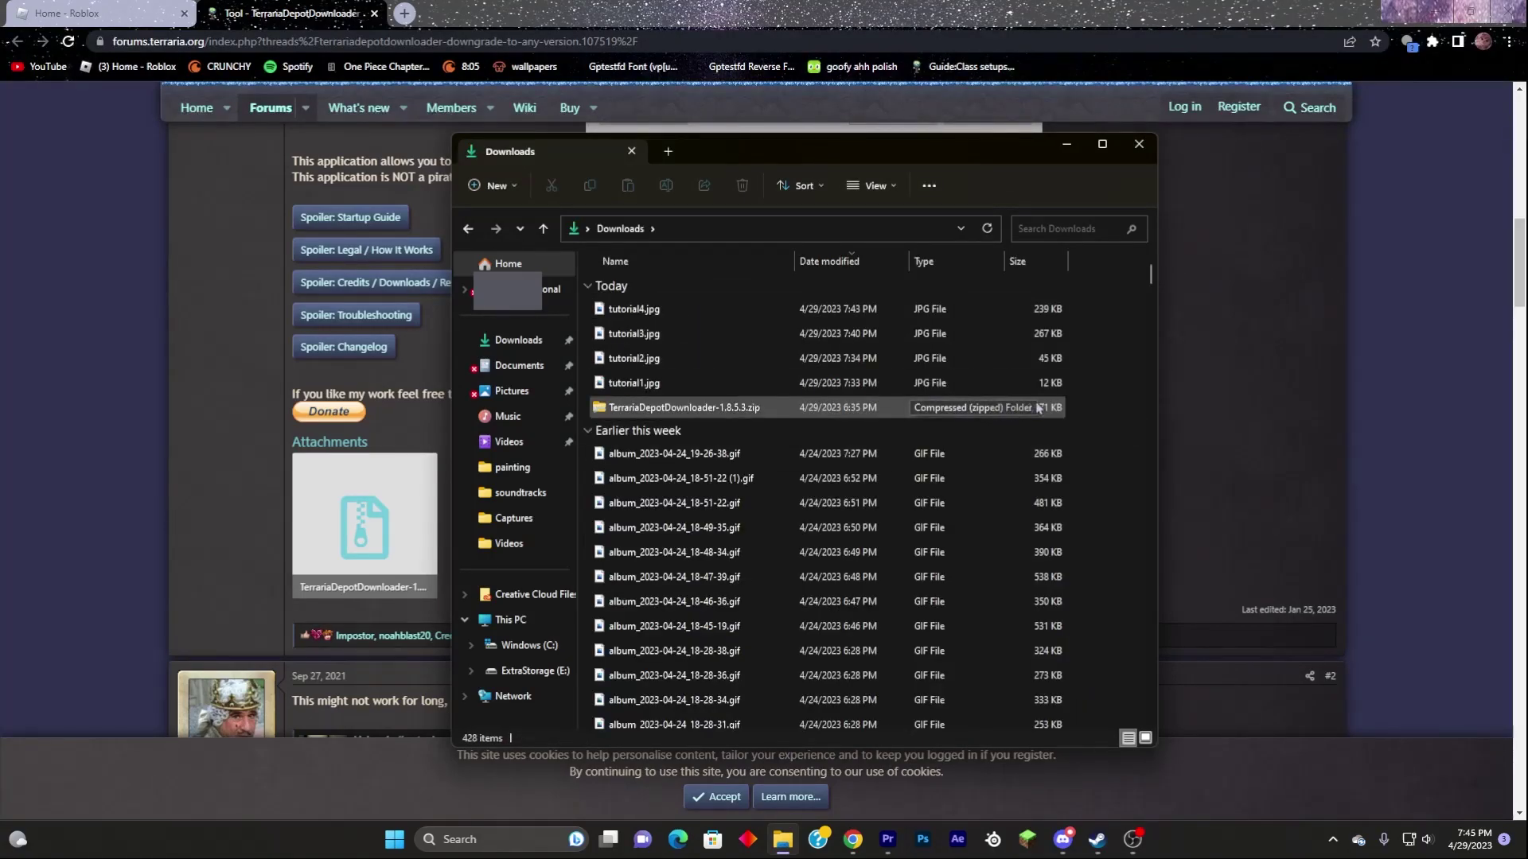
click(1049, 412)
right_click(1050, 411)
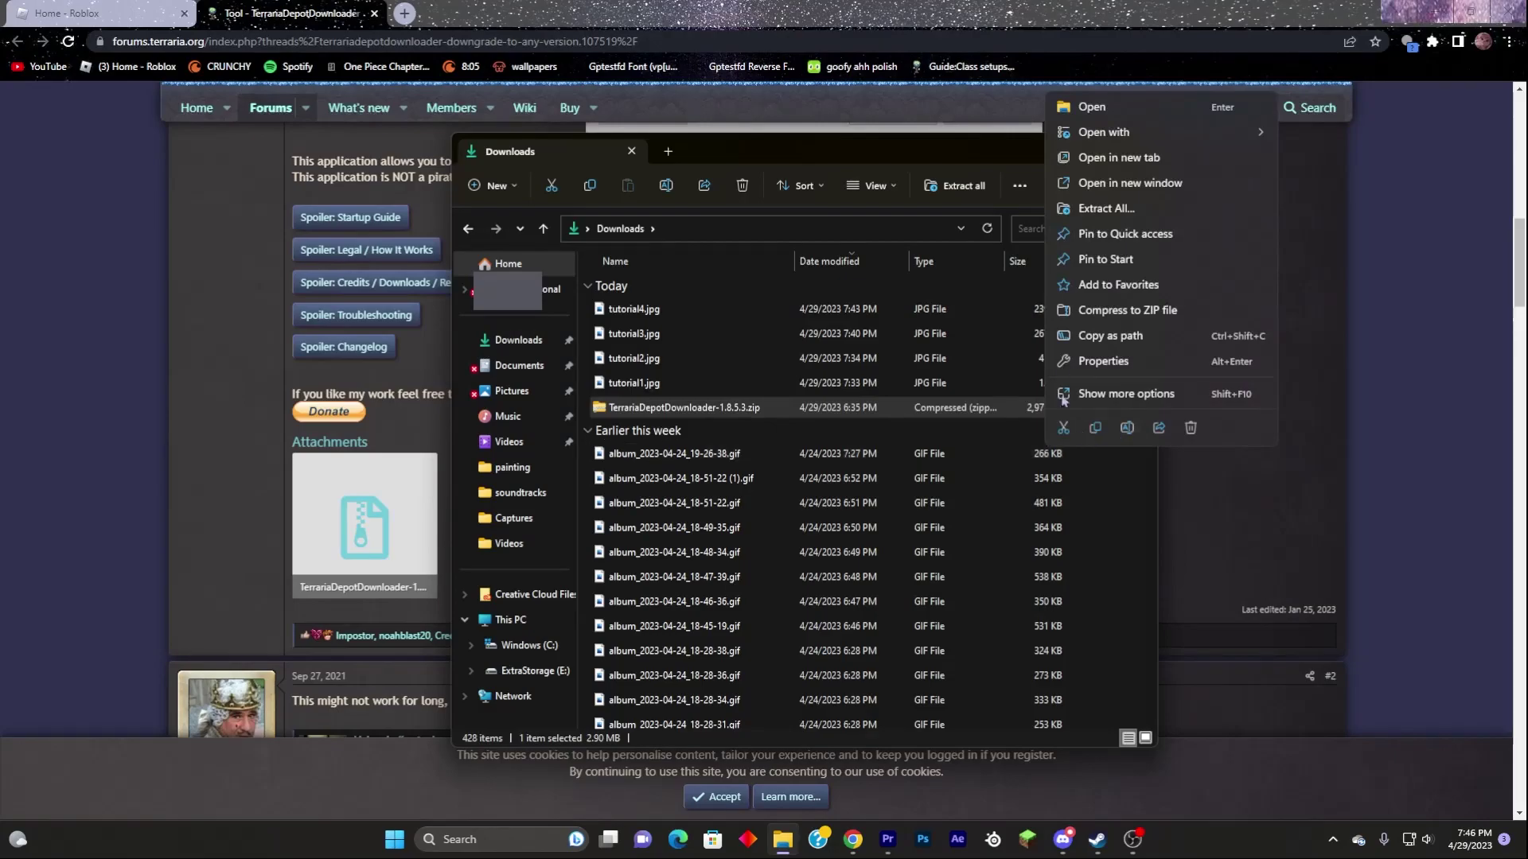
click(1142, 559)
Find the extracted TerrariaDepotDownloader-1.8.5.3 folder in Downloads, open its inner folder and run TerrariaDepotDownloader.exe.
scroll(933, 561, down, 10)
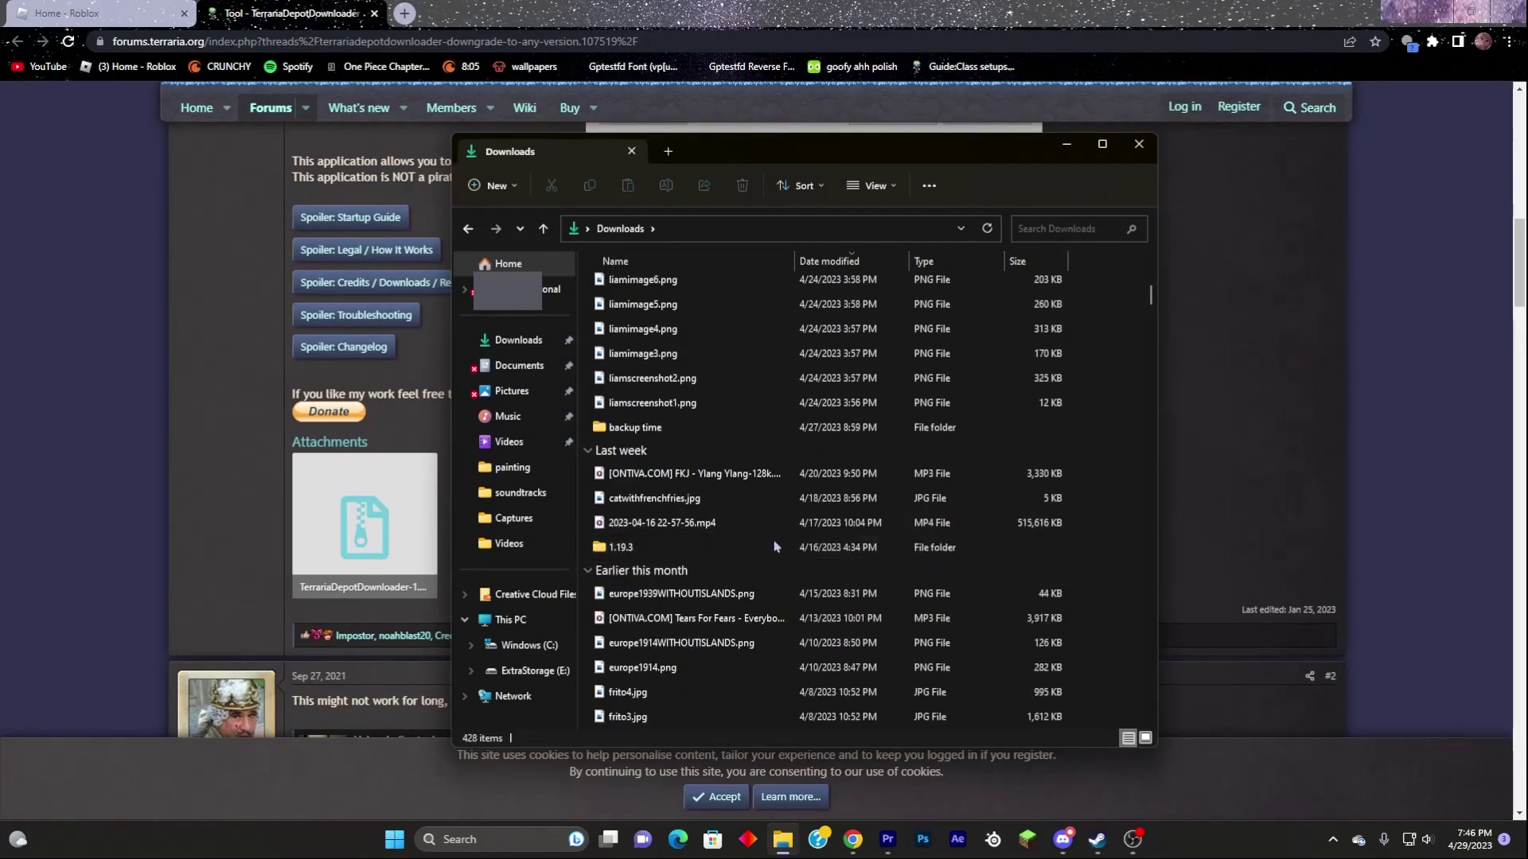
scroll(764, 562, down, 6)
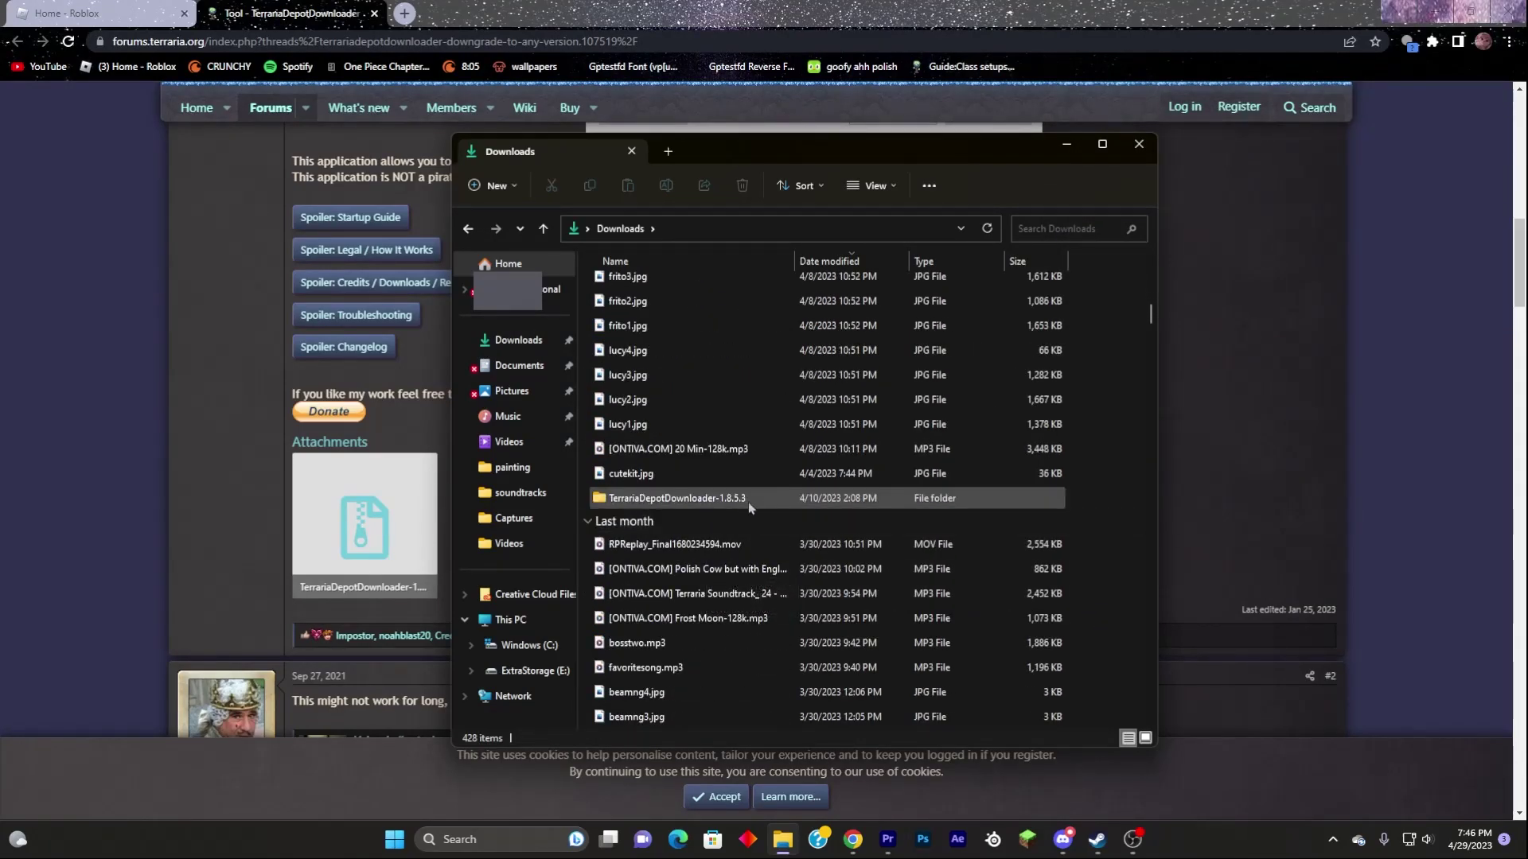
double_click(748, 501)
click(662, 317)
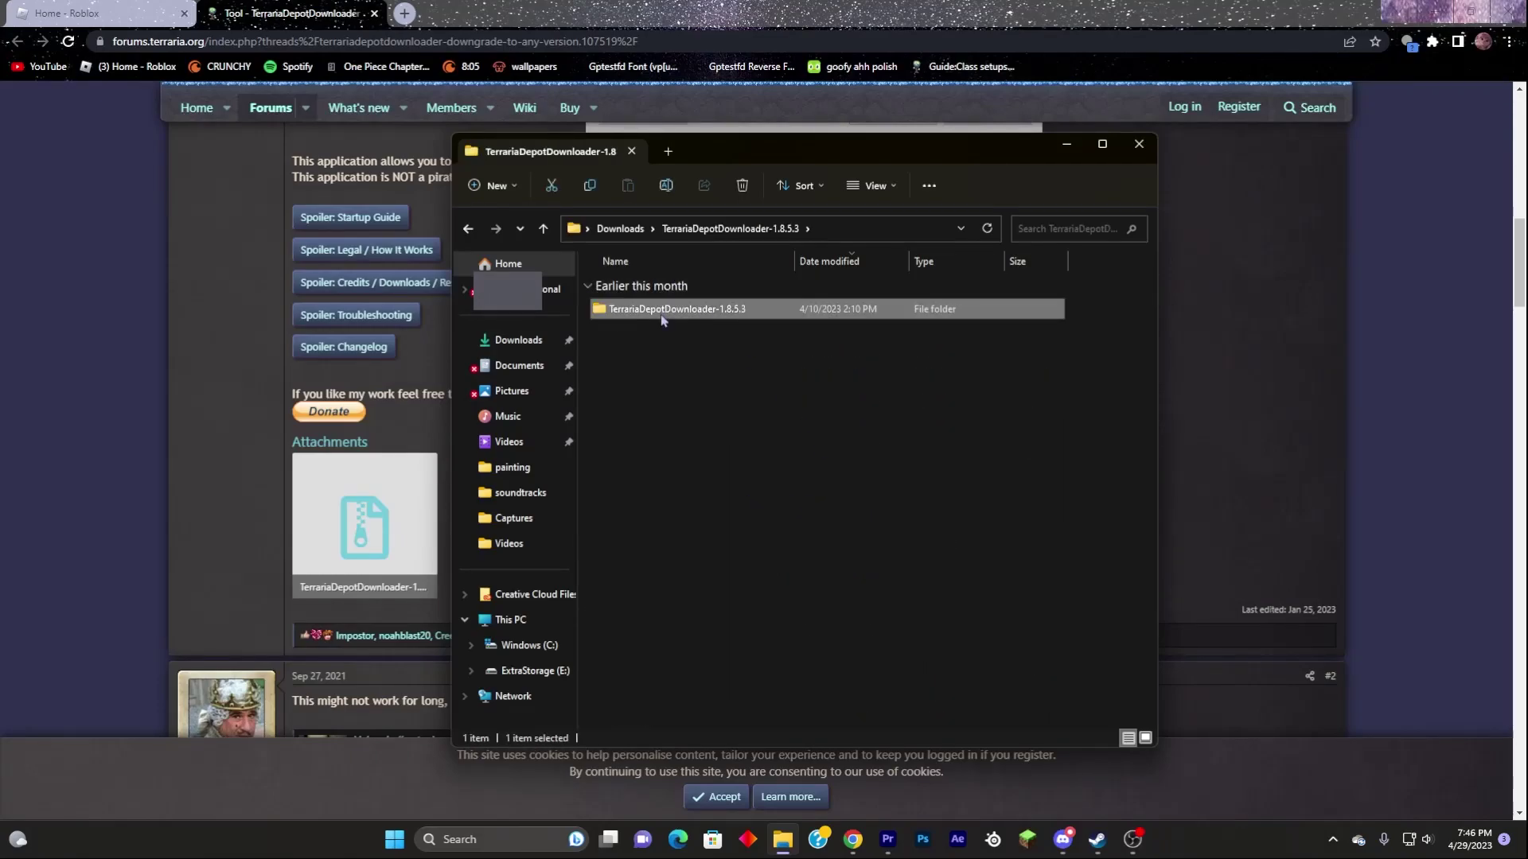
double_click(662, 317)
click(682, 486)
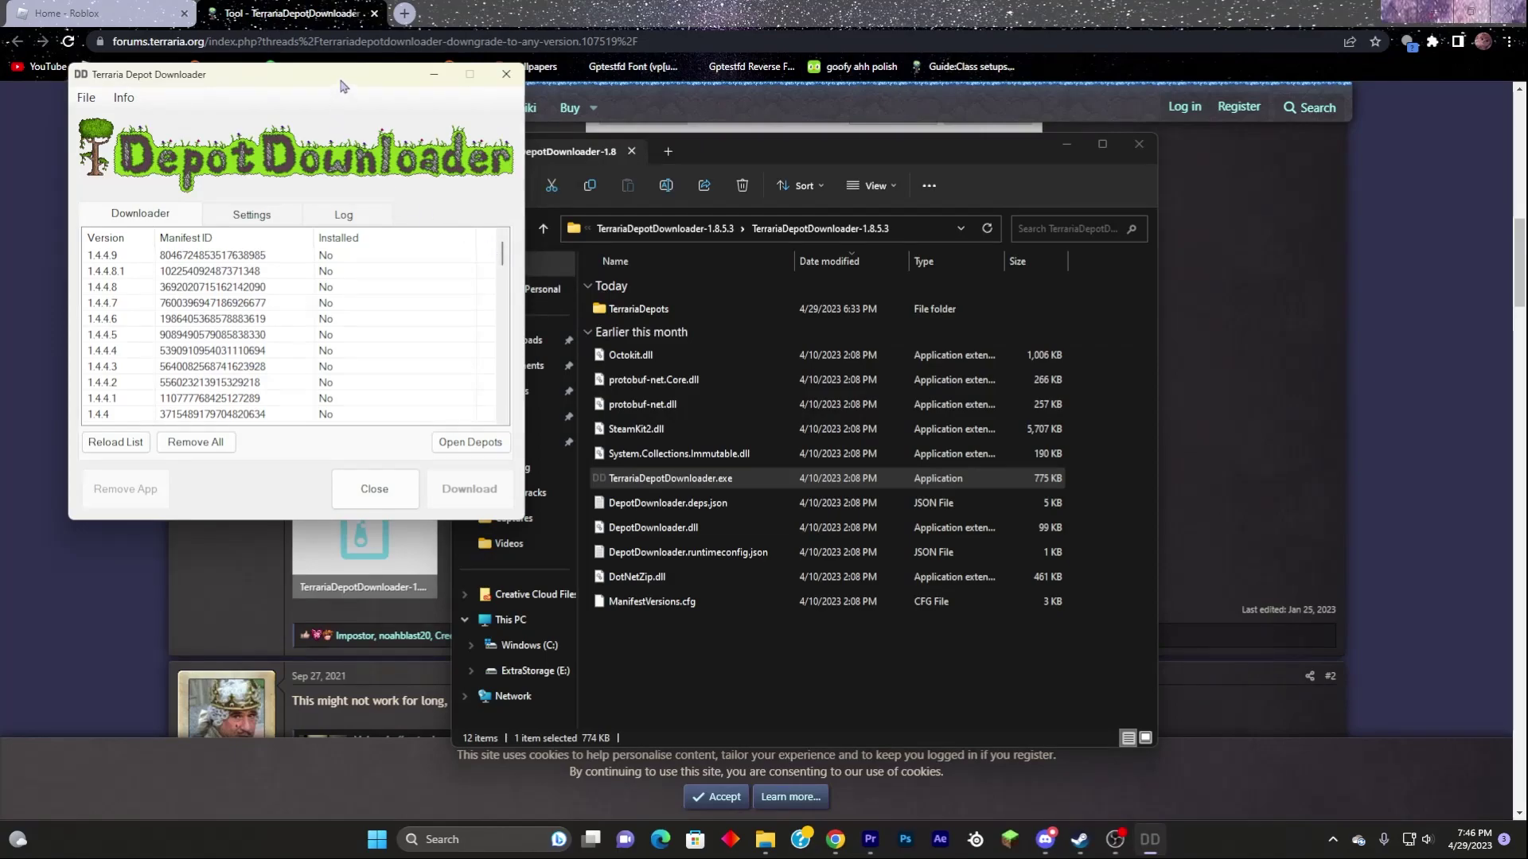
Select Terraria version 1.2.4.1 in the downloader's version list.
scroll(163, 394, down, 10)
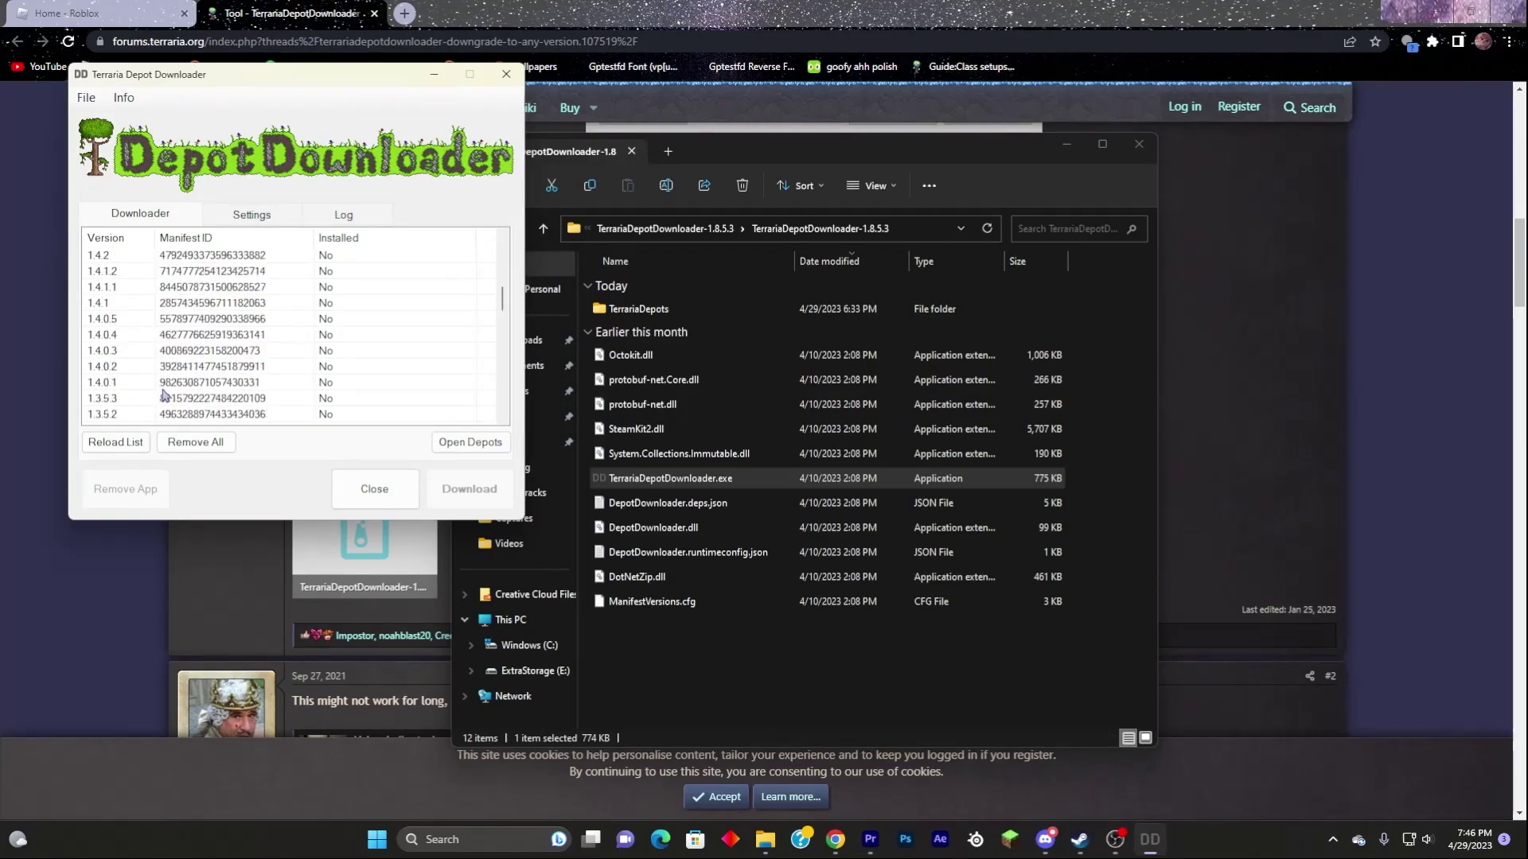
scroll(163, 393, down, 10)
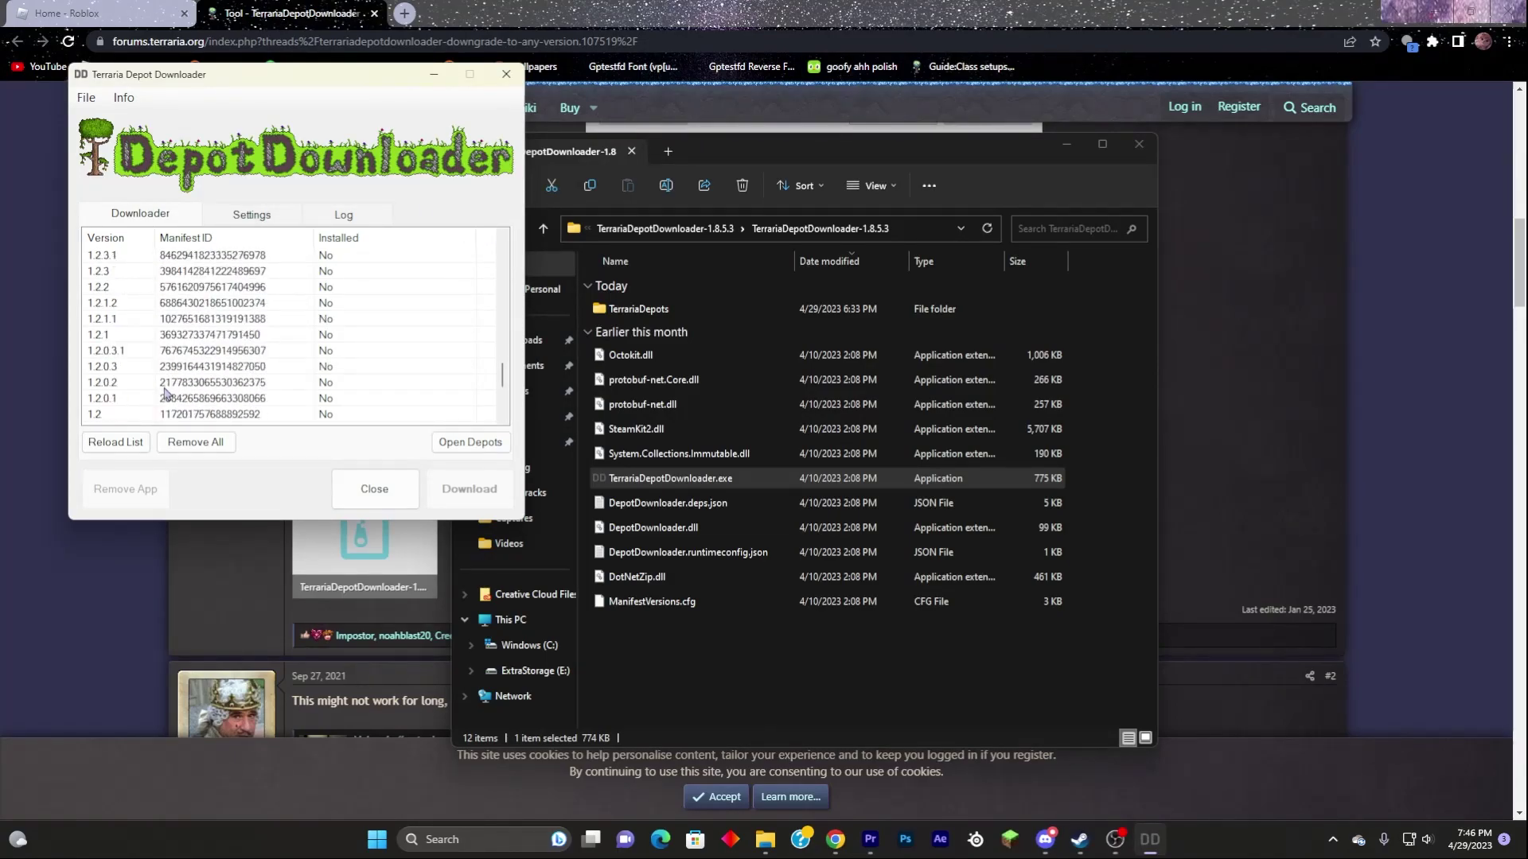
scroll(173, 331, up, 2)
click(165, 320)
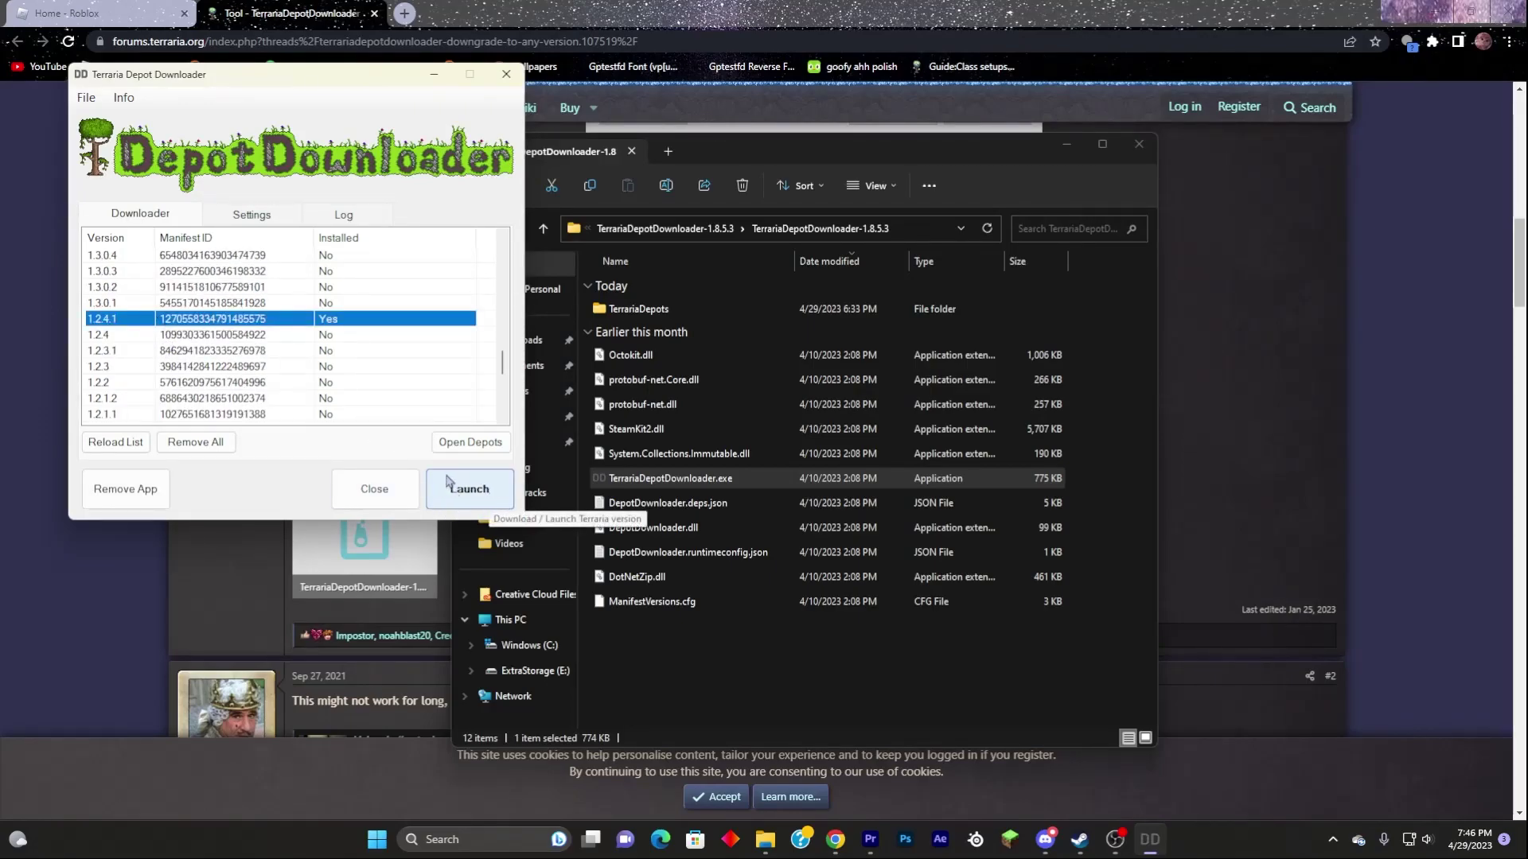
View the depot directory and Steam login settings, return to the version list and close the downloader.
click(218, 220)
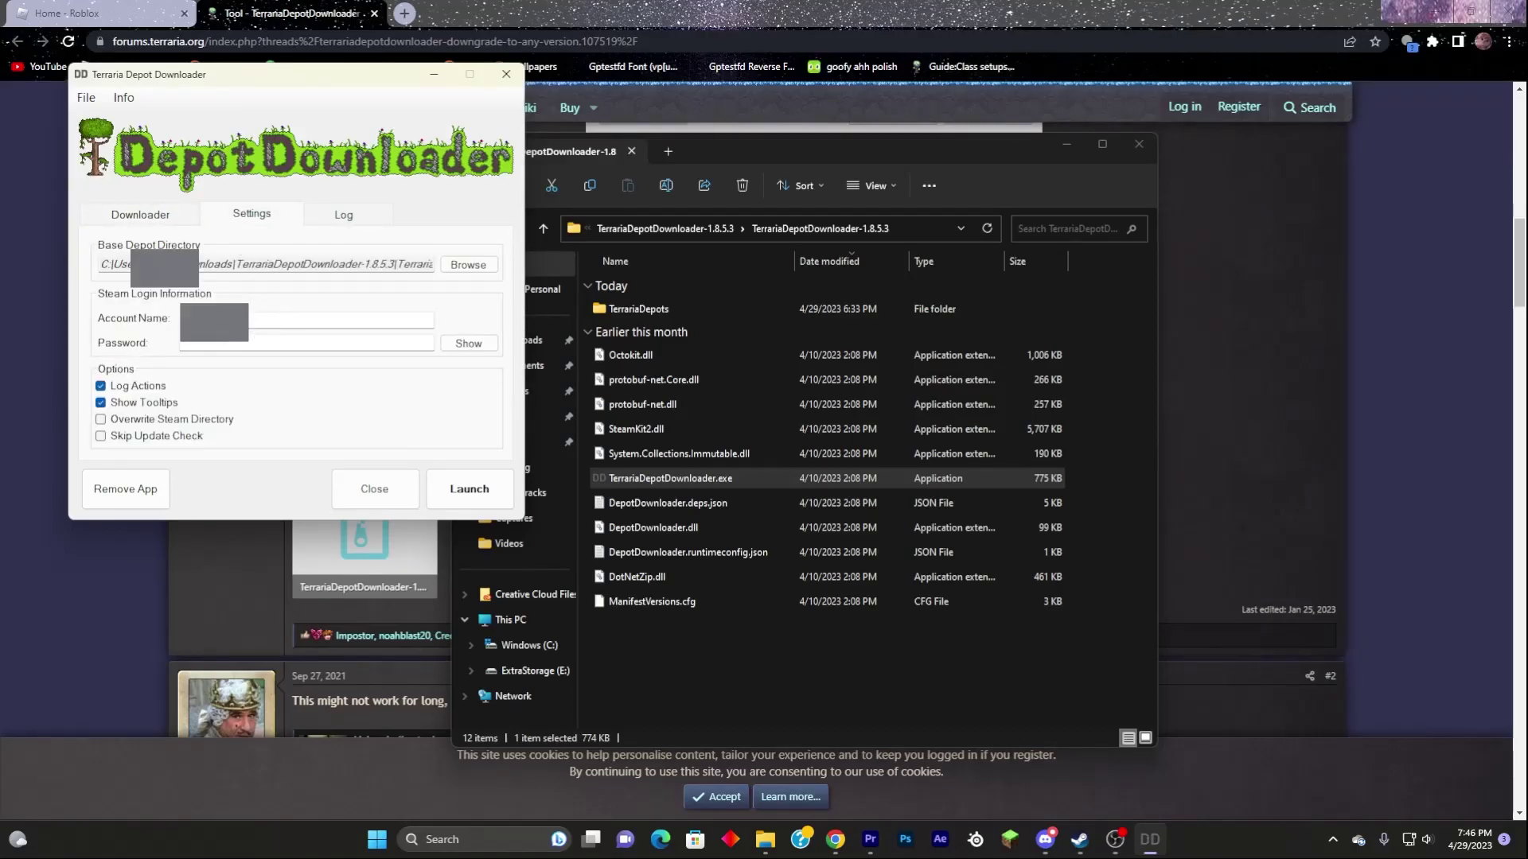
click(175, 216)
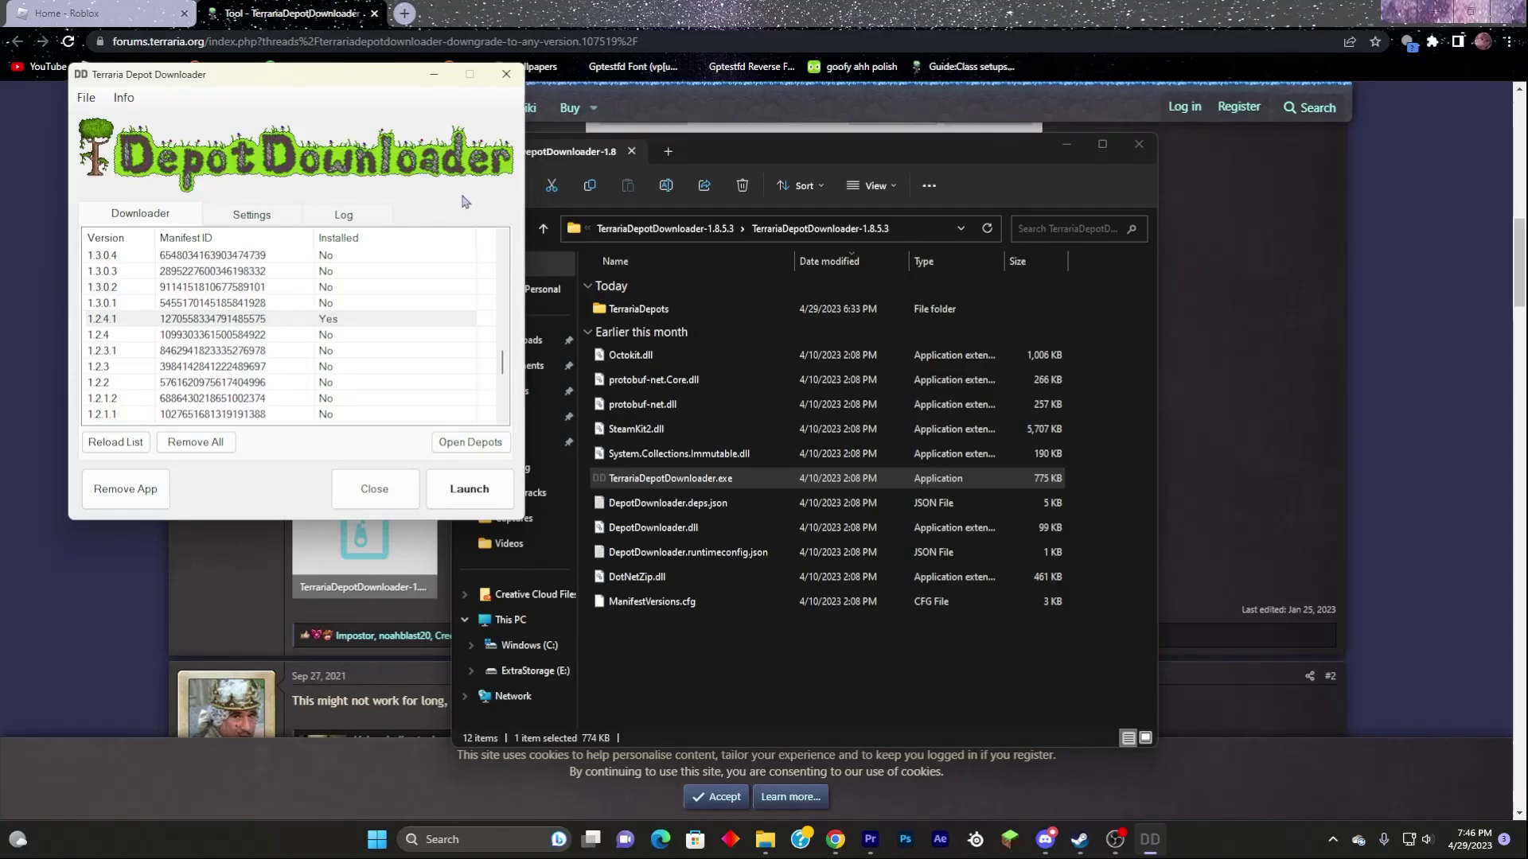
click(506, 74)
Switch to Steam and open Terraria's installation folder from the local files section of its properties.
click(1095, 843)
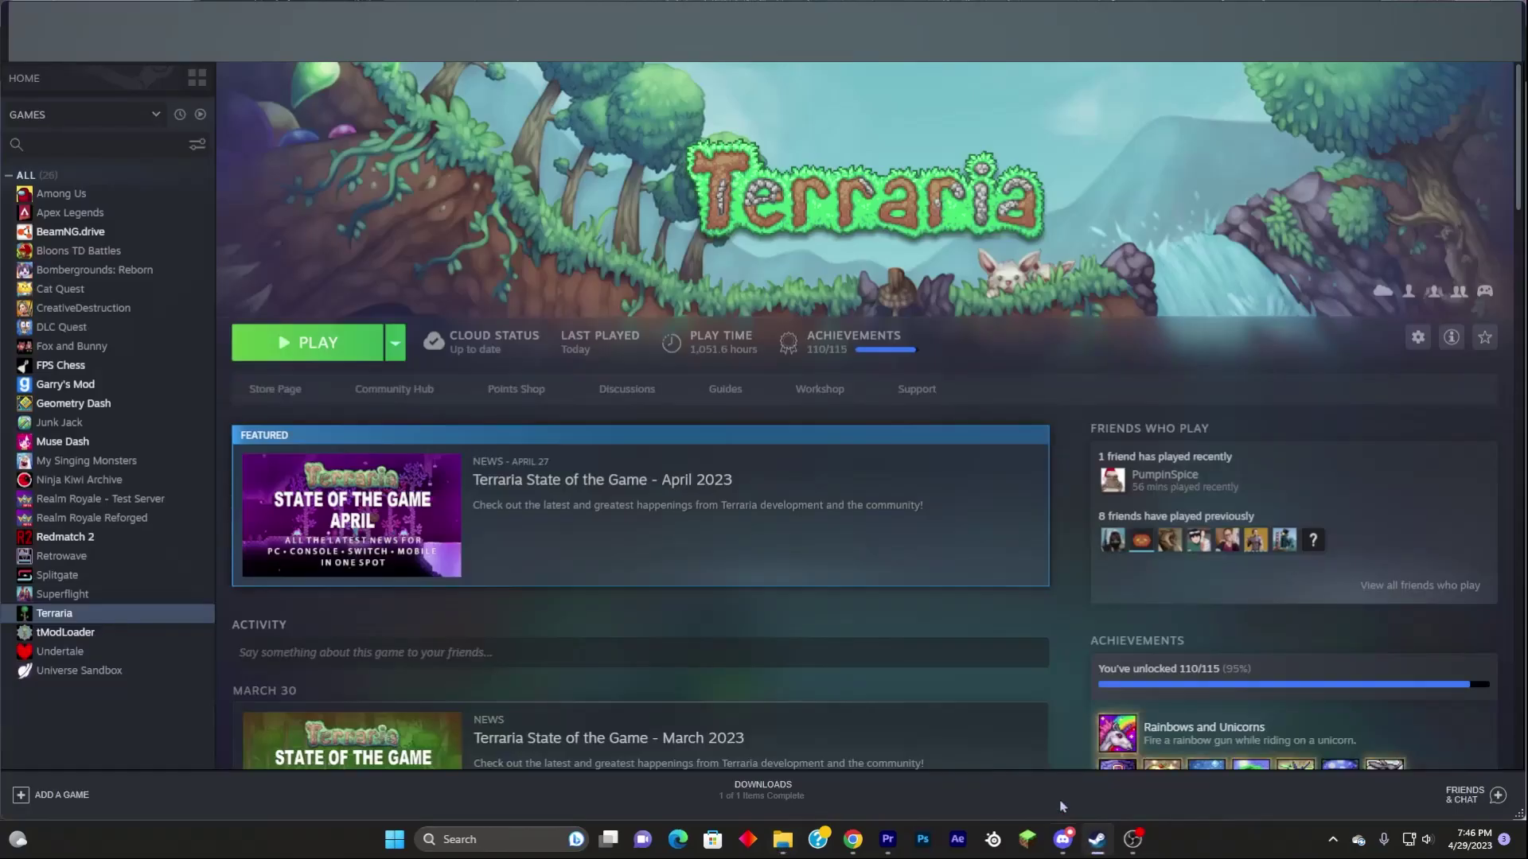
right_click(127, 620)
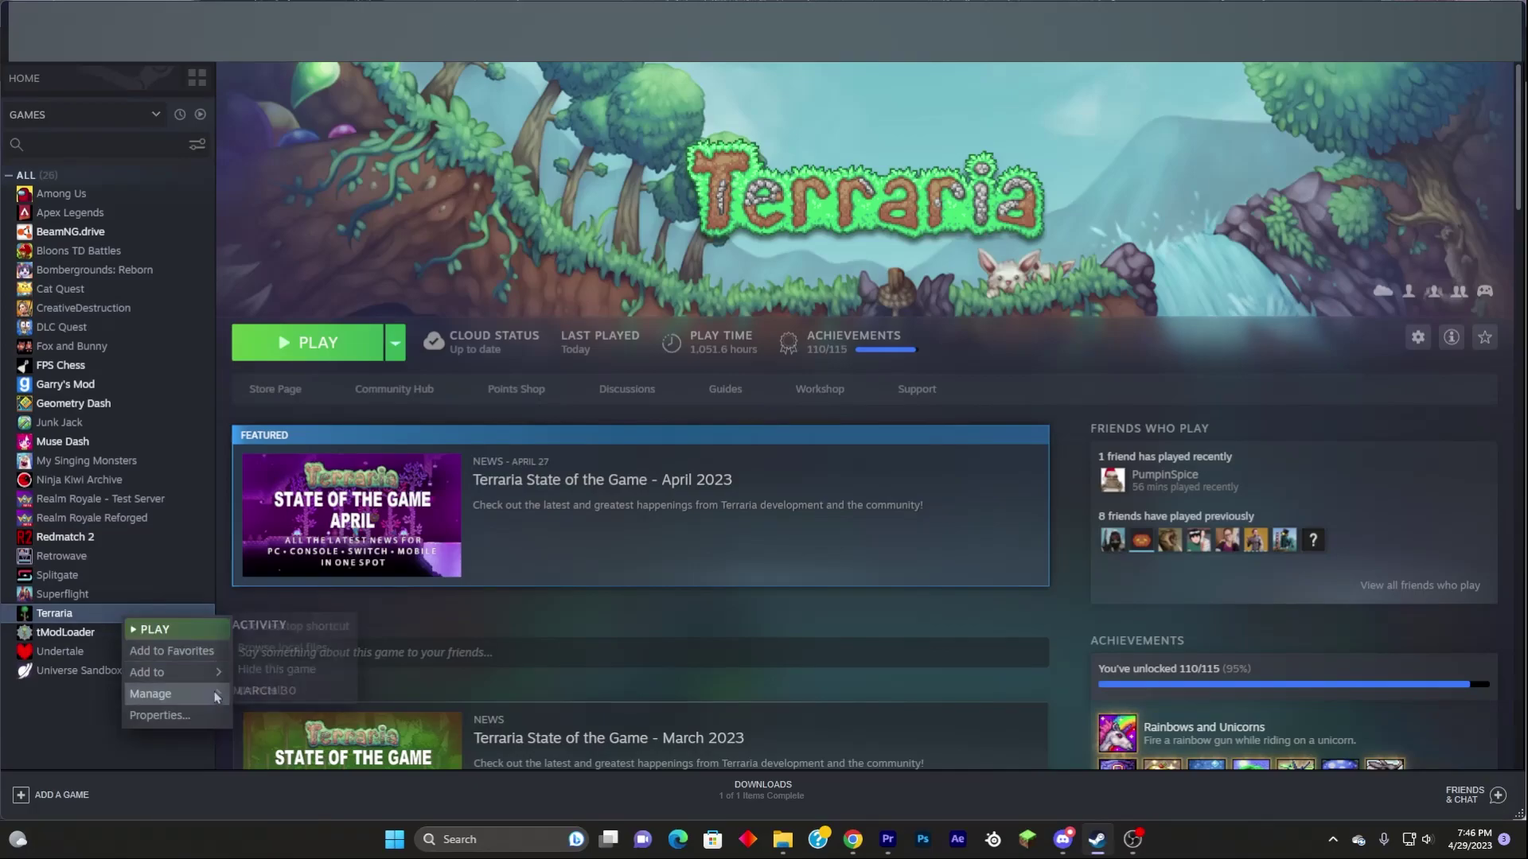
click(211, 716)
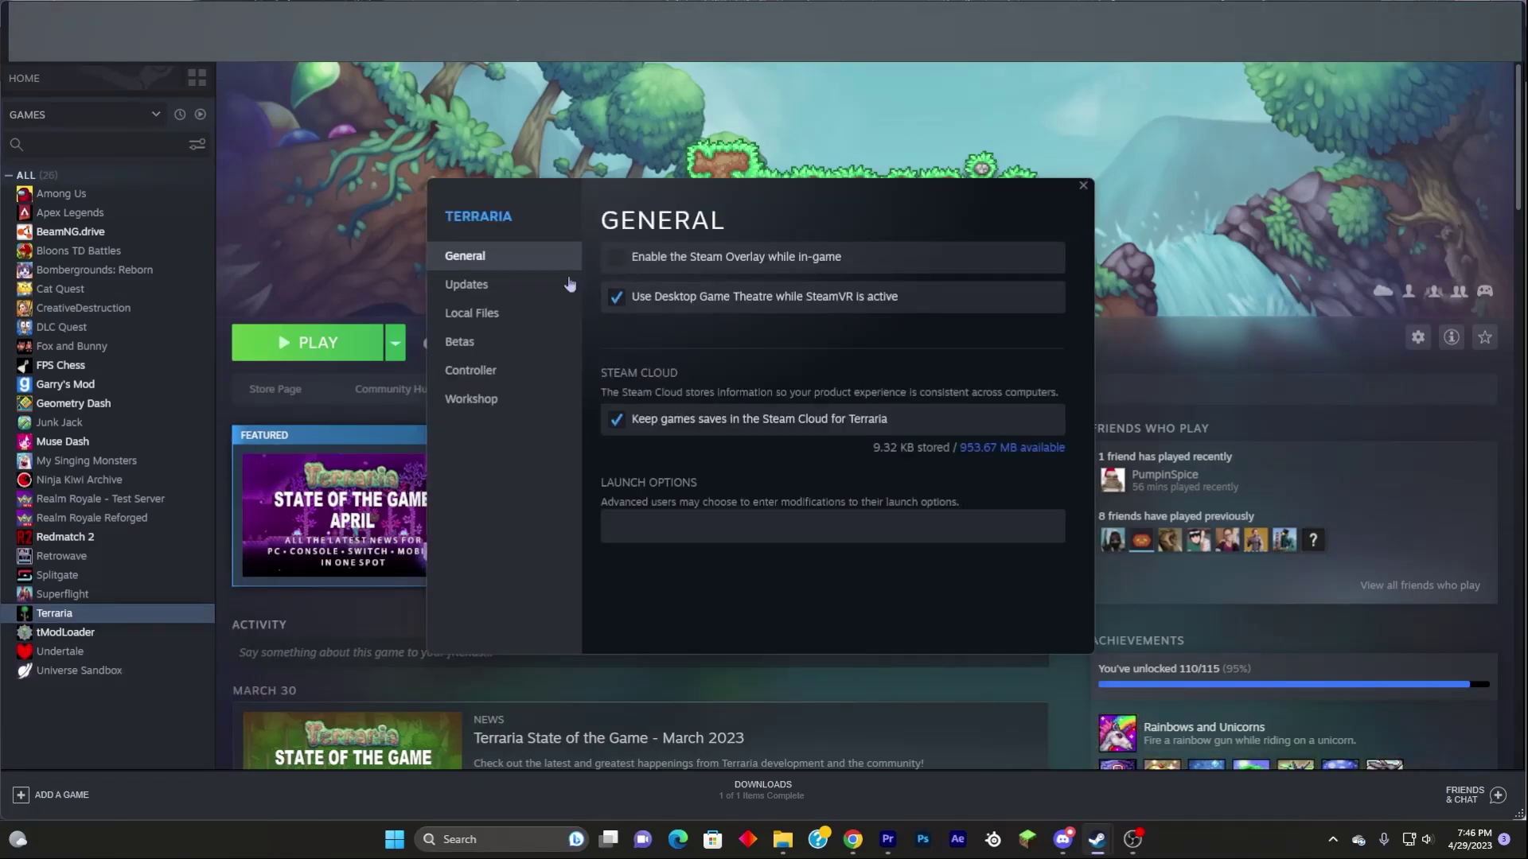
click(509, 319)
click(931, 267)
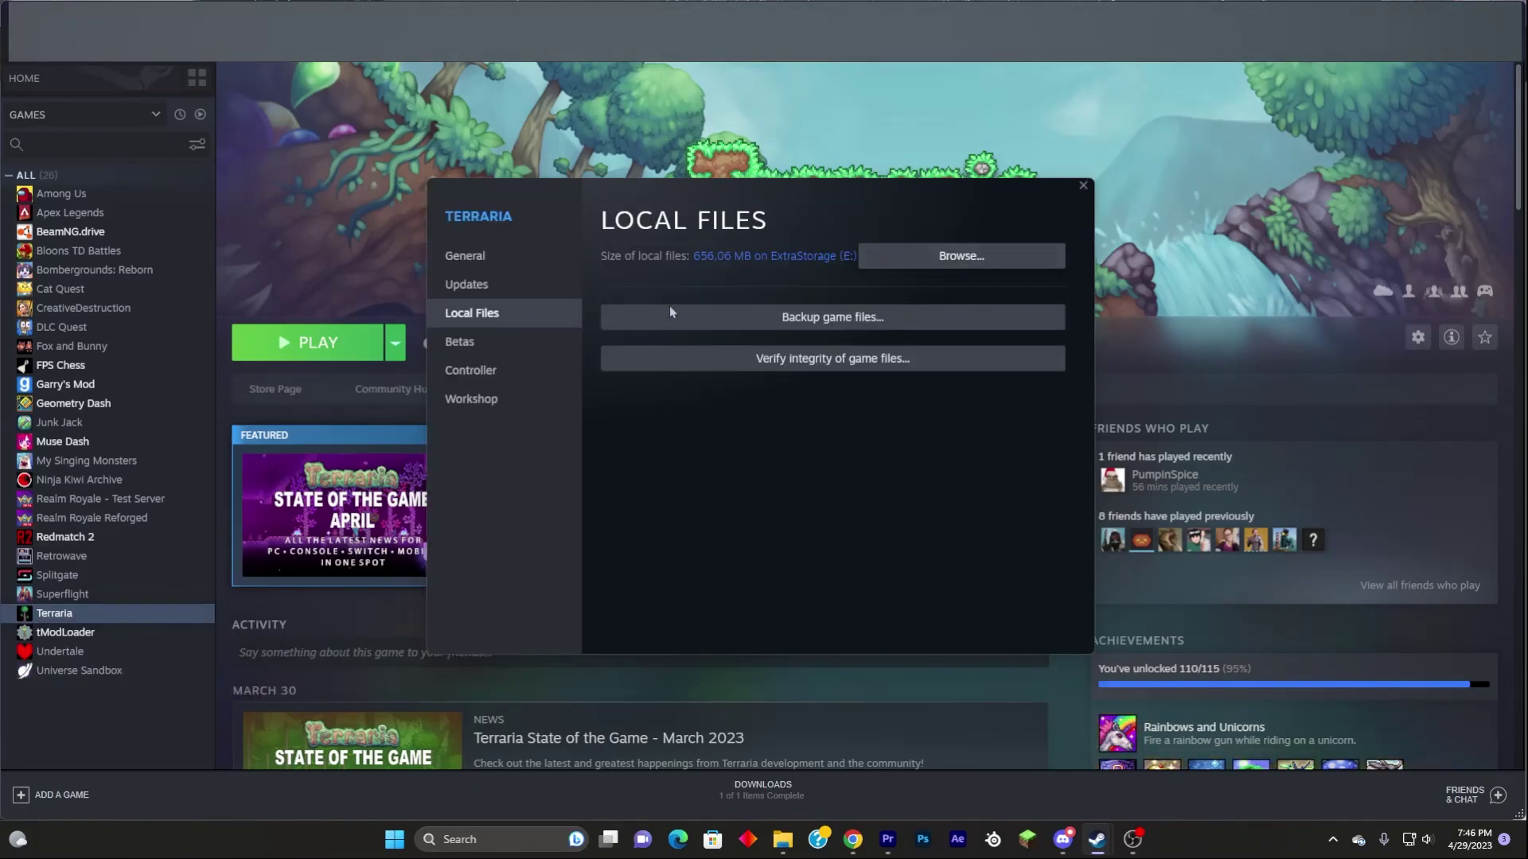
click(777, 171)
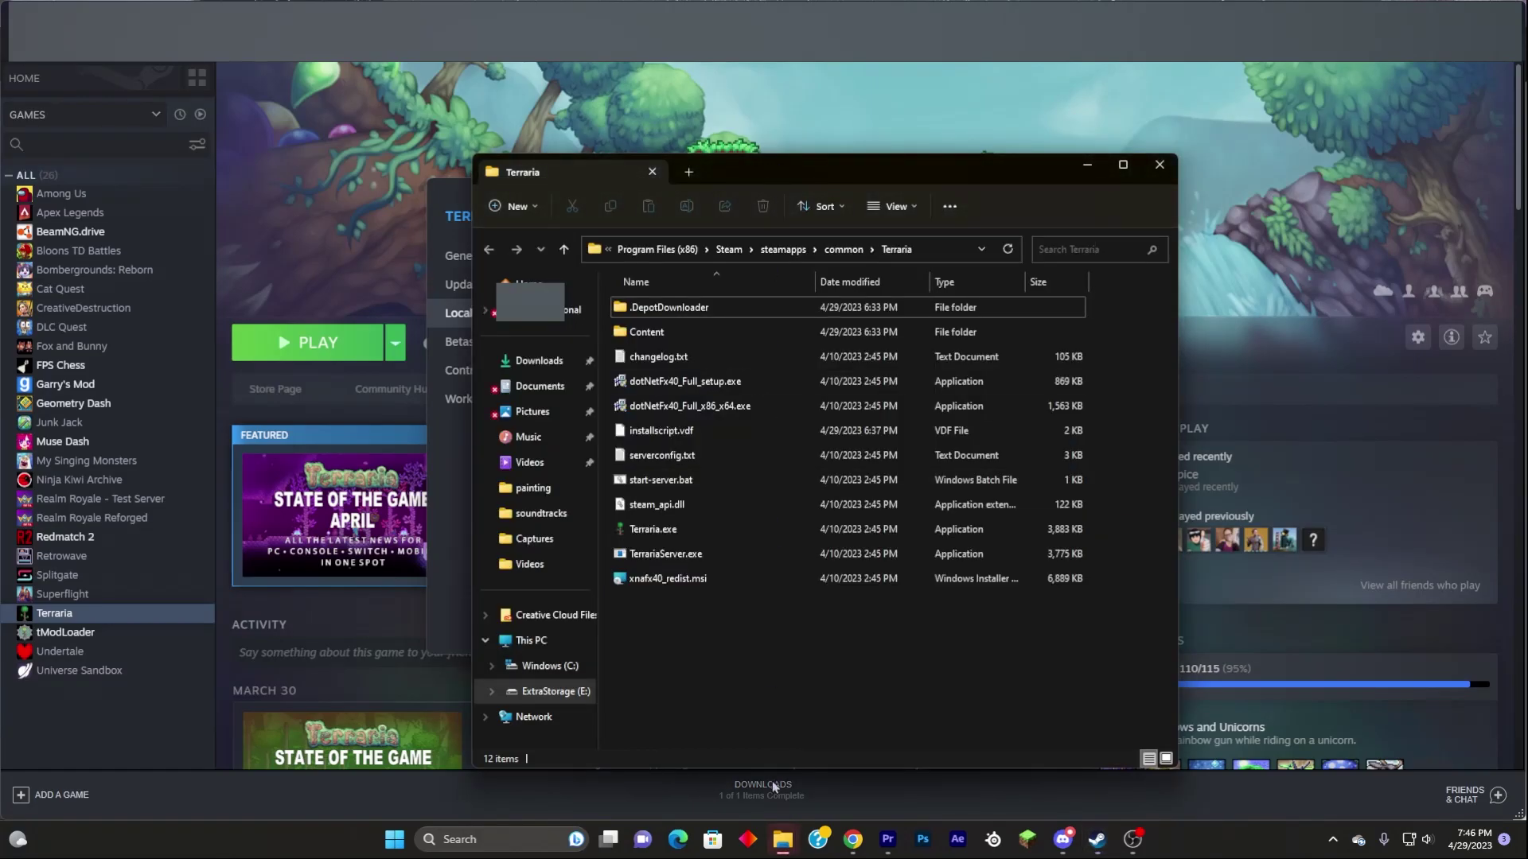
Open the TerrariaDepots folder in the downloader's File Explorer window, then return to the Terraria installation folder.
mouse_move(783, 839)
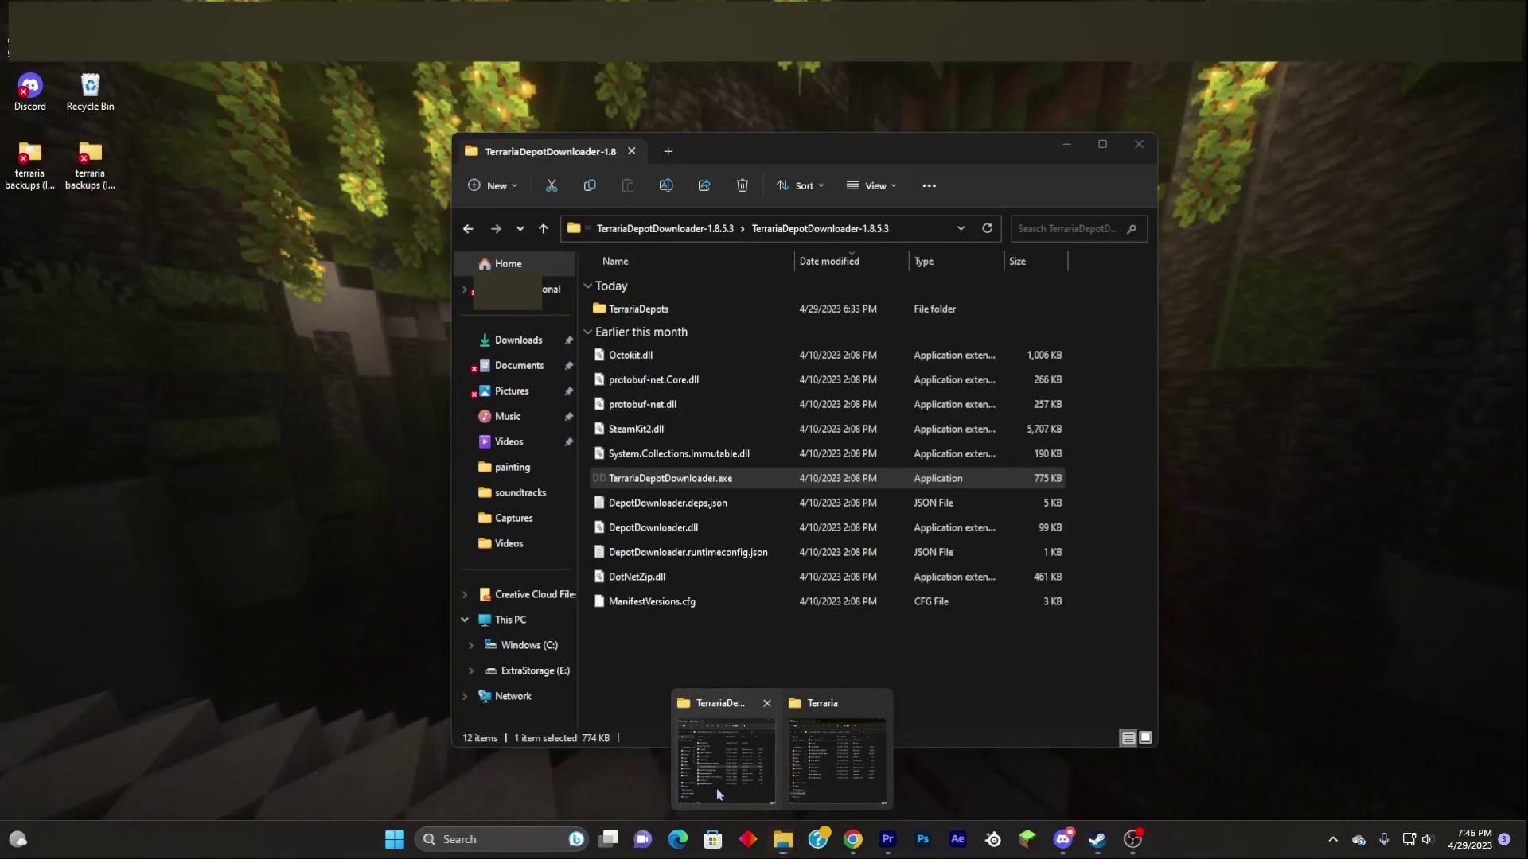
click(716, 787)
mouse_move(783, 840)
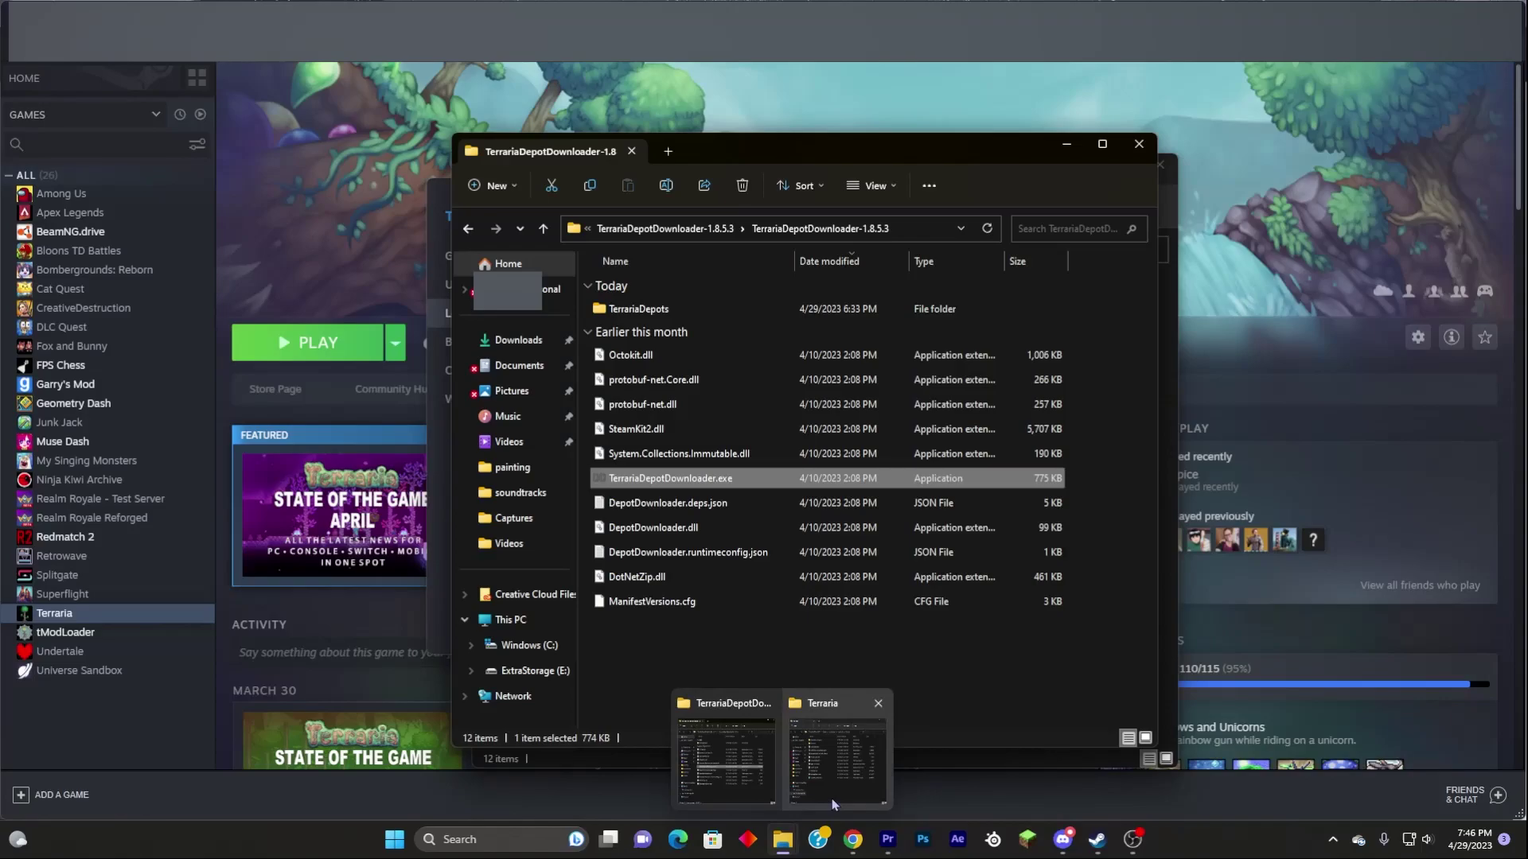
click(833, 799)
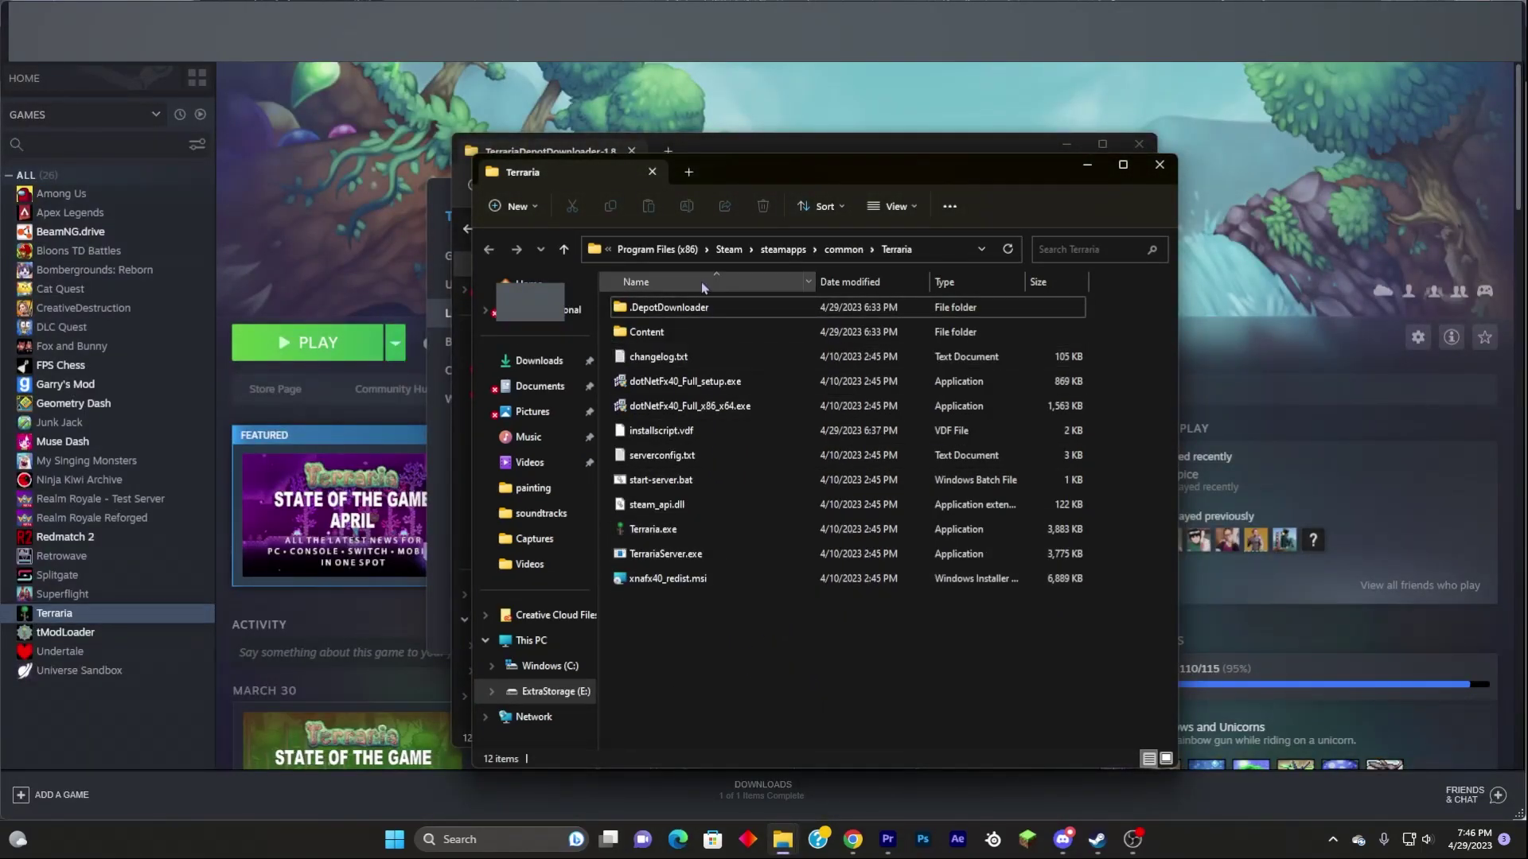
click(736, 145)
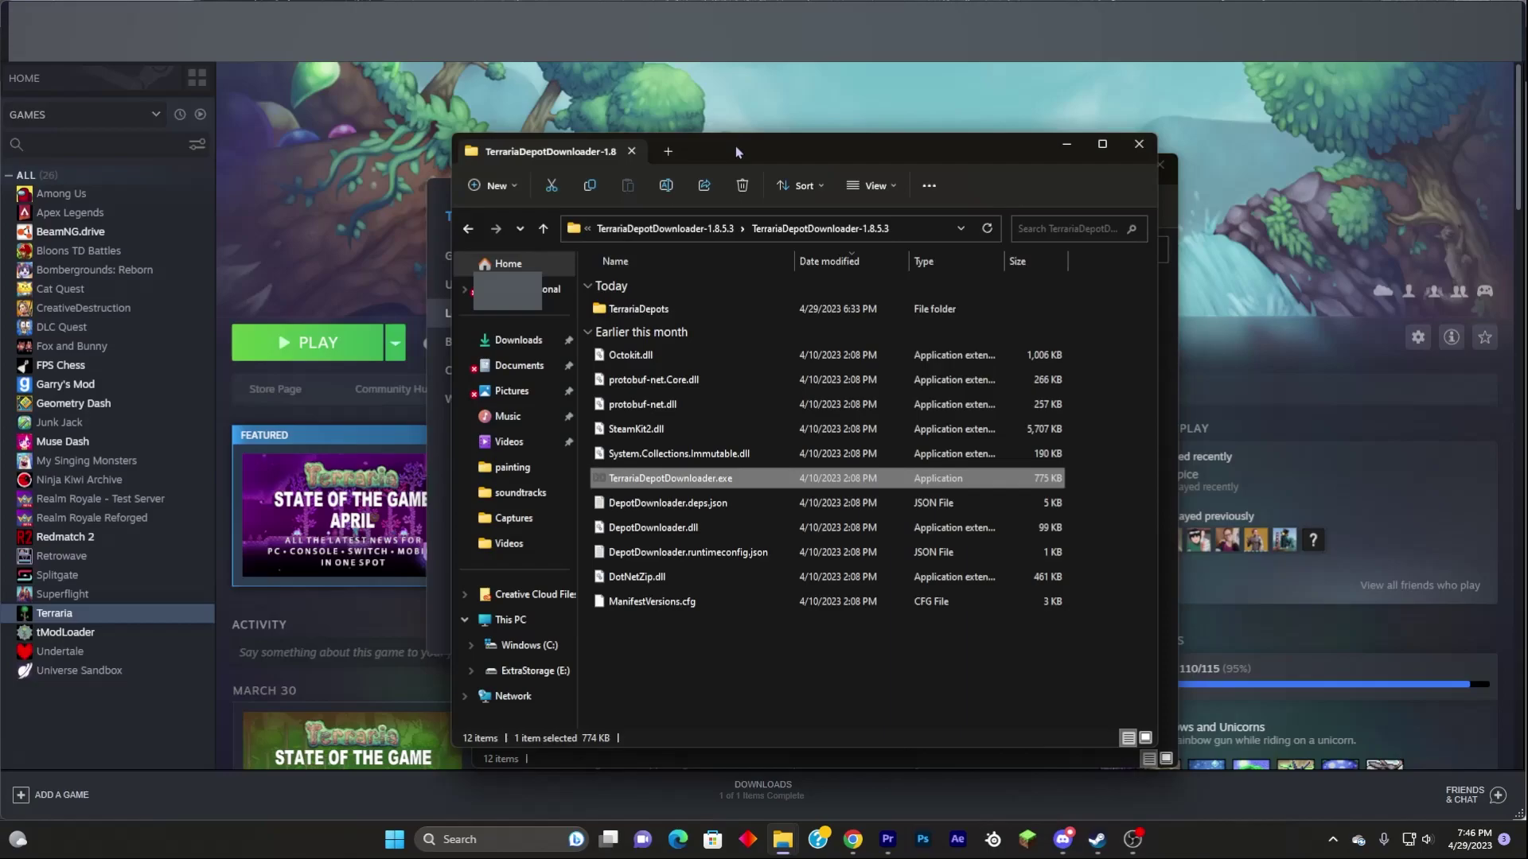
double_click(721, 312)
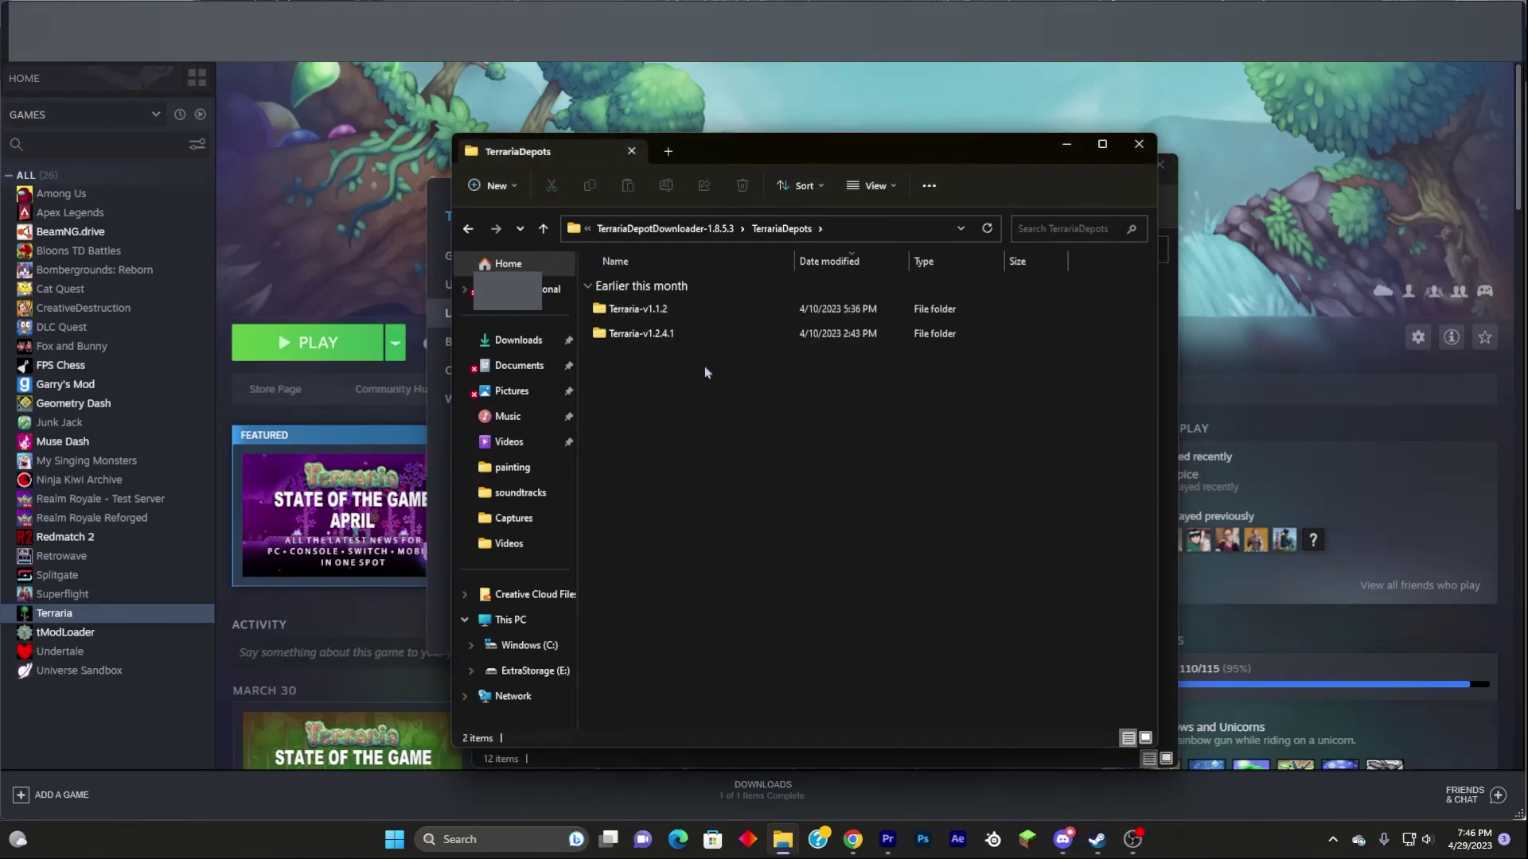
click(1167, 619)
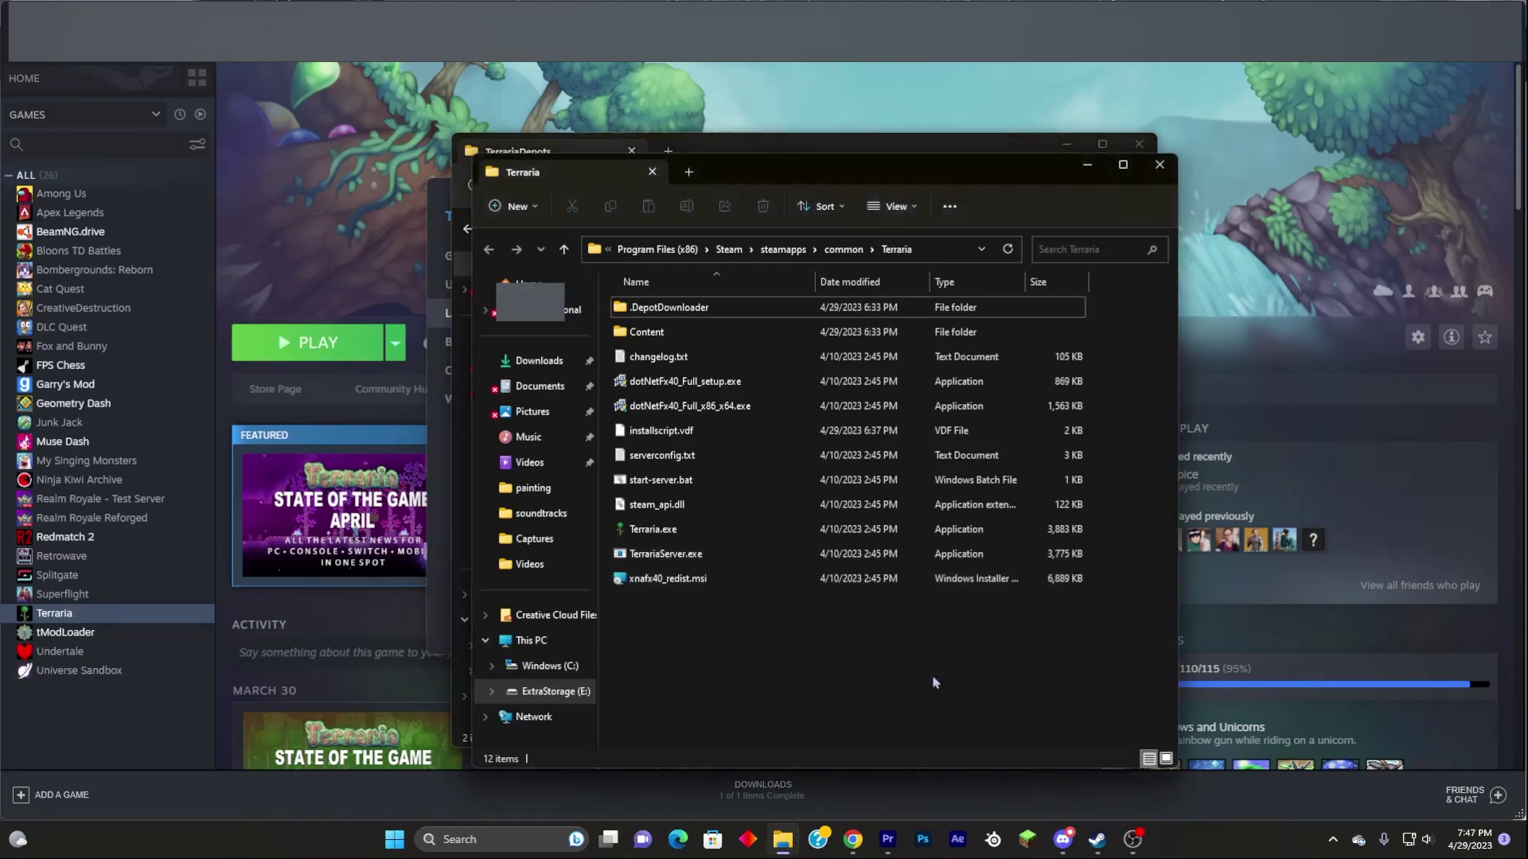
Close both File Explorer windows and Terraria's properties dialog in Steam.
click(1159, 165)
click(1139, 144)
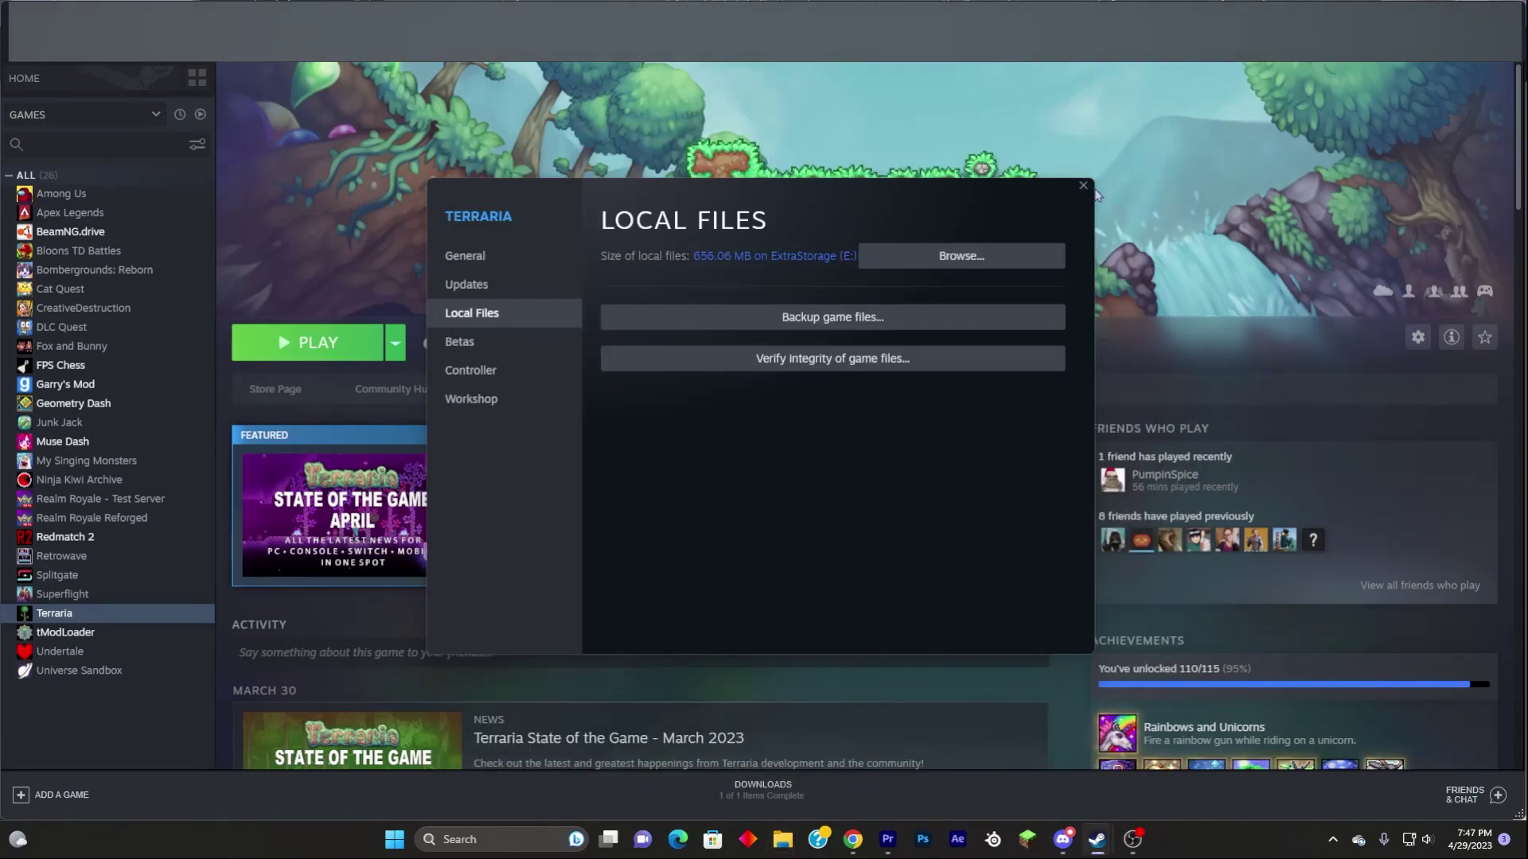
click(1083, 185)
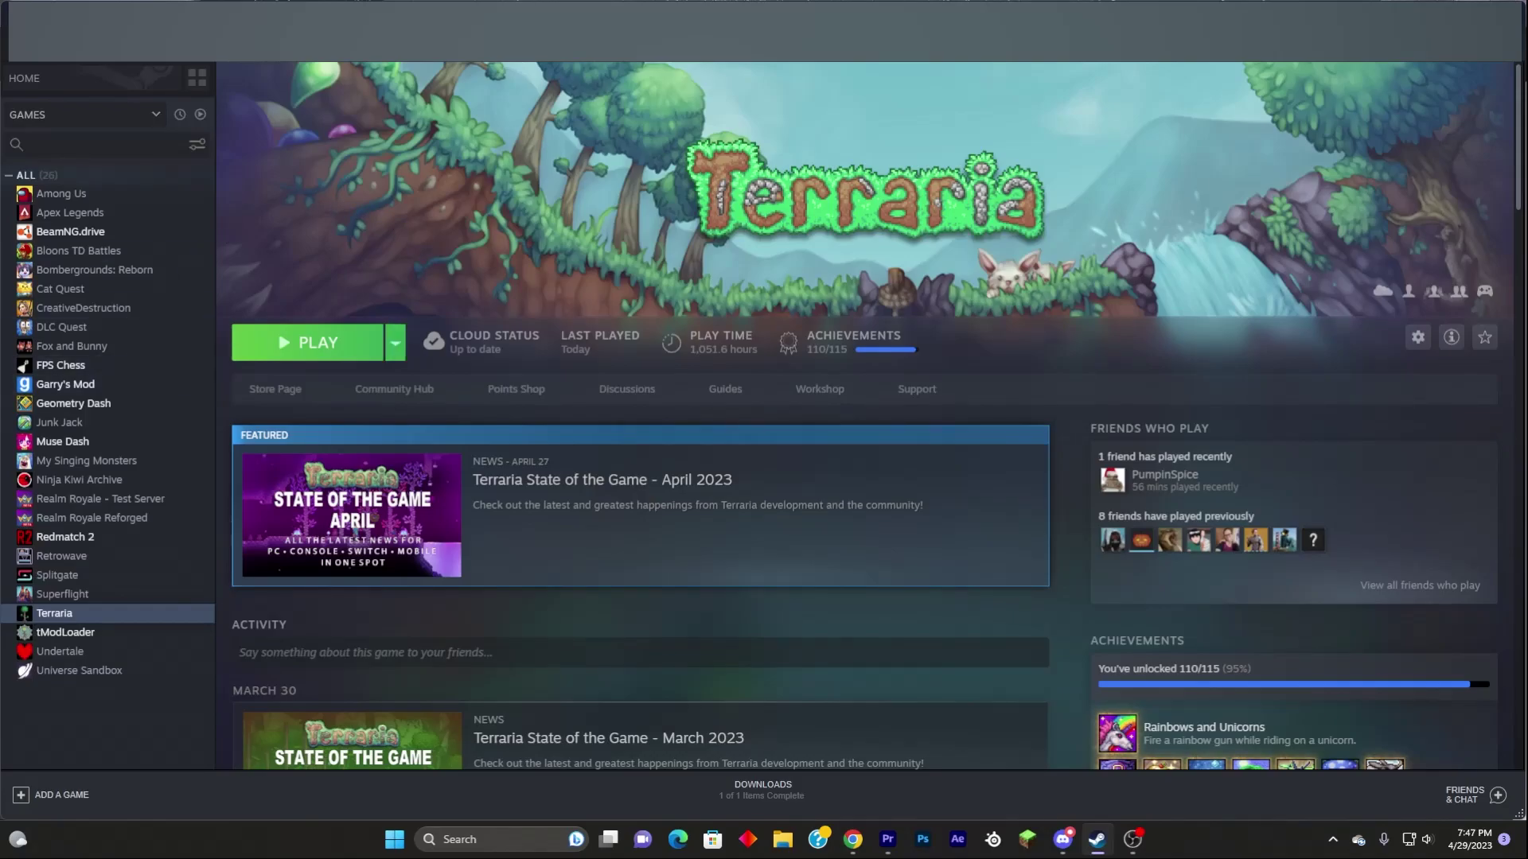